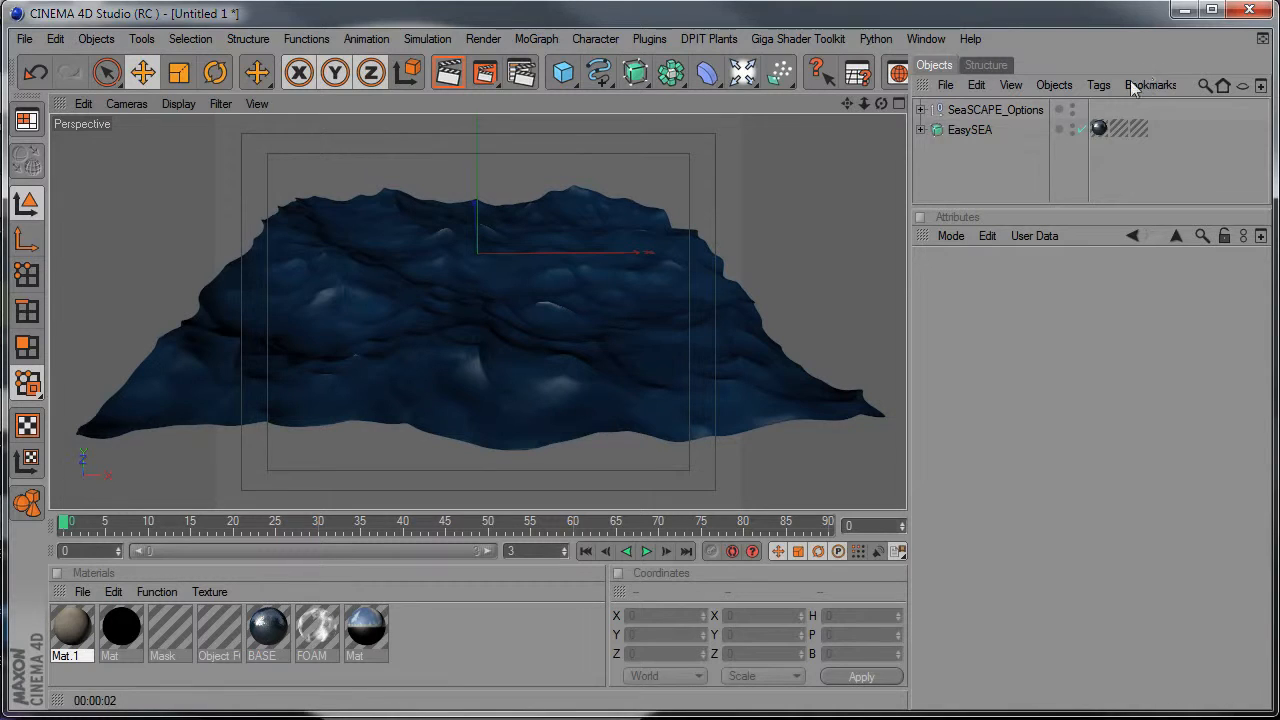
Play the wave animation and stop it around frame 80.
{"action": "left_click", "coordinate": [646, 551]}
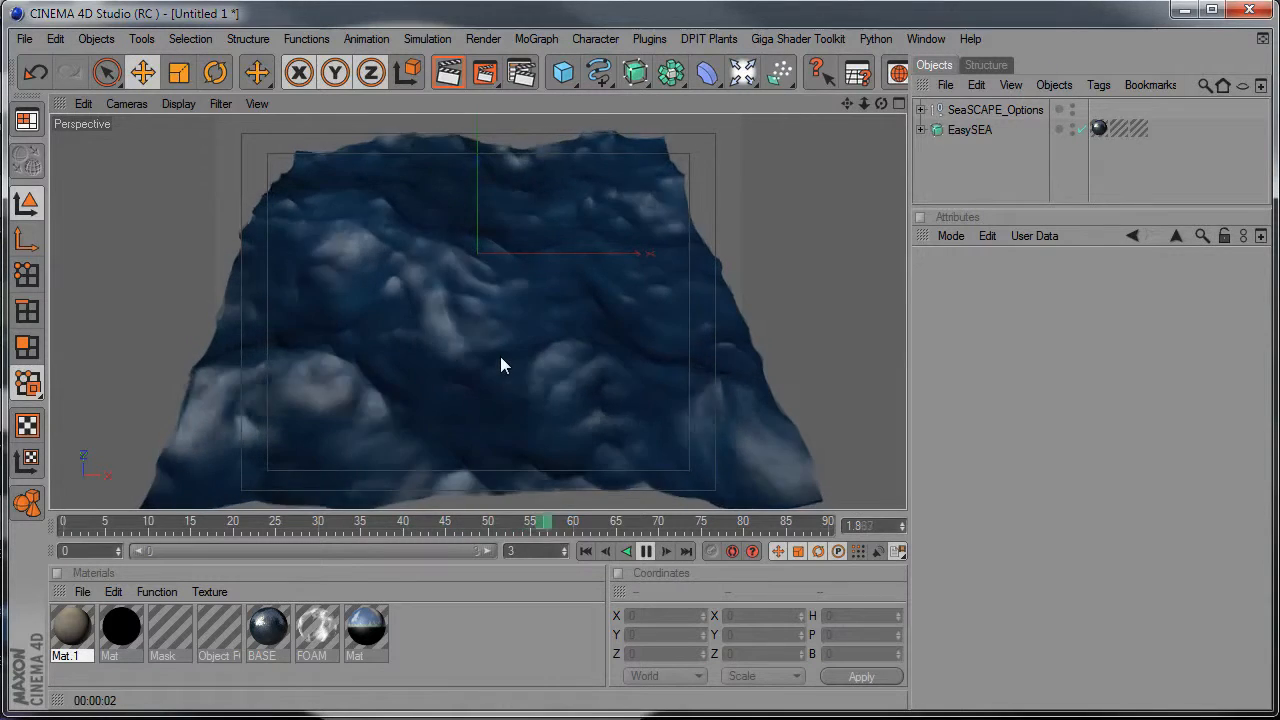
{"action": "left_click", "coordinate": [646, 551]}
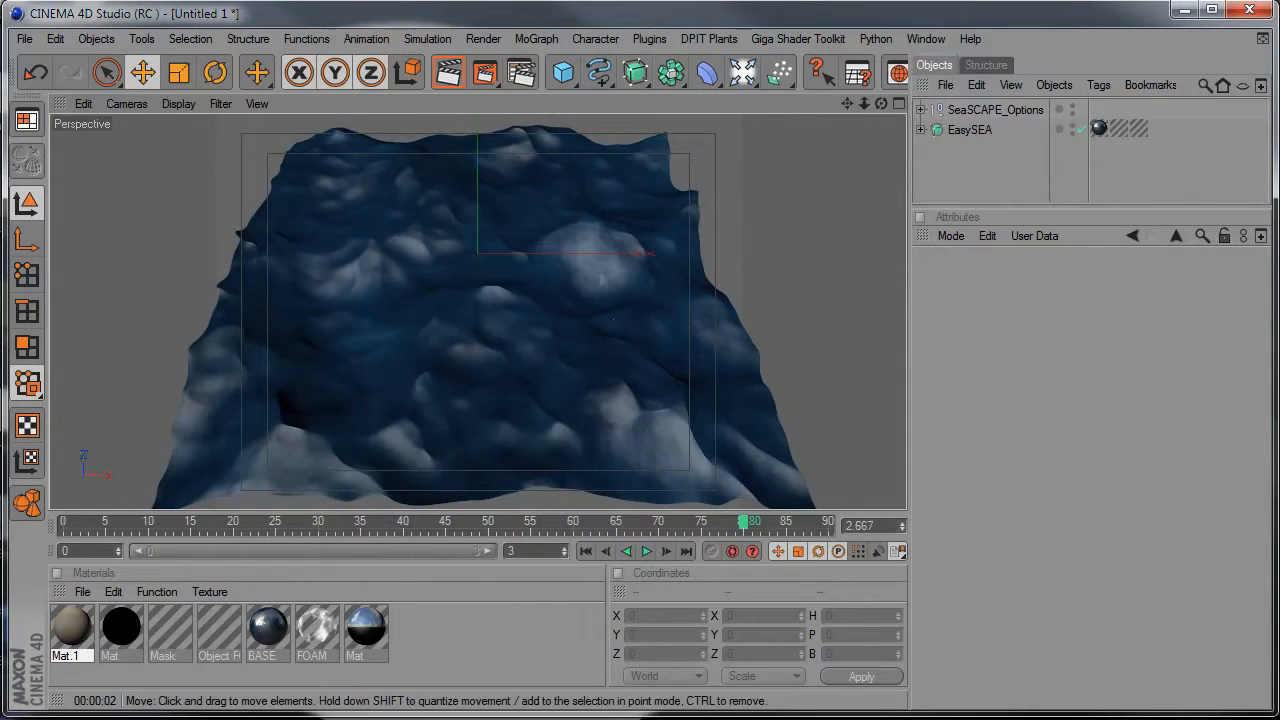
Open the EasySEA basic settings of the SeaSCAPE_Options object.
{"action": "left_click", "coordinate": [973, 111]}
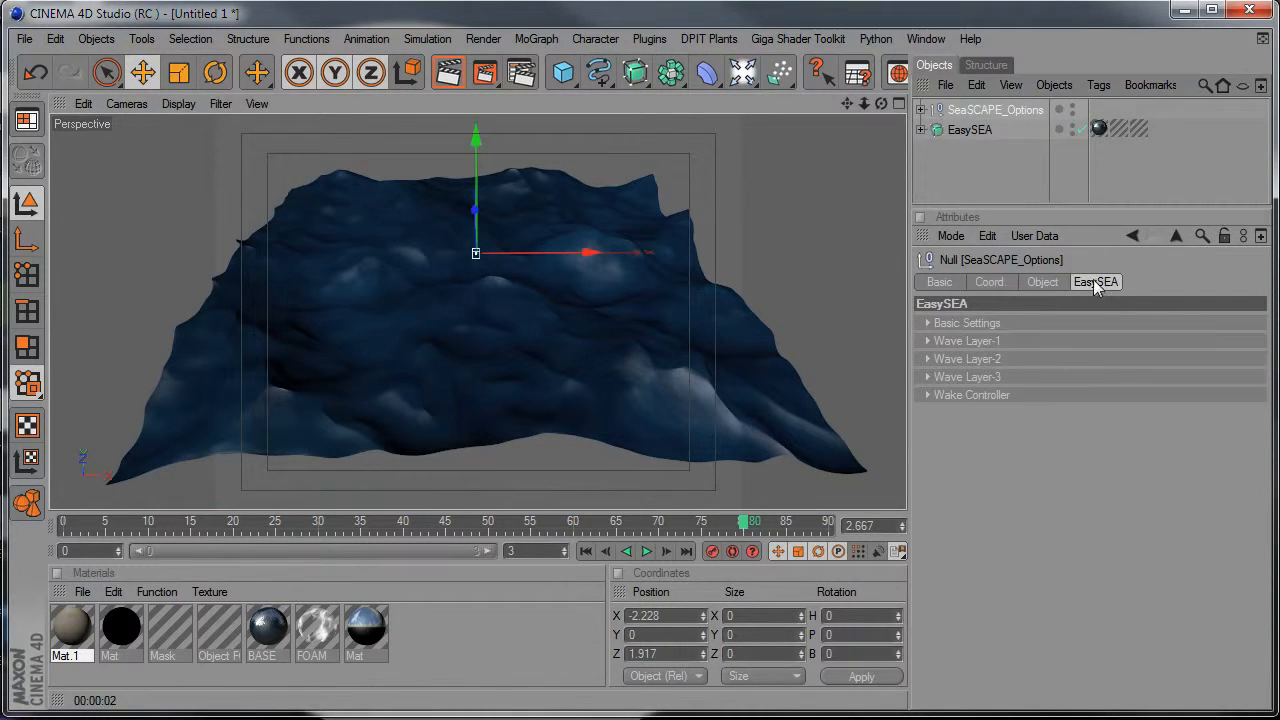
{"action": "left_click", "coordinate": [1025, 324]}
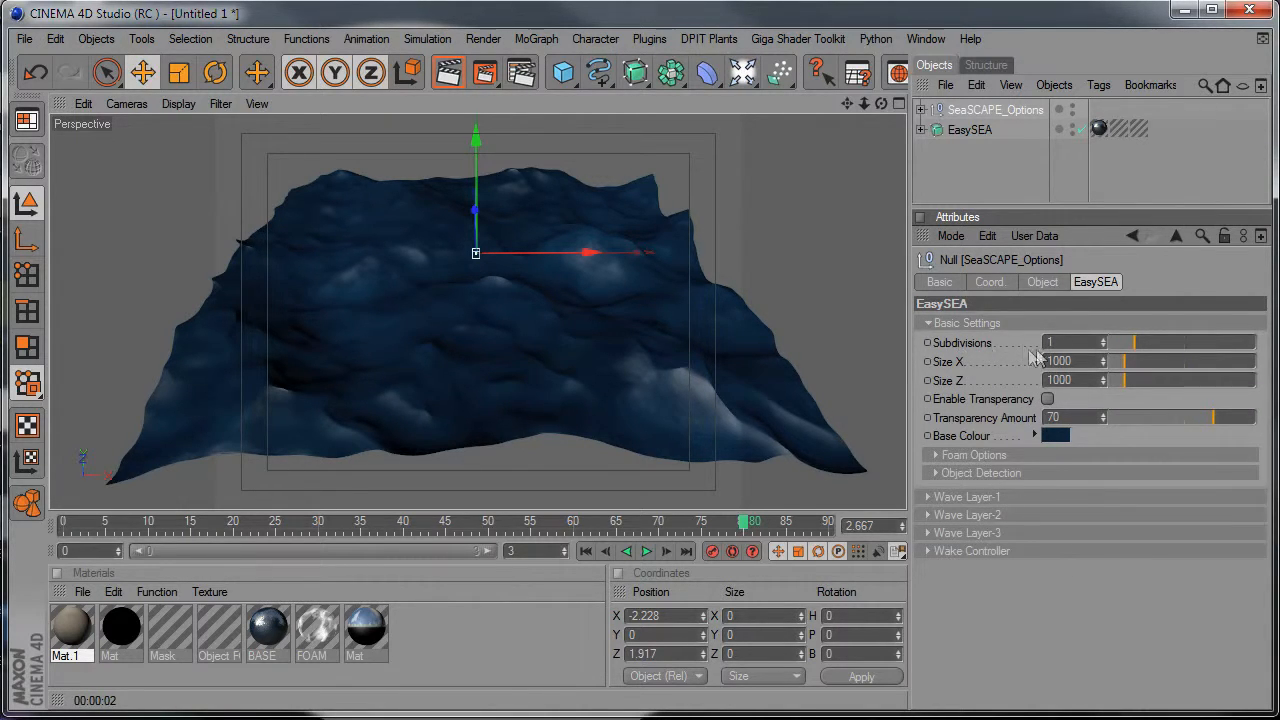
{"action": "left_click_drag", "start_coordinate": [541, 382], "coordinate": [460, 386], "text": "alt"}
{"action": "right_click_drag", "start_coordinate": [460, 386], "coordinate": [585, 386], "text": "alt"}
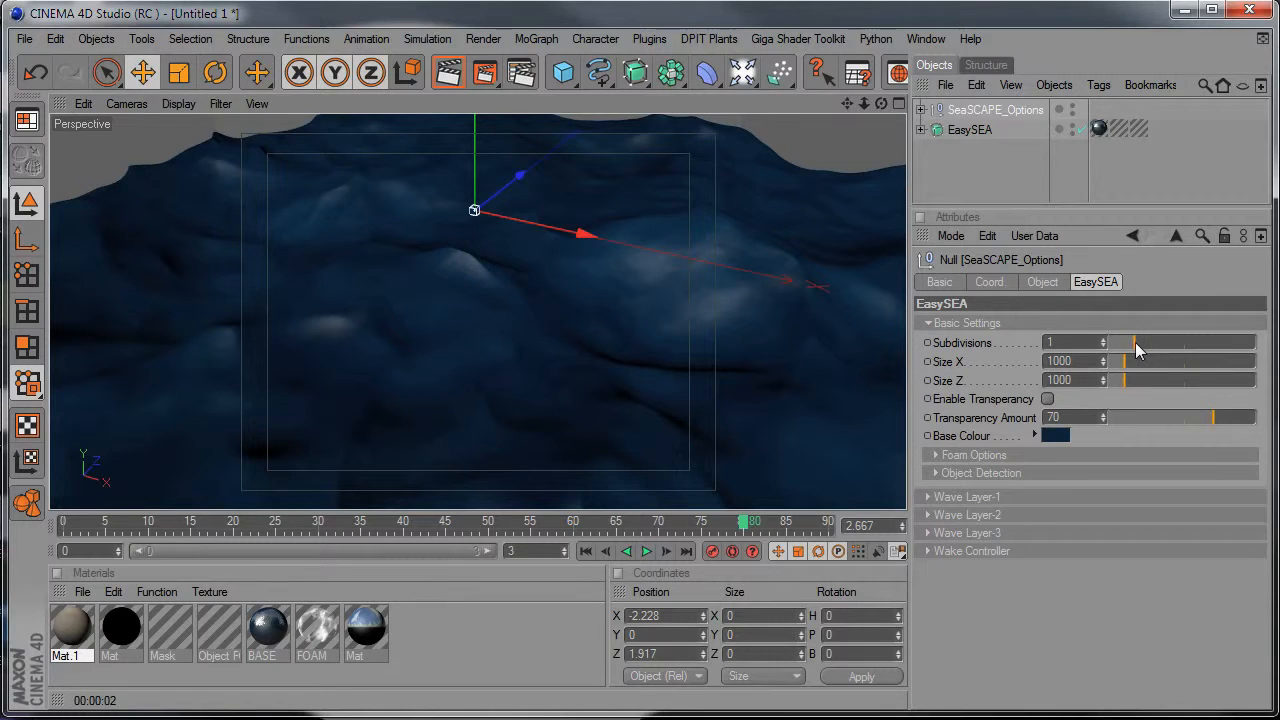
{"action": "mouse_move", "coordinate": [527, 302]}
{"action": "left_mouse_down", "text": "alt"}
{"action": "mouse_move", "coordinate": [530, 285]}
{"action": "mouse_move", "coordinate": [537, 323]}
{"action": "left_mouse_up", "text": "alt"}
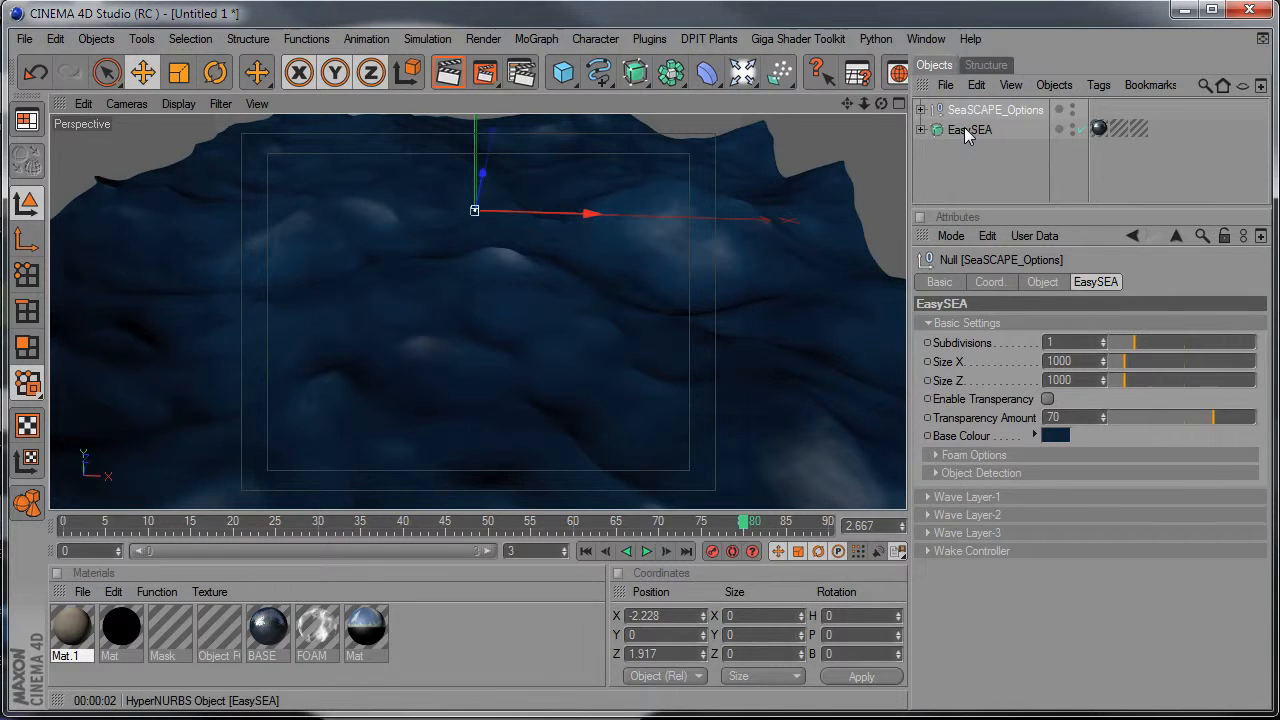
{"action": "left_click_drag", "start_coordinate": [749, 363], "coordinate": [871, 366], "text": "alt"}
Try changing Size X and Size Z of the sea surface together, and undo the size changes.
{"action": "left_click_drag", "start_coordinate": [982, 361], "coordinate": [984, 376]}
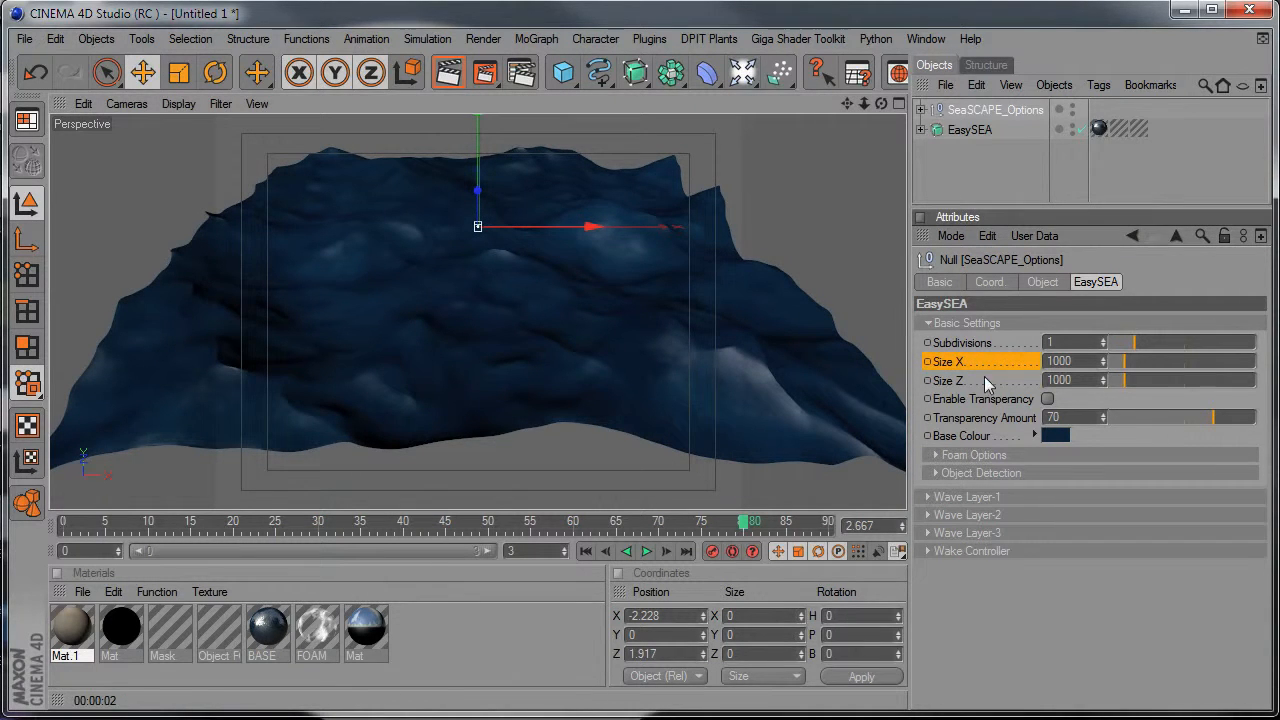
{"action": "mouse_move", "coordinate": [1123, 359]}
{"action": "left_mouse_down"}
{"action": "mouse_move", "coordinate": [1145, 362]}
{"action": "mouse_move", "coordinate": [1123, 371]}
{"action": "left_mouse_up"}
{"action": "key", "text": "ctrl+z"}
{"action": "right_click_drag", "start_coordinate": [632, 352], "coordinate": [590, 356], "text": "alt"}
{"action": "mouse_move", "coordinate": [1134, 358]}
{"action": "left_mouse_down"}
{"action": "mouse_move", "coordinate": [1138, 378]}
{"action": "mouse_move", "coordinate": [1154, 377]}
{"action": "mouse_move", "coordinate": [1129, 364]}
{"action": "left_mouse_up"}
{"action": "key", "text": "ctrl+z"}
{"action": "key", "text": "ctrl+z"}
{"action": "key", "text": "ctrl+z"}
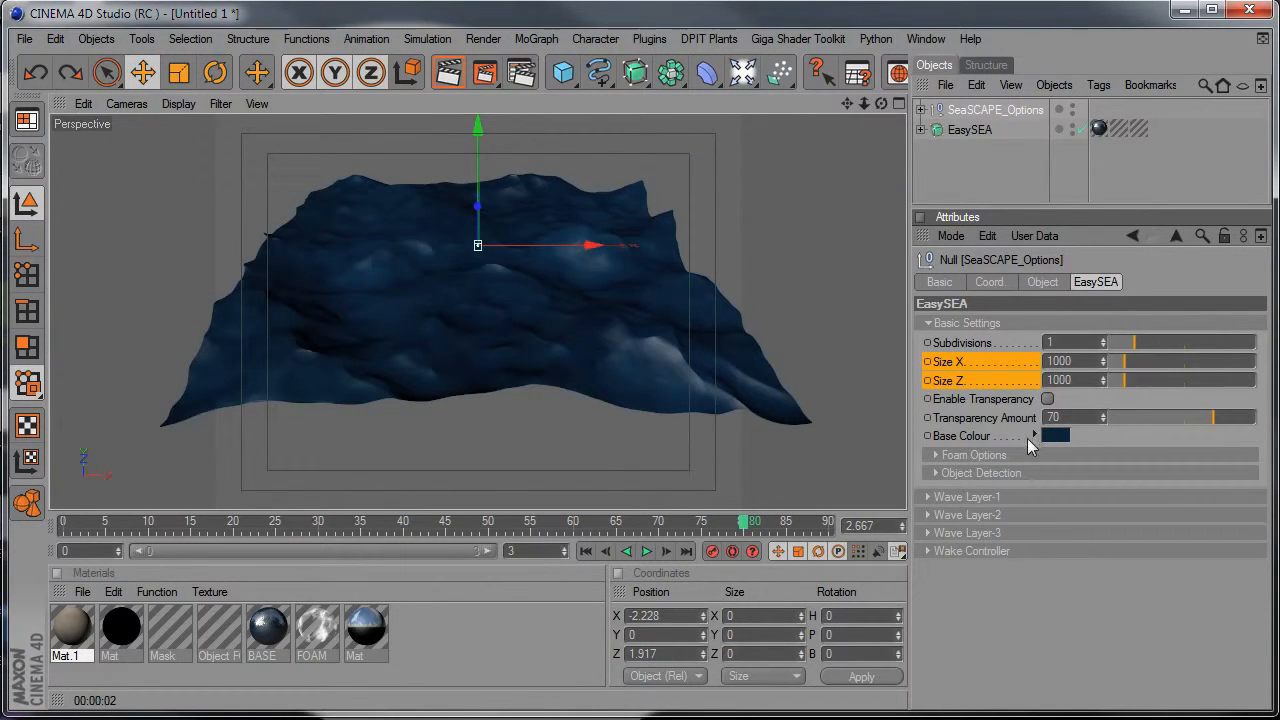
Render the perspective view to preview the whole sea surface.
{"action": "left_click_drag", "start_coordinate": [603, 390], "coordinate": [598, 420], "text": "alt"}
{"action": "scroll", "coordinate": [603, 398], "scroll_direction": "up", "scroll_amount": 5}
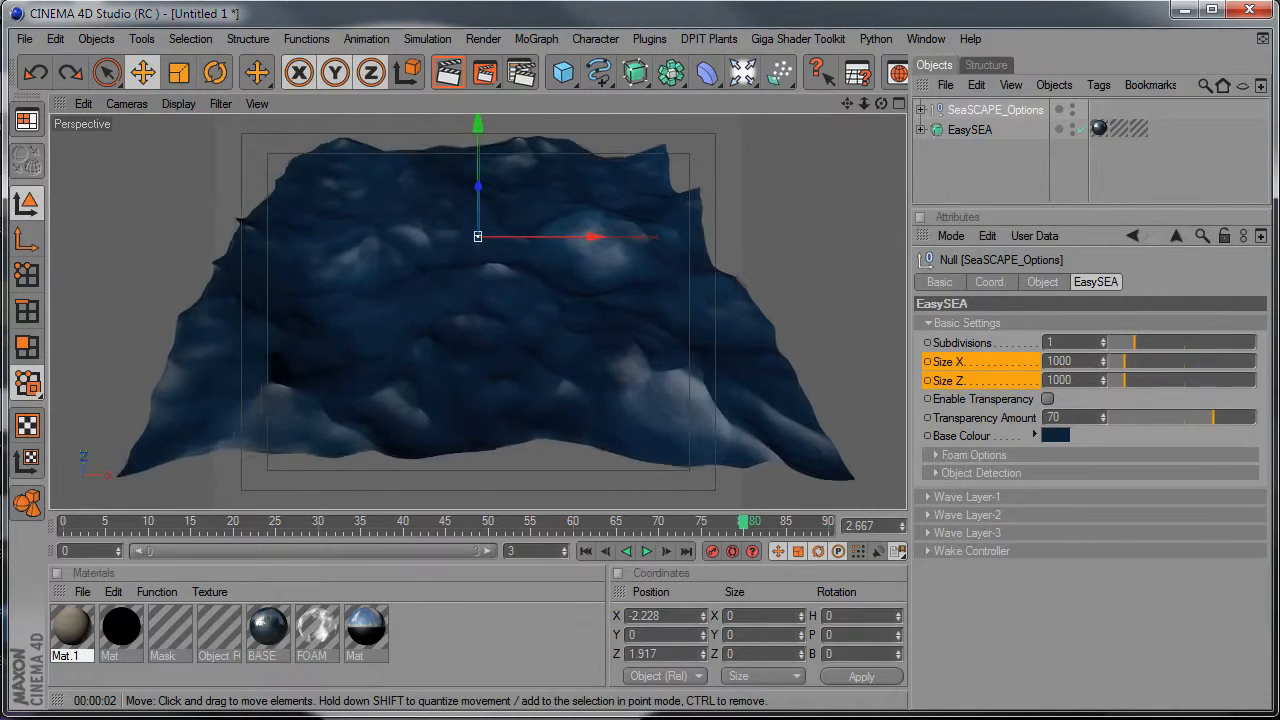
{"action": "left_click", "coordinate": [448, 72]}
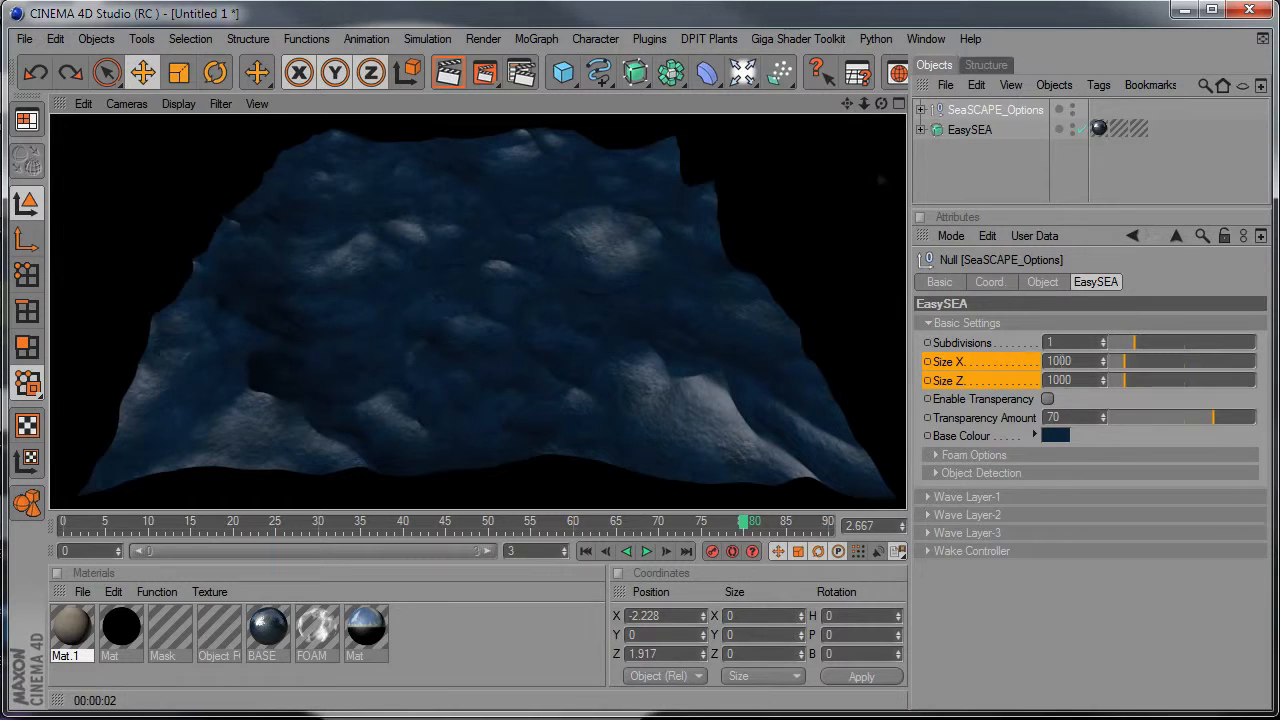
Enable the sea's transparency and switch it off again.
{"action": "left_click", "coordinate": [1047, 398]}
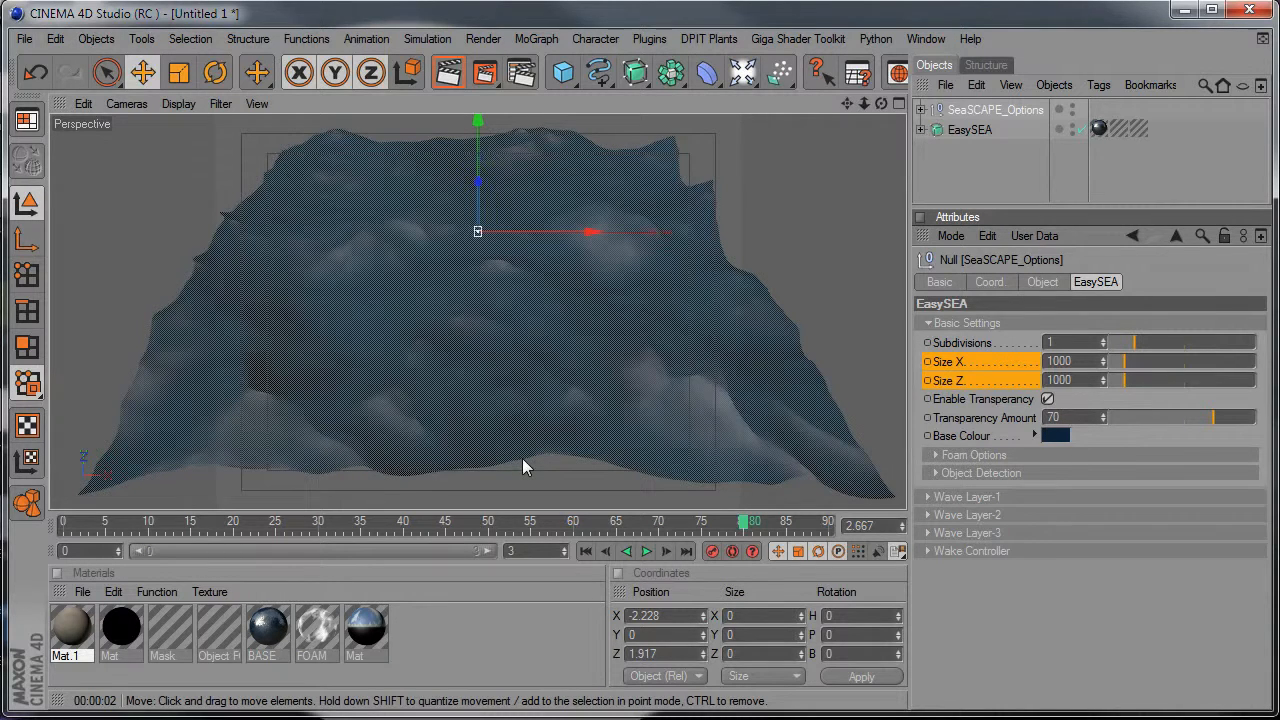
{"action": "left_click", "coordinate": [1047, 399]}
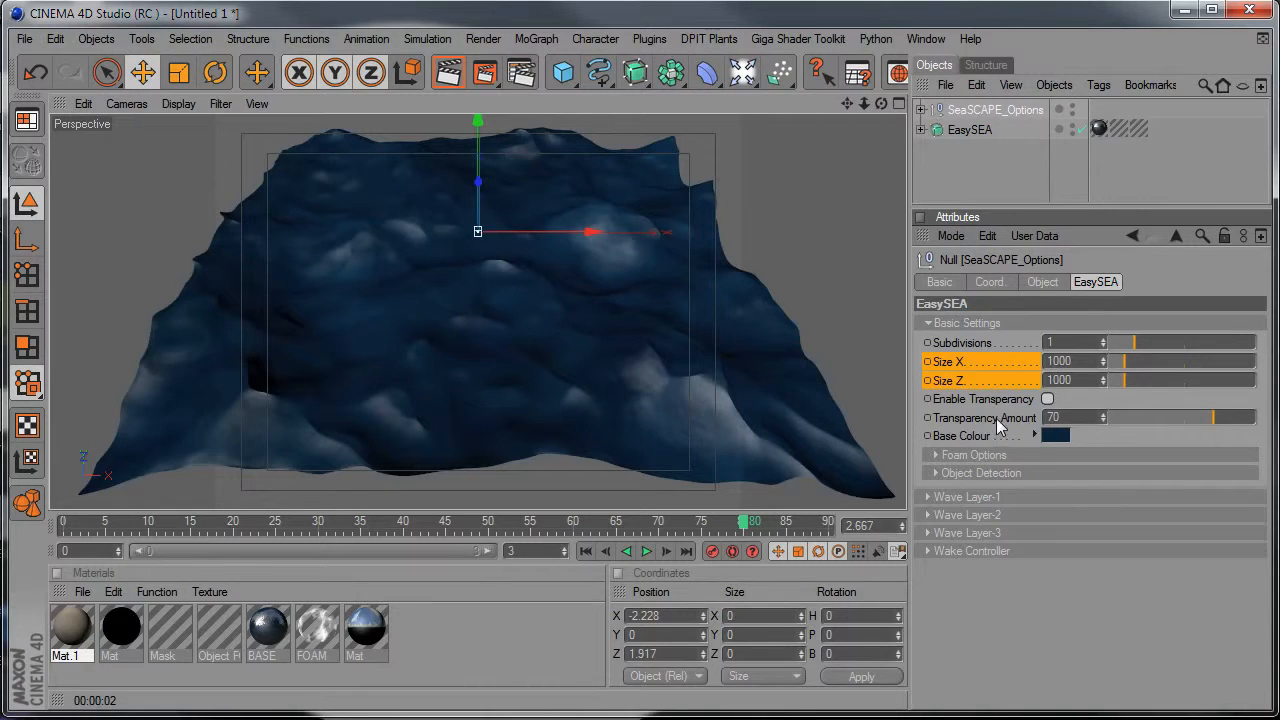
Try a light blue base colour for the sea, and set it back to a dark blue of RGB 2, 48, 71.
{"action": "left_click", "coordinate": [1036, 436]}
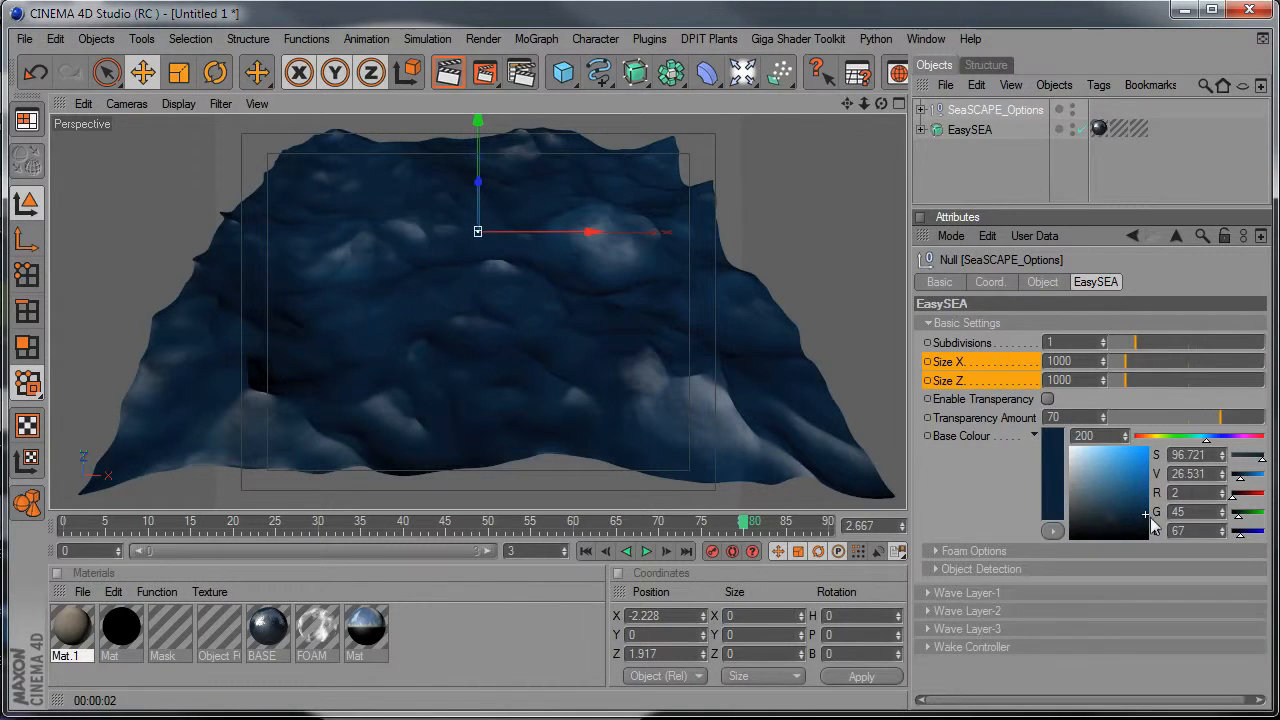
{"action": "left_click", "coordinate": [1108, 460]}
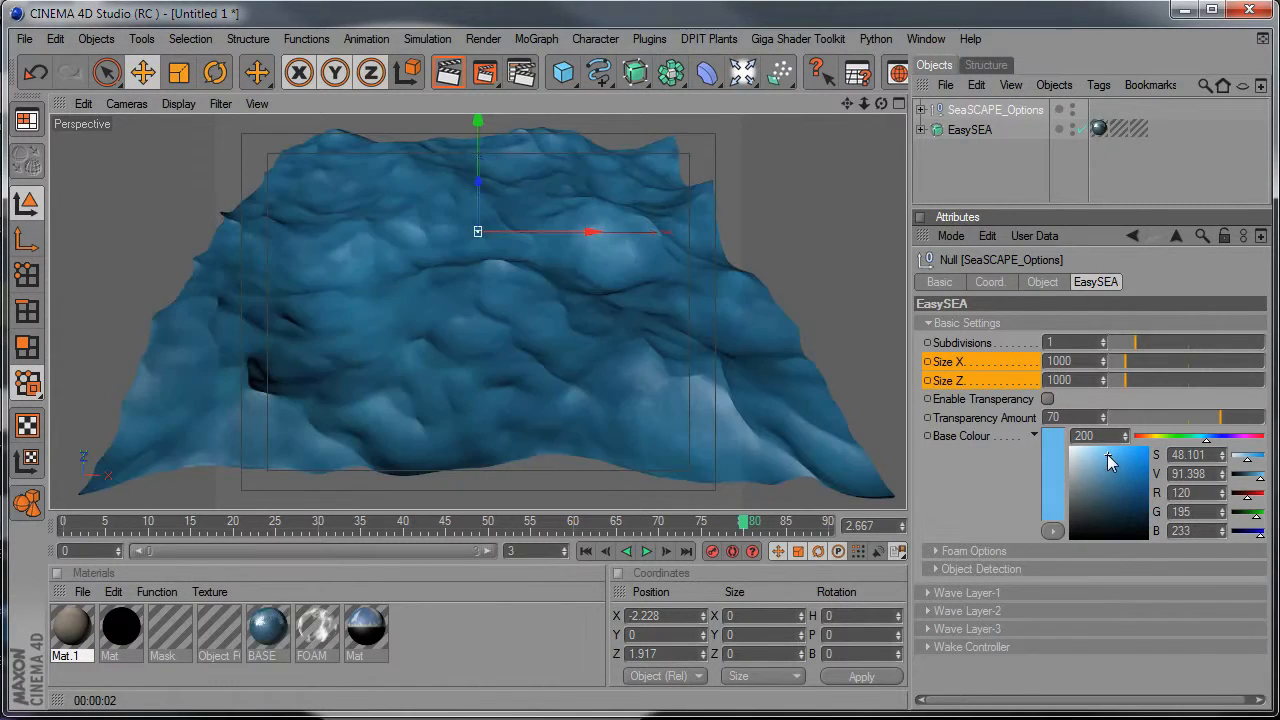
{"action": "left_click", "coordinate": [1145, 518]}
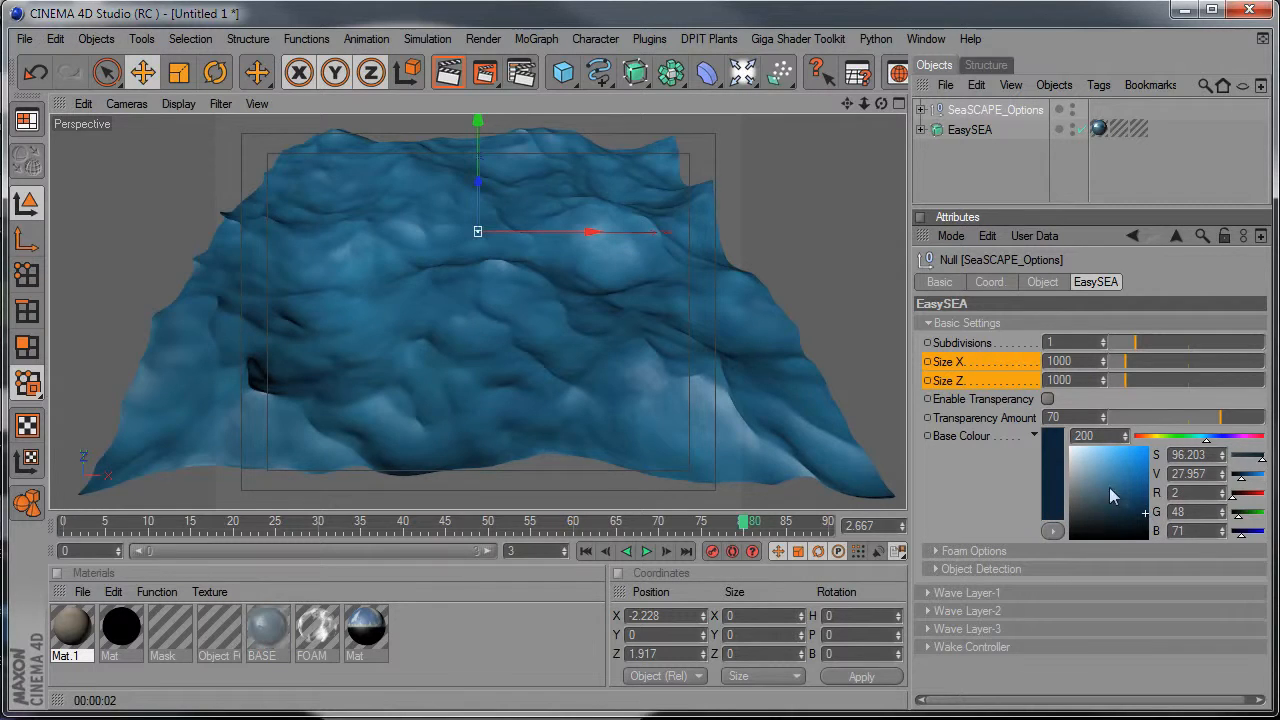
{"action": "left_click", "coordinate": [1036, 437]}
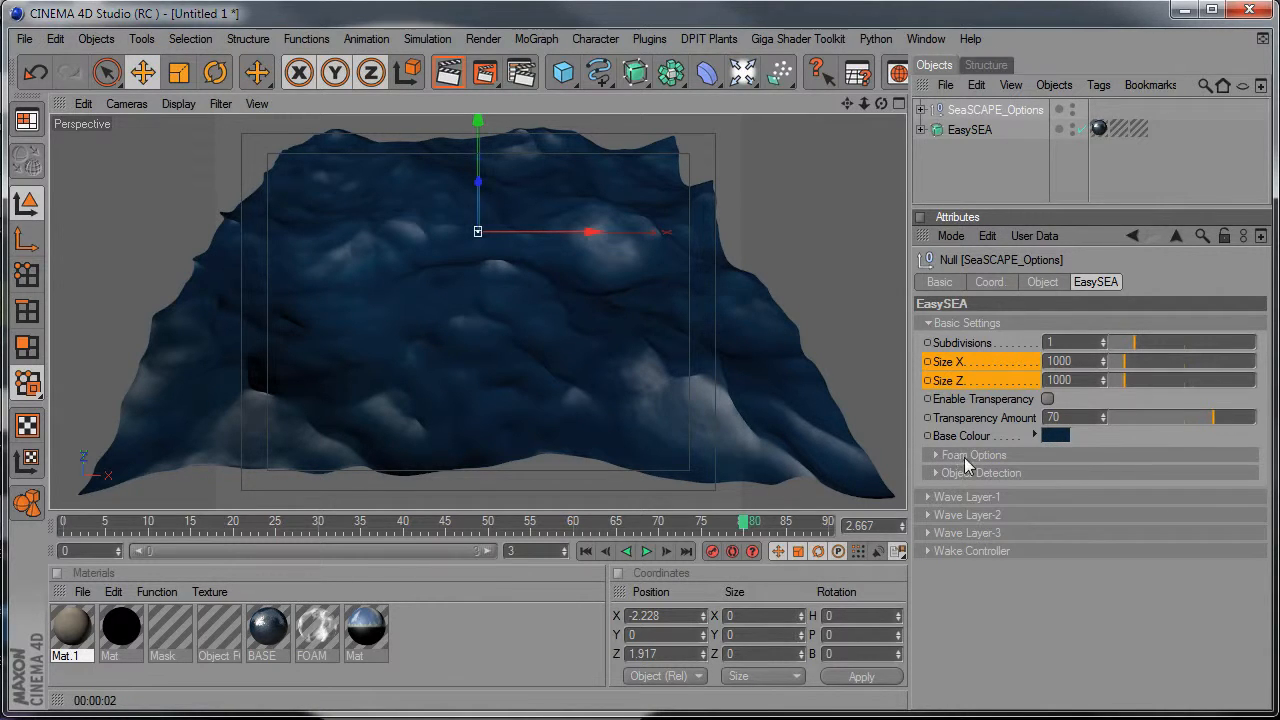
Enable foam in the Foam Options and render the view to preview the foam on the sea surface.
{"action": "left_click", "coordinate": [1031, 456]}
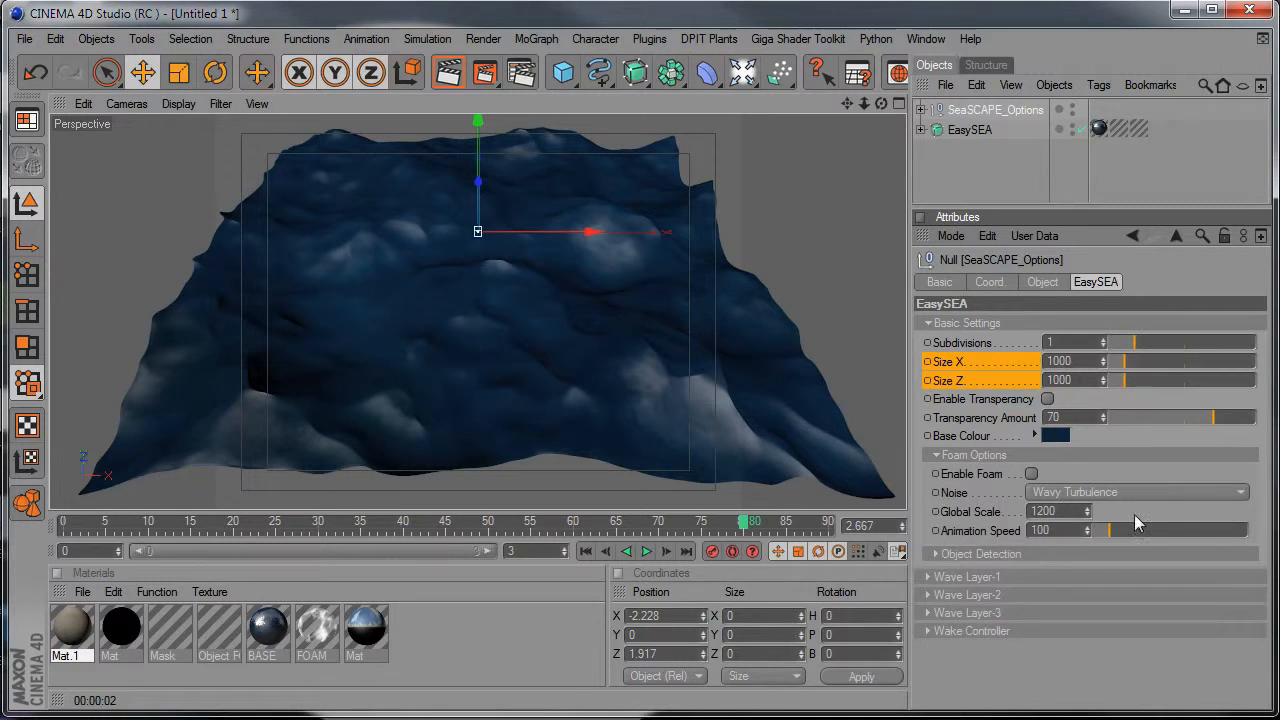
{"action": "left_click_drag", "start_coordinate": [446, 364], "coordinate": [549, 340], "text": "alt"}
{"action": "left_click", "coordinate": [455, 84]}
{"action": "left_click_drag", "start_coordinate": [657, 297], "coordinate": [652, 267], "text": "alt"}
{"action": "middle_click_drag", "start_coordinate": [657, 297], "coordinate": [625, 225], "text": "alt"}
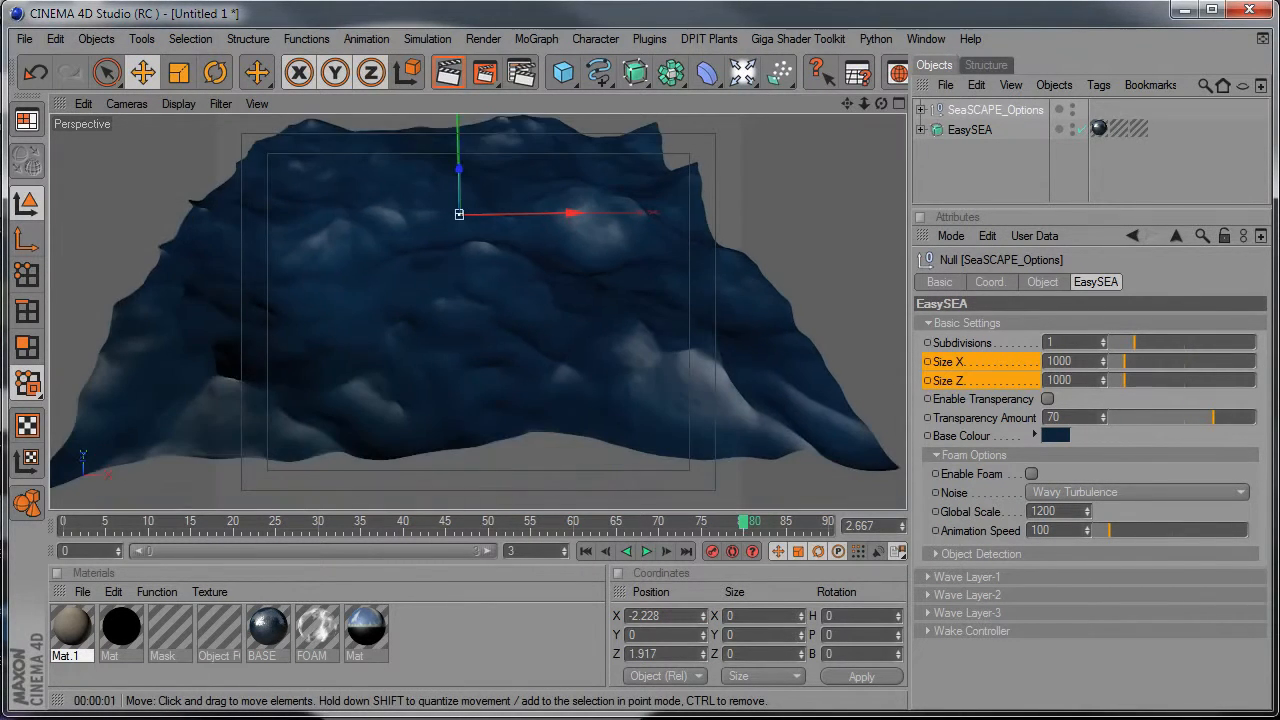
{"action": "left_click", "coordinate": [1031, 473]}
{"action": "left_click", "coordinate": [449, 88]}
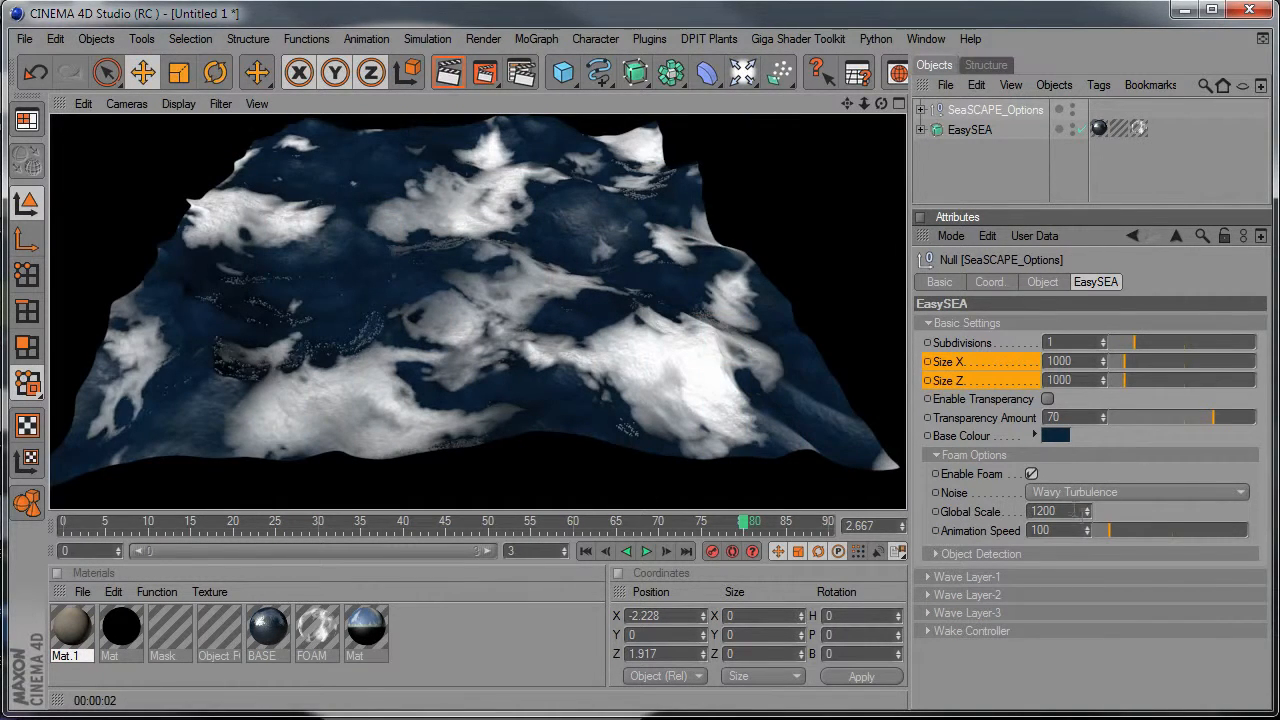
Set the foam's global scale to 1000 and render the view.
{"action": "key", "text": "Return"}
{"action": "type", "text": "1000"}
{"action": "key", "text": "Return"}
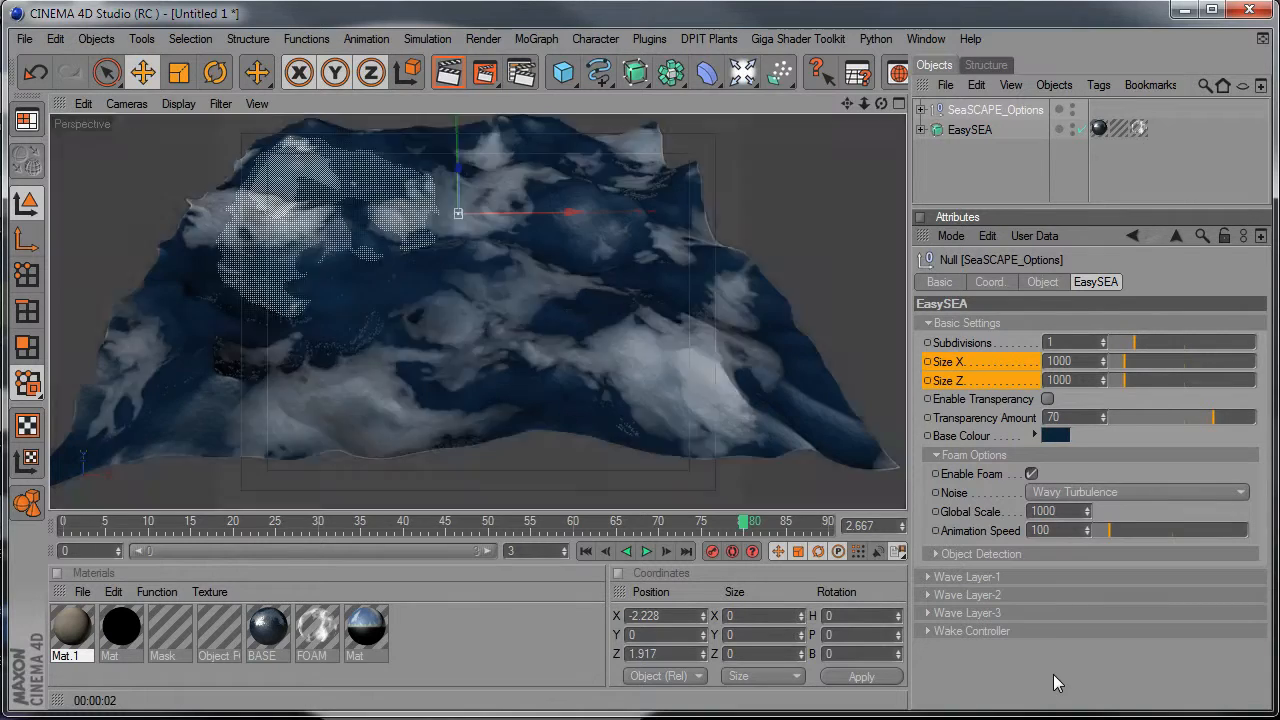
{"action": "left_click", "coordinate": [450, 70]}
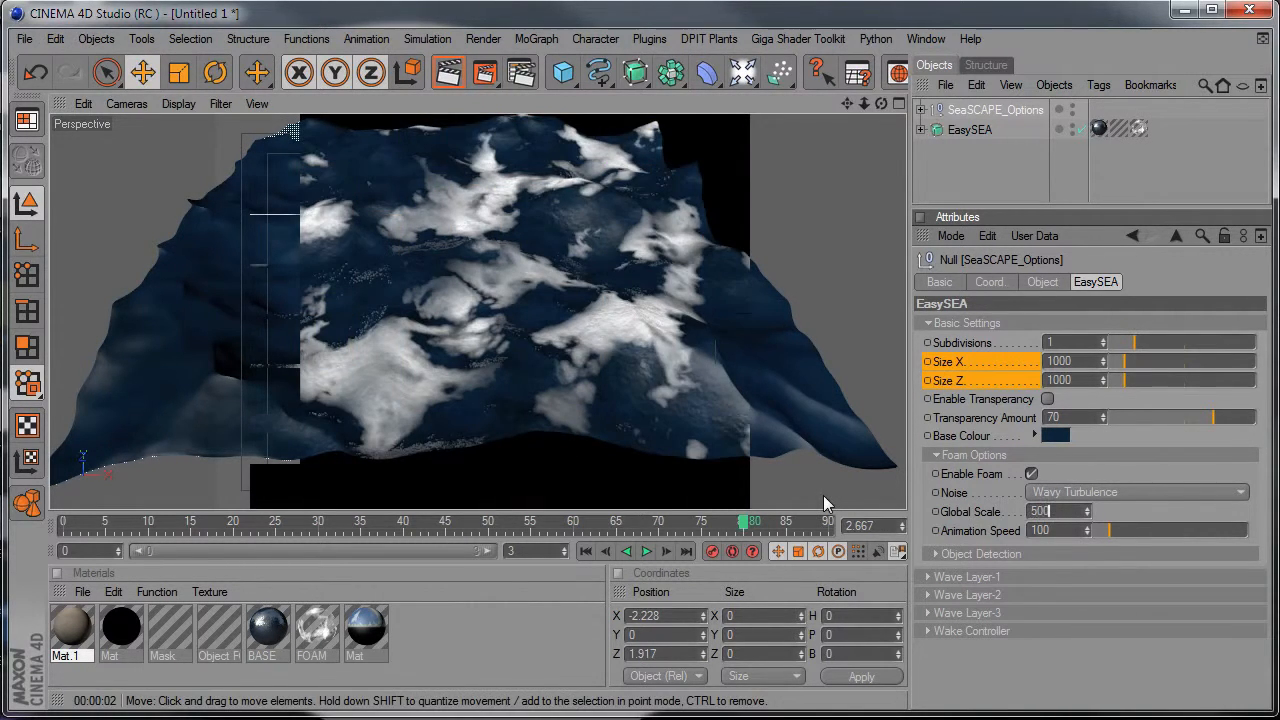
Set the foam's global scale to 500 and render the view.
{"action": "type", "text": "500"}
{"action": "key", "text": "Return"}
{"action": "left_click", "coordinate": [447, 75]}
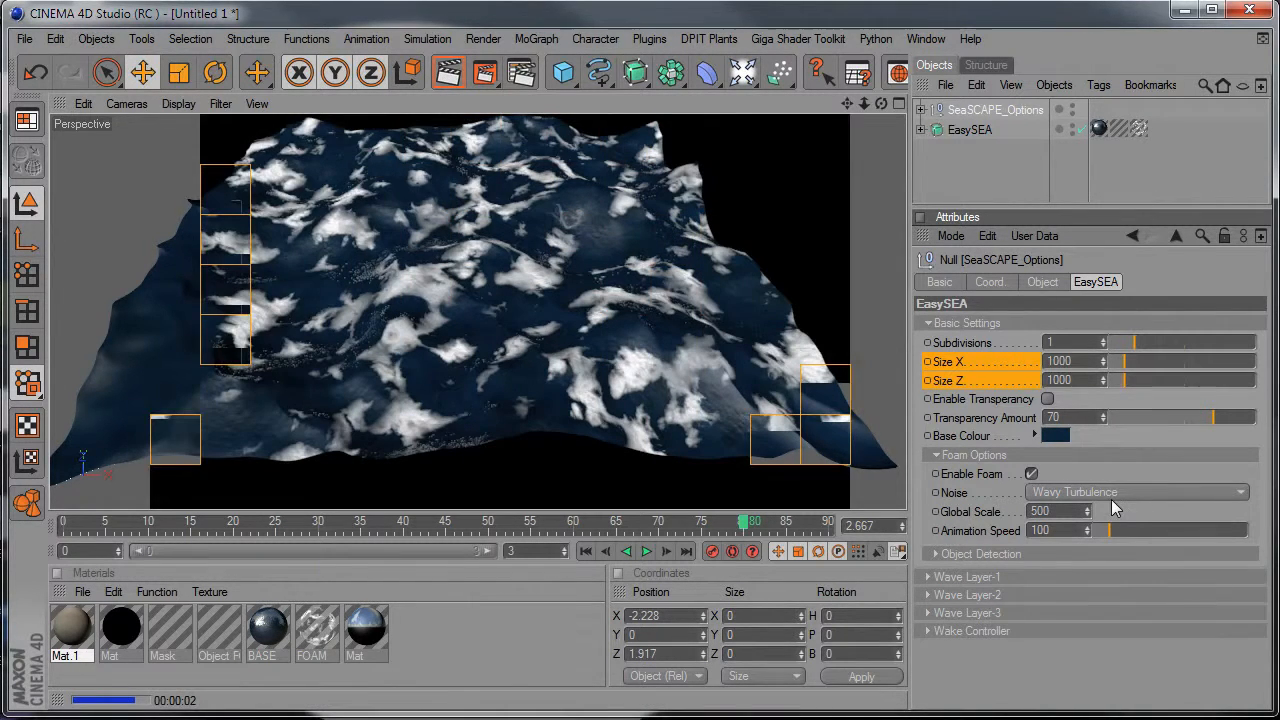
Set the foam's global scale to 1500 and render the view.
{"action": "type", "text": "15"}
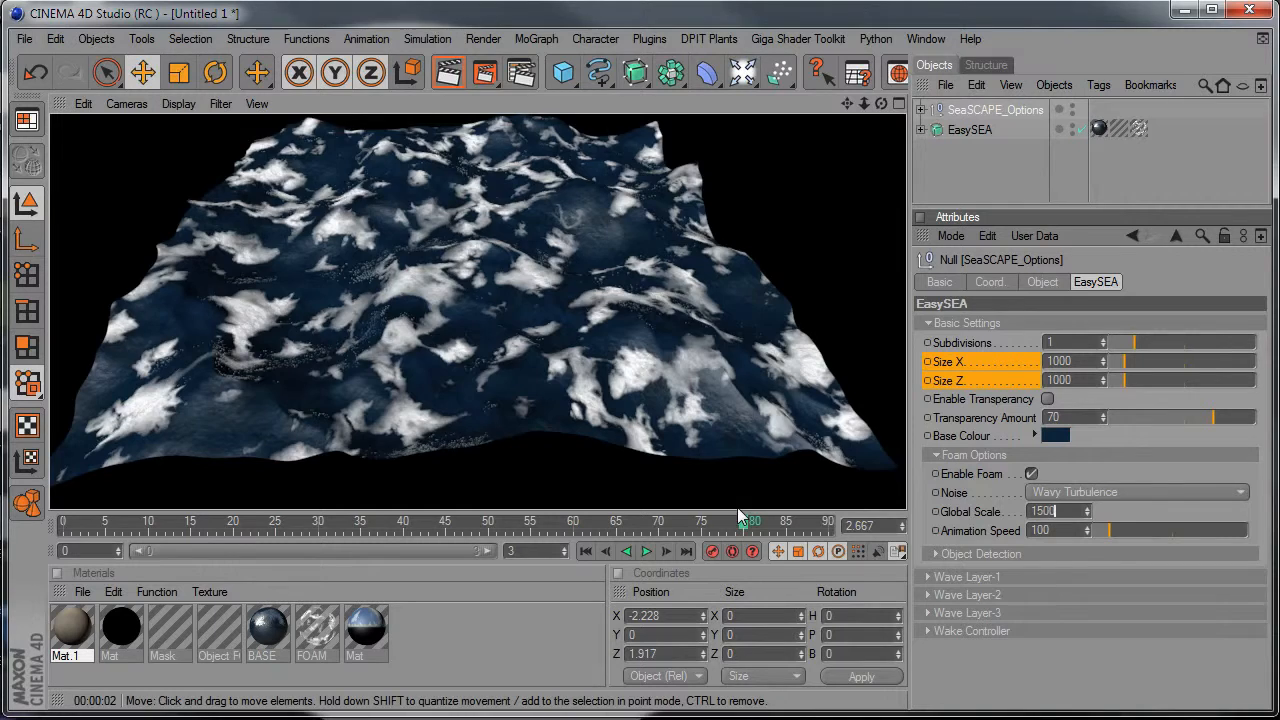
{"action": "type", "text": "00"}
{"action": "key", "text": "Return"}
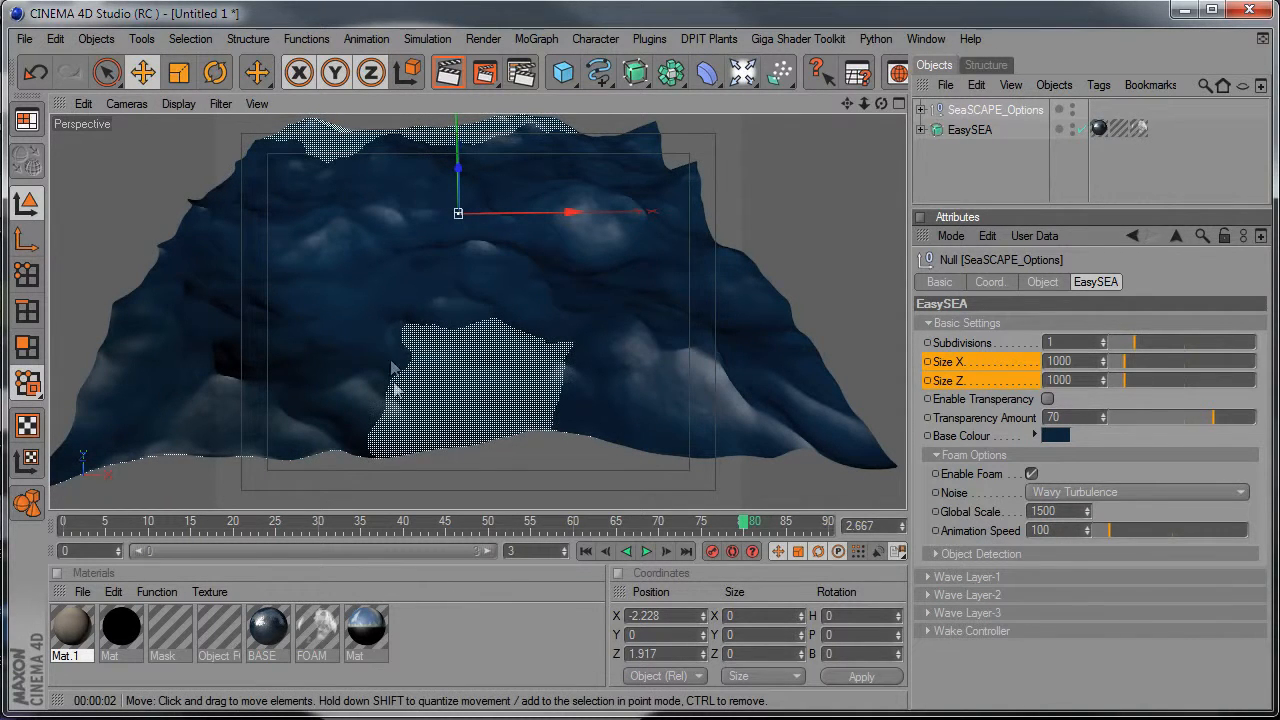
{"action": "left_click", "coordinate": [450, 73]}
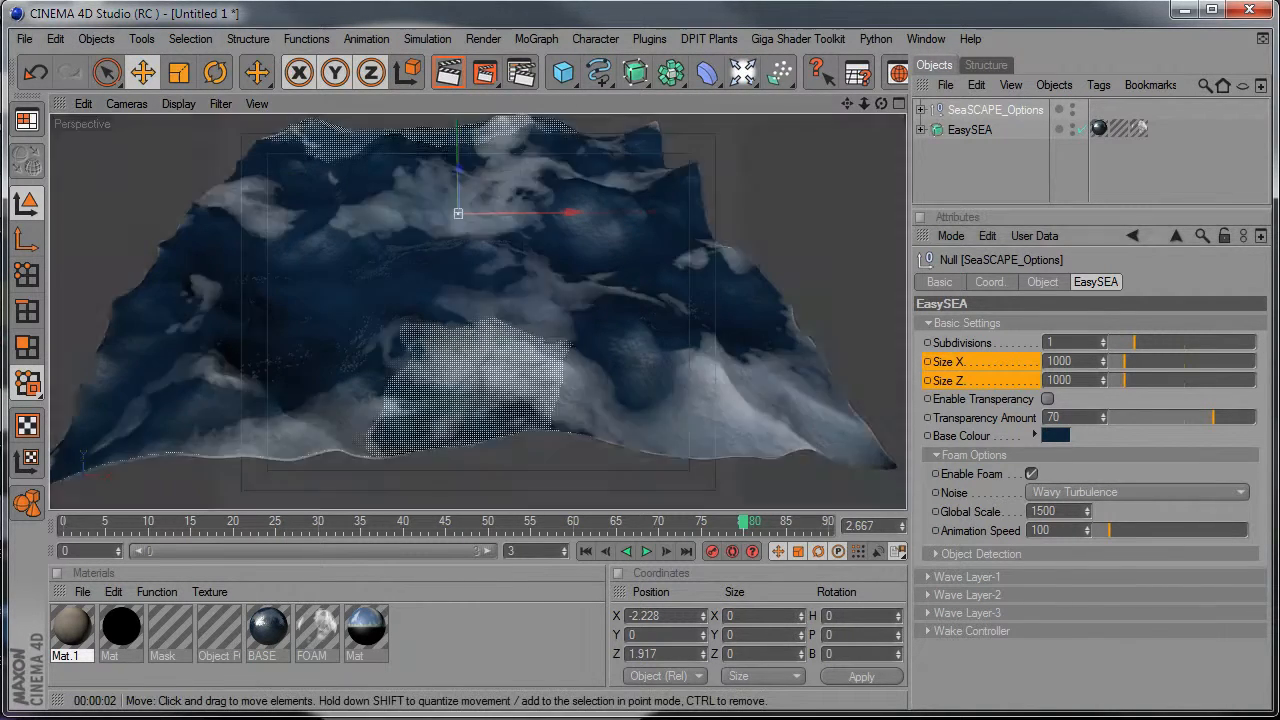
Turn foam off, collapse the Foam Options and expand the Object Detection settings.
{"action": "left_click", "coordinate": [1031, 455]}
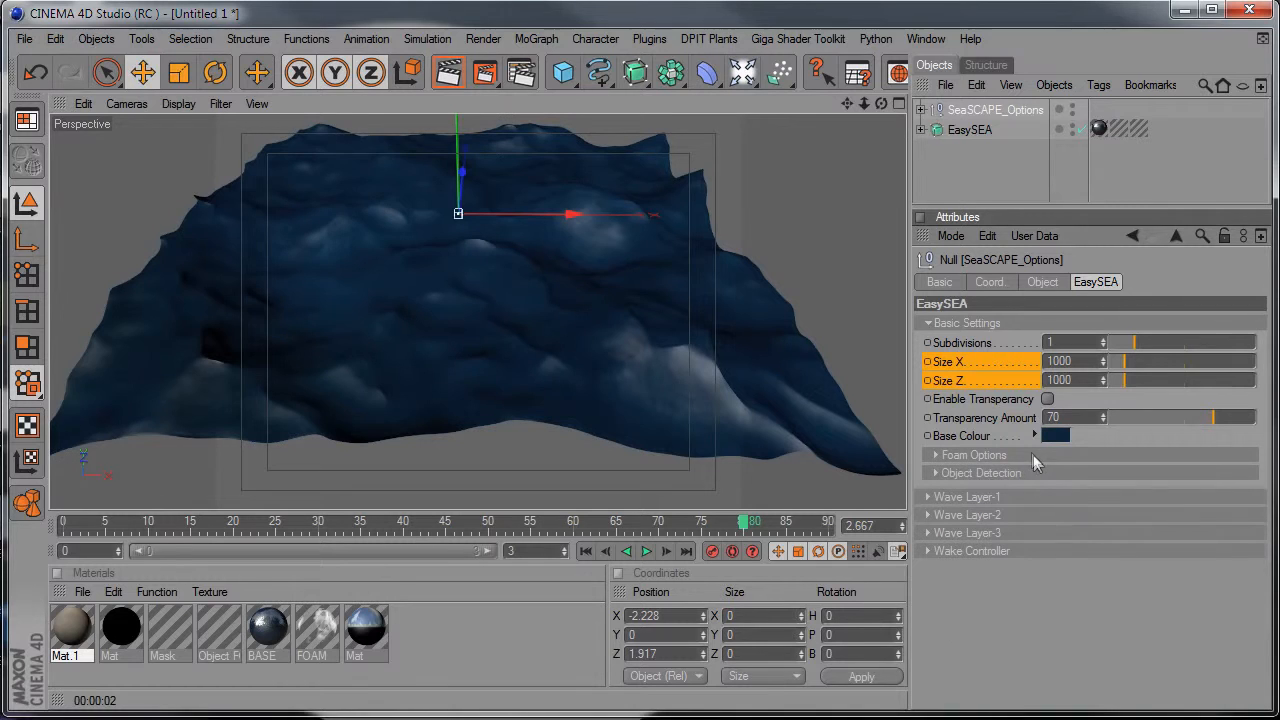
{"action": "left_click", "coordinate": [972, 473]}
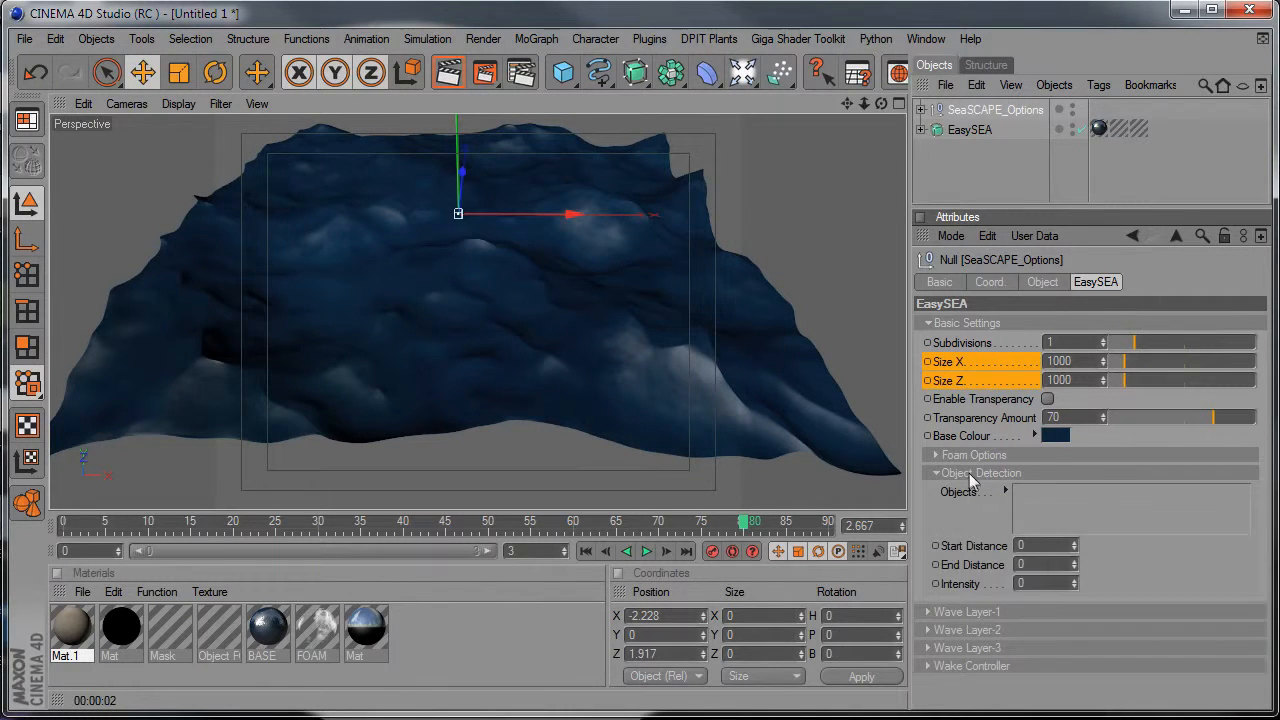
Add a sphere to the scene and lower it partly into the water, to about Y -51.
{"action": "middle_click_drag", "start_coordinate": [447, 432], "coordinate": [489, 503], "text": "alt"}
{"action": "right_click_drag", "start_coordinate": [489, 350], "coordinate": [565, 325], "text": "alt"}
{"action": "left_click_drag", "start_coordinate": [564, 318], "coordinate": [665, 318], "text": "alt"}
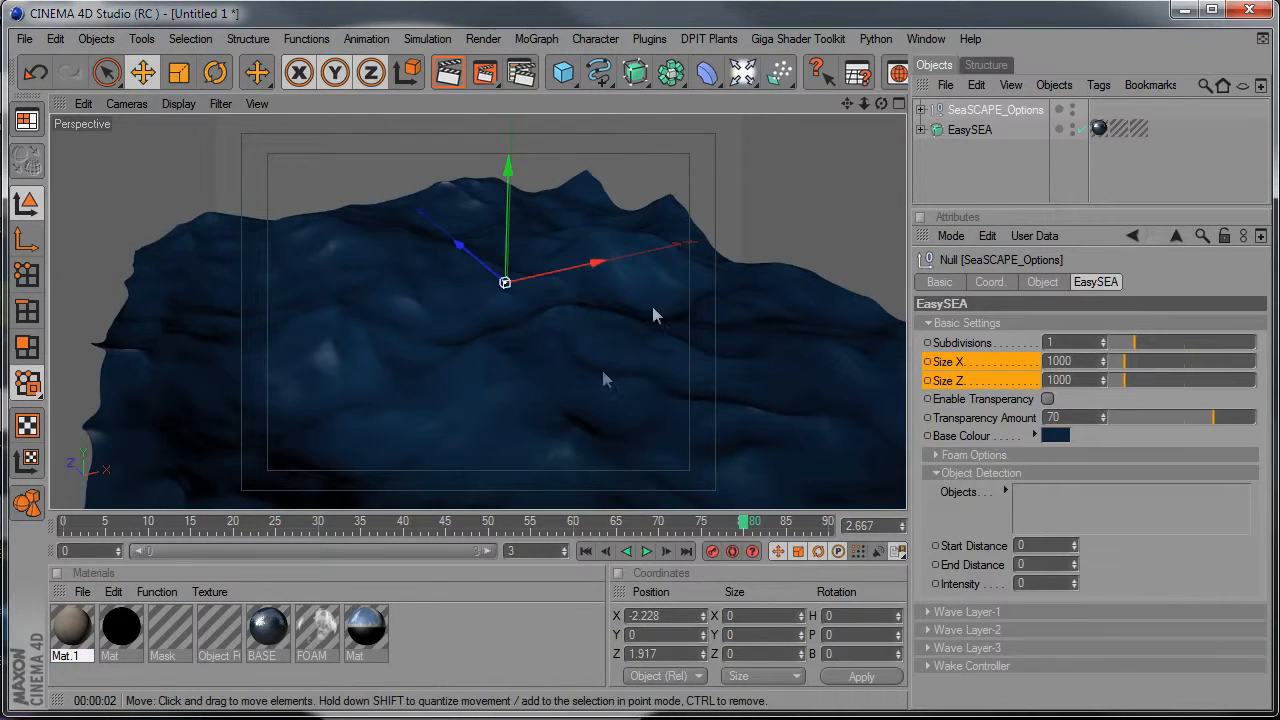
{"action": "left_click", "coordinate": [563, 72]}
{"action": "left_click", "coordinate": [701, 92]}
{"action": "left_click_drag", "start_coordinate": [507, 255], "coordinate": [507, 295]}
{"action": "left_click_drag", "start_coordinate": [507, 295], "coordinate": [448, 307], "text": "alt"}
{"action": "right_click_drag", "start_coordinate": [448, 307], "coordinate": [453, 305], "text": "alt"}
{"action": "middle_click_drag", "start_coordinate": [453, 305], "coordinate": [435, 313], "text": "alt"}
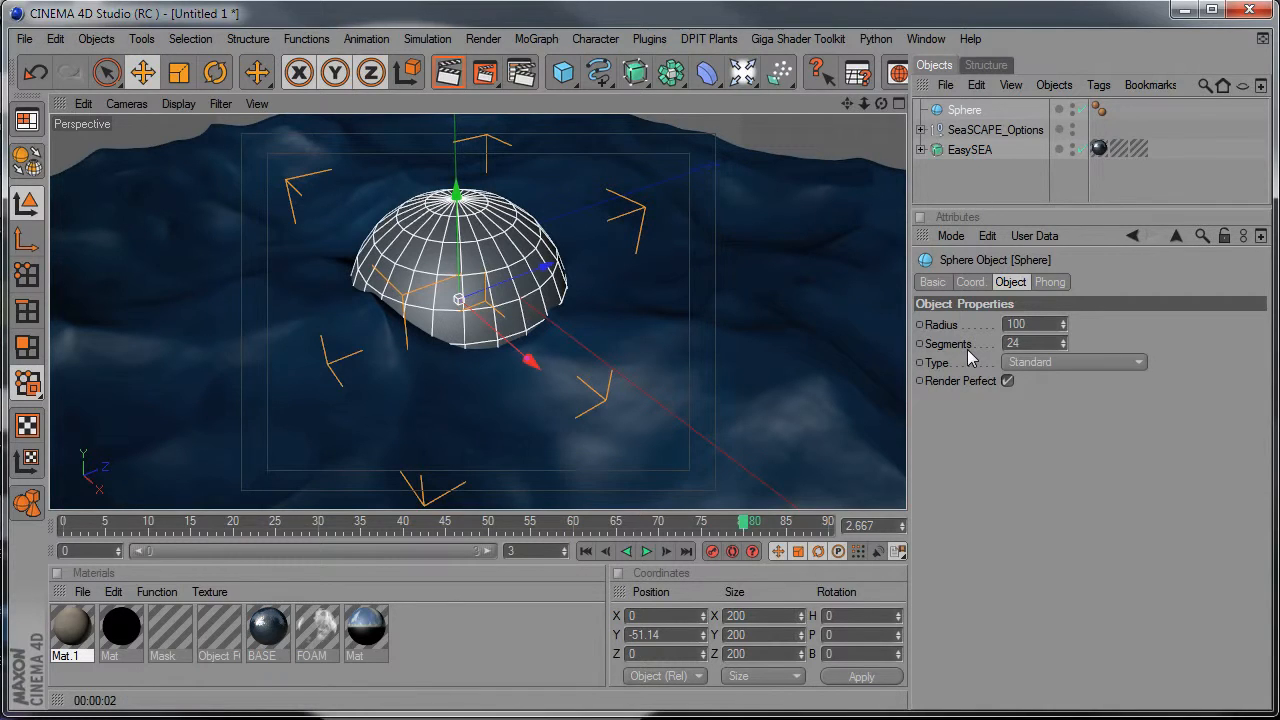
Make the sphere editable and add it to the Object Detection objects of SeaSCAPE_Options.
{"action": "key", "text": "c"}
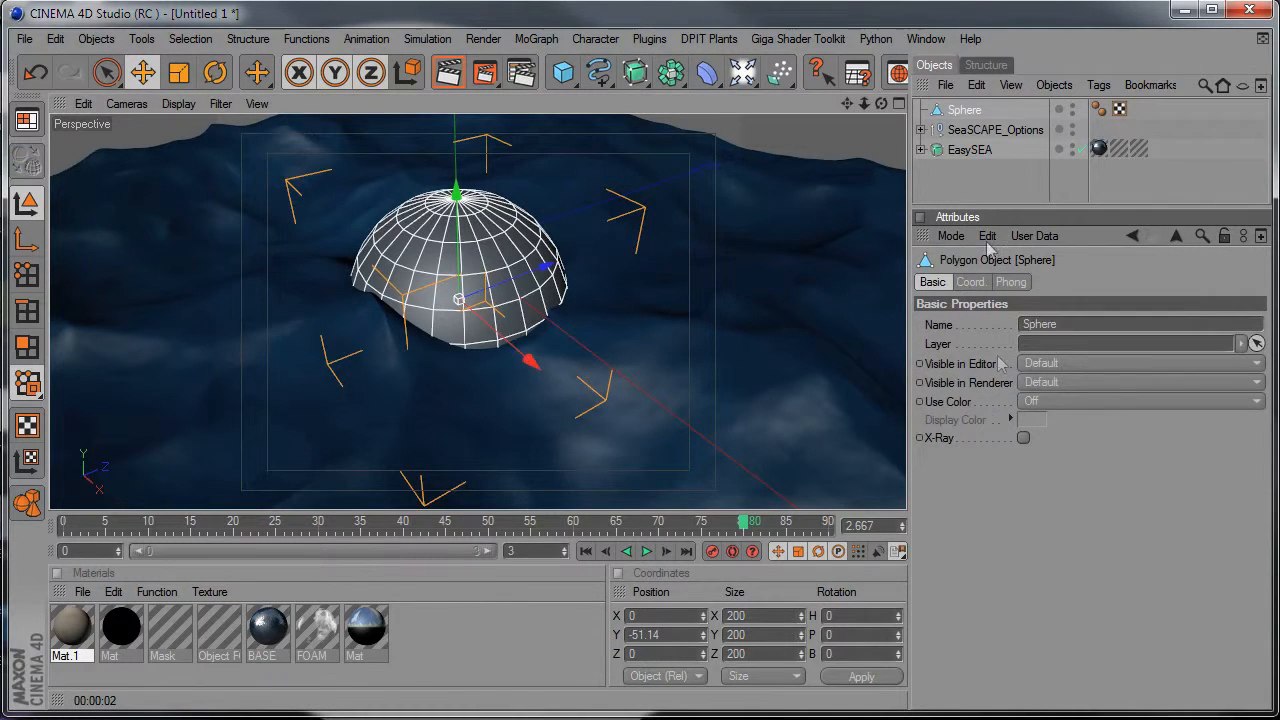
{"action": "left_click", "coordinate": [955, 130]}
{"action": "left_click_drag", "start_coordinate": [1055, 333], "coordinate": [1035, 502]}
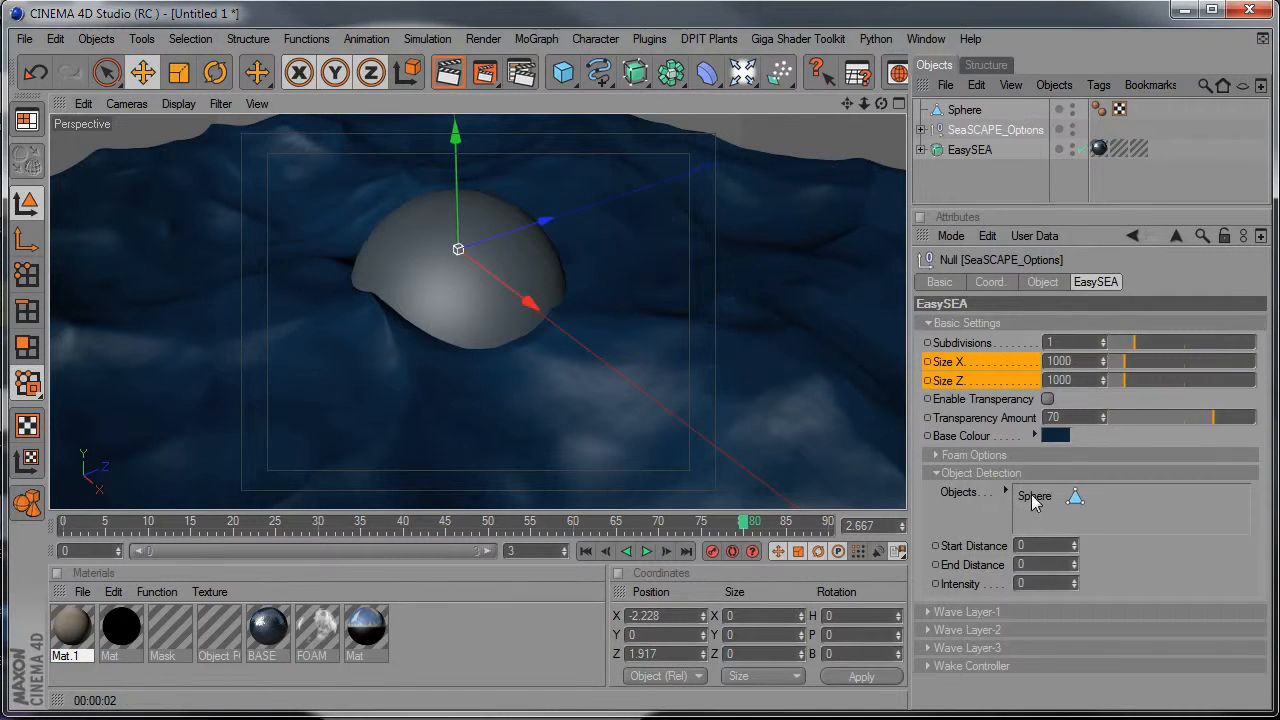
Set the object detection's end distance to 250 and its intensity to 100.
{"action": "left_click", "coordinate": [995, 548]}
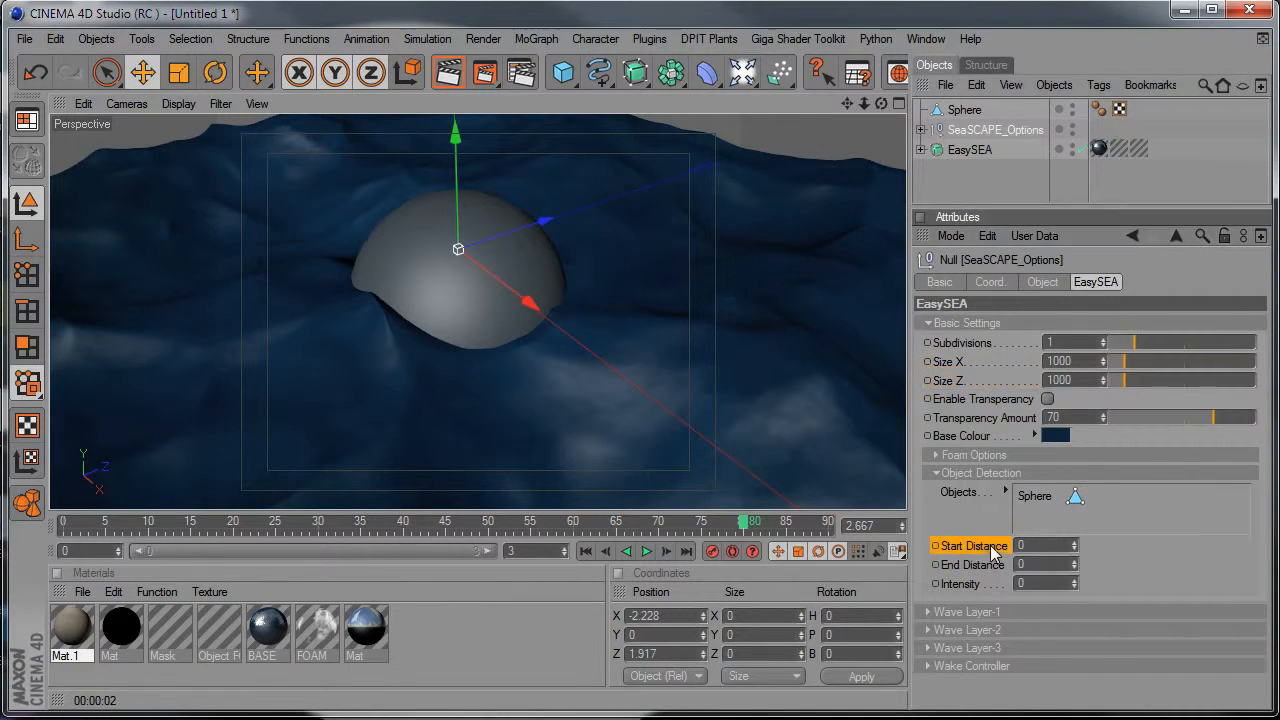
{"action": "left_click", "coordinate": [988, 566]}
{"action": "left_click", "coordinate": [976, 585]}
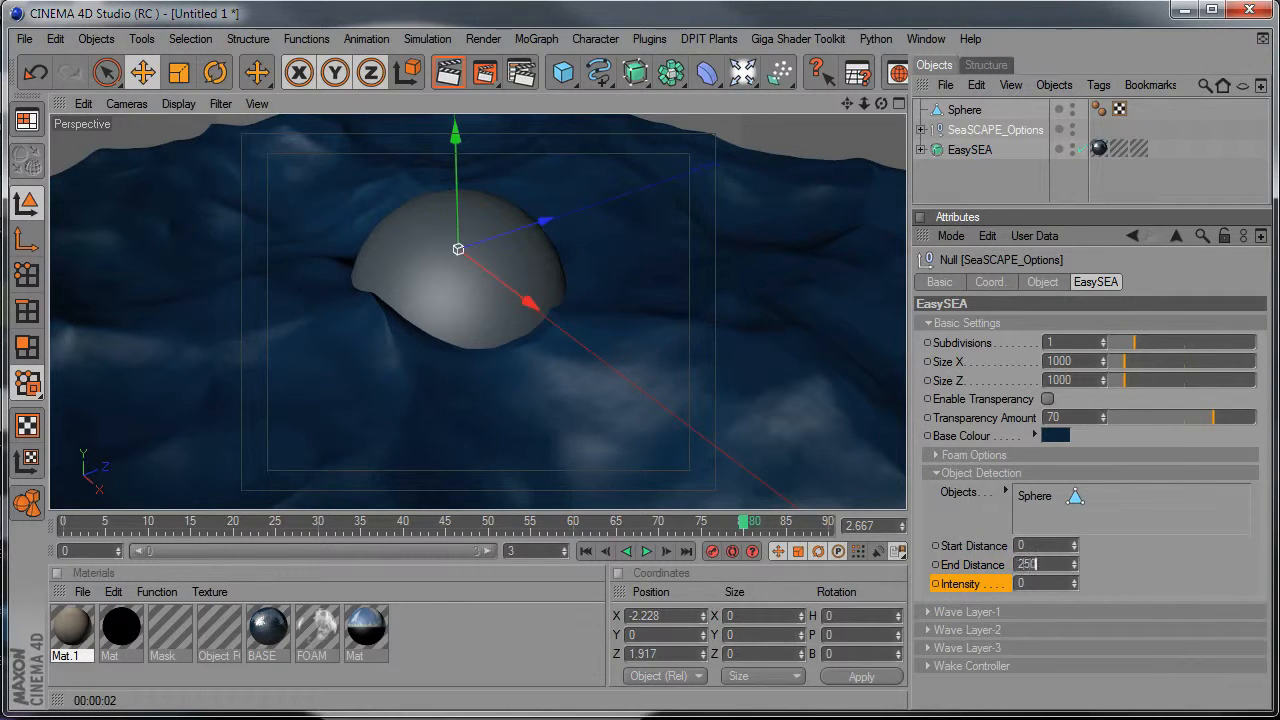
{"action": "left_click", "coordinate": [1038, 585]}
Render a region around the half-submerged sphere to check the foam where it meets the water.
{"action": "left_click", "coordinate": [490, 84]}
{"action": "left_click", "coordinate": [564, 93]}
{"action": "left_click_drag", "start_coordinate": [160, 144], "coordinate": [766, 463]}
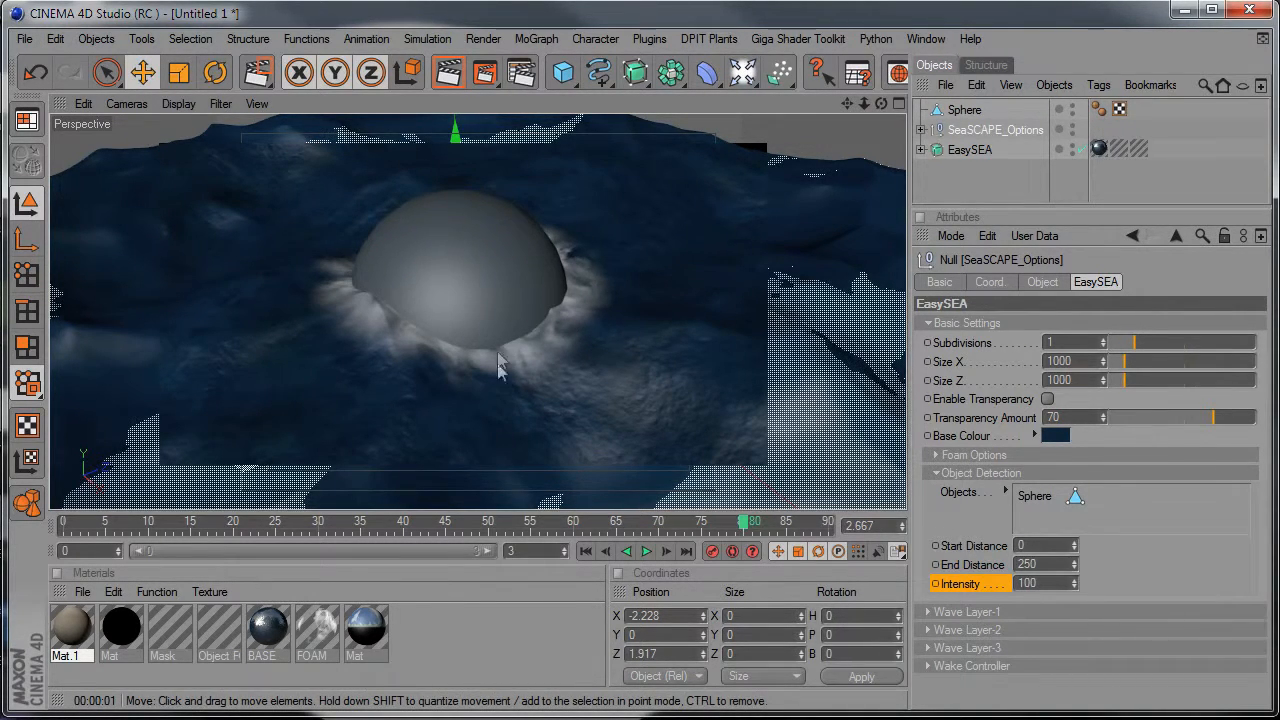
{"action": "left_click_drag", "start_coordinate": [714, 404], "coordinate": [800, 402], "text": "alt"}
{"action": "right_click_drag", "start_coordinate": [800, 402], "coordinate": [728, 366], "text": "alt"}
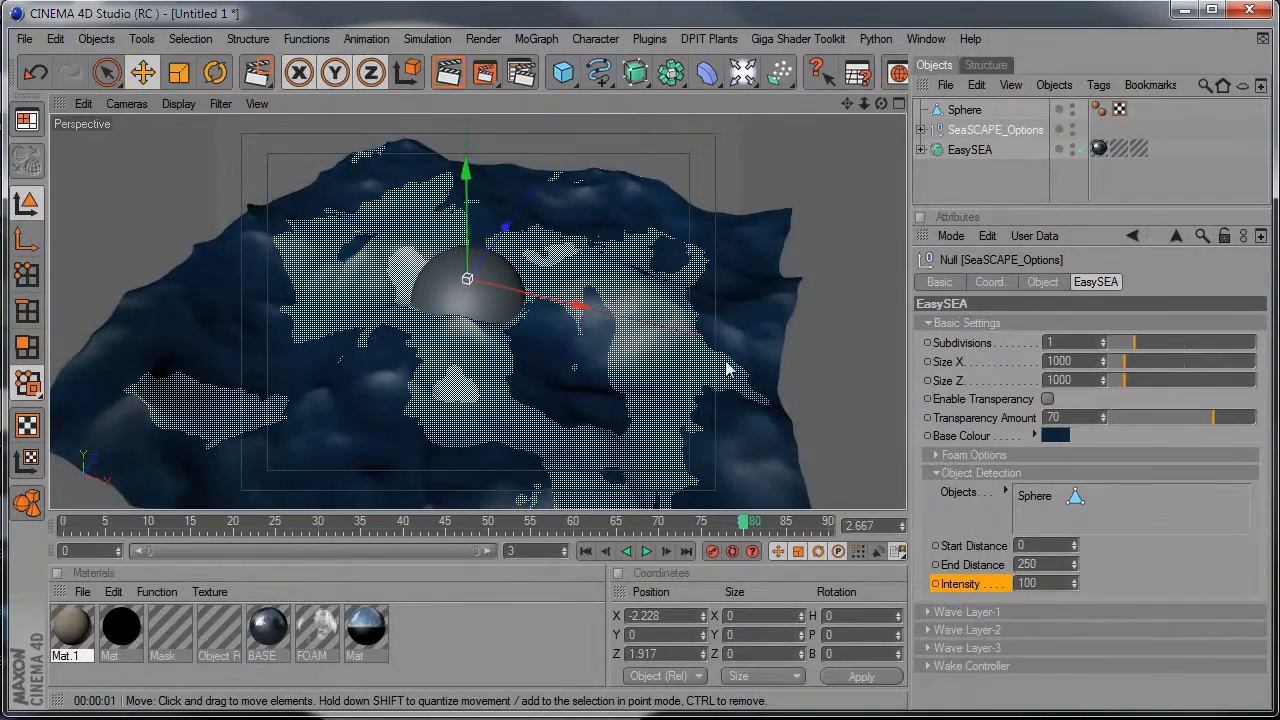
Hide the sphere and set the object detection's end distance and intensity to 0.
{"action": "left_click", "coordinate": [1072, 108]}
{"action": "left_click", "coordinate": [1042, 564]}
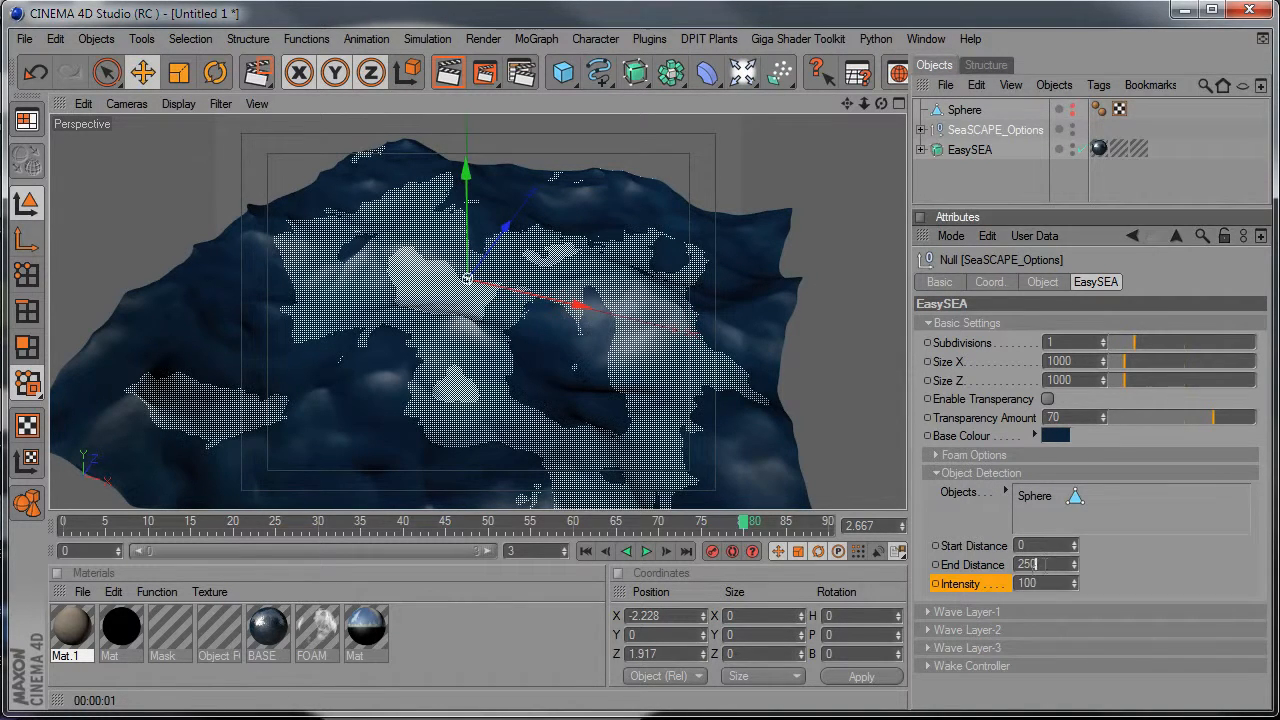
{"action": "type", "text": "0"}
{"action": "key", "text": "Return"}
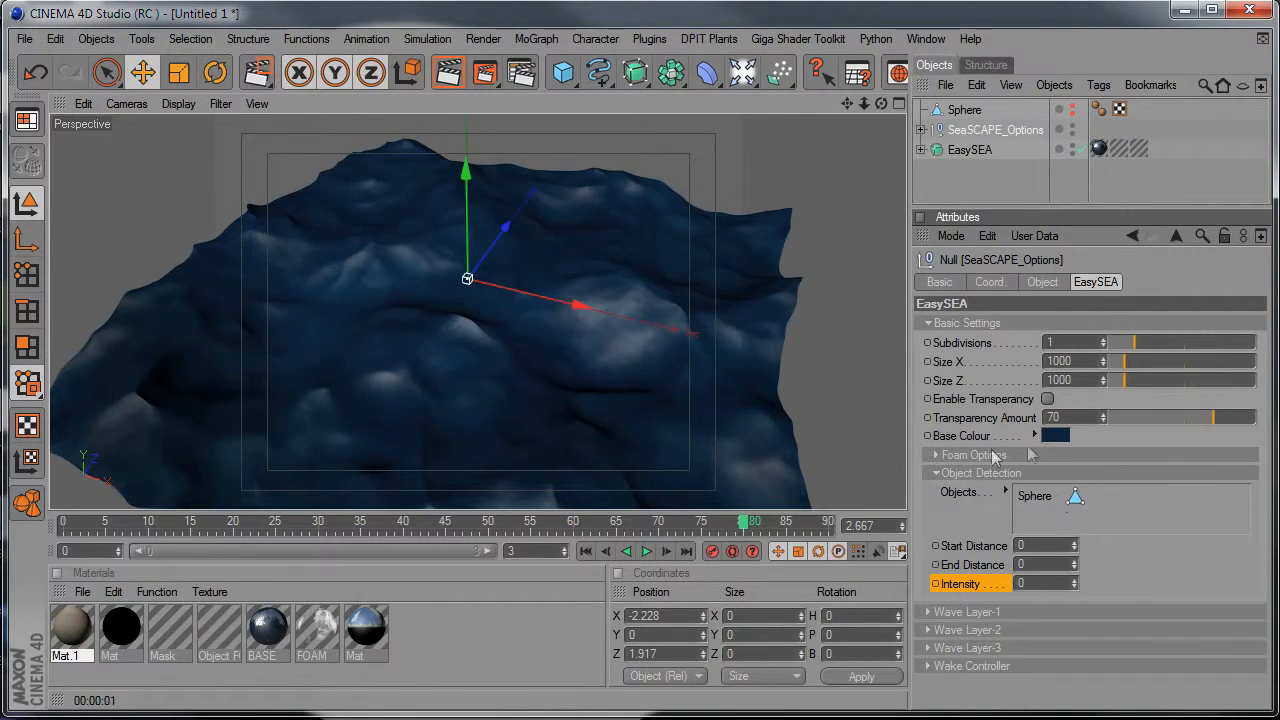
{"action": "left_click", "coordinate": [983, 474]}
Keep Noise as Wave Layer-1's noise type, set its animation speed to 173 and play the animation.
{"action": "left_click_drag", "start_coordinate": [408, 318], "coordinate": [584, 343], "text": "alt"}
{"action": "left_click", "coordinate": [960, 496]}
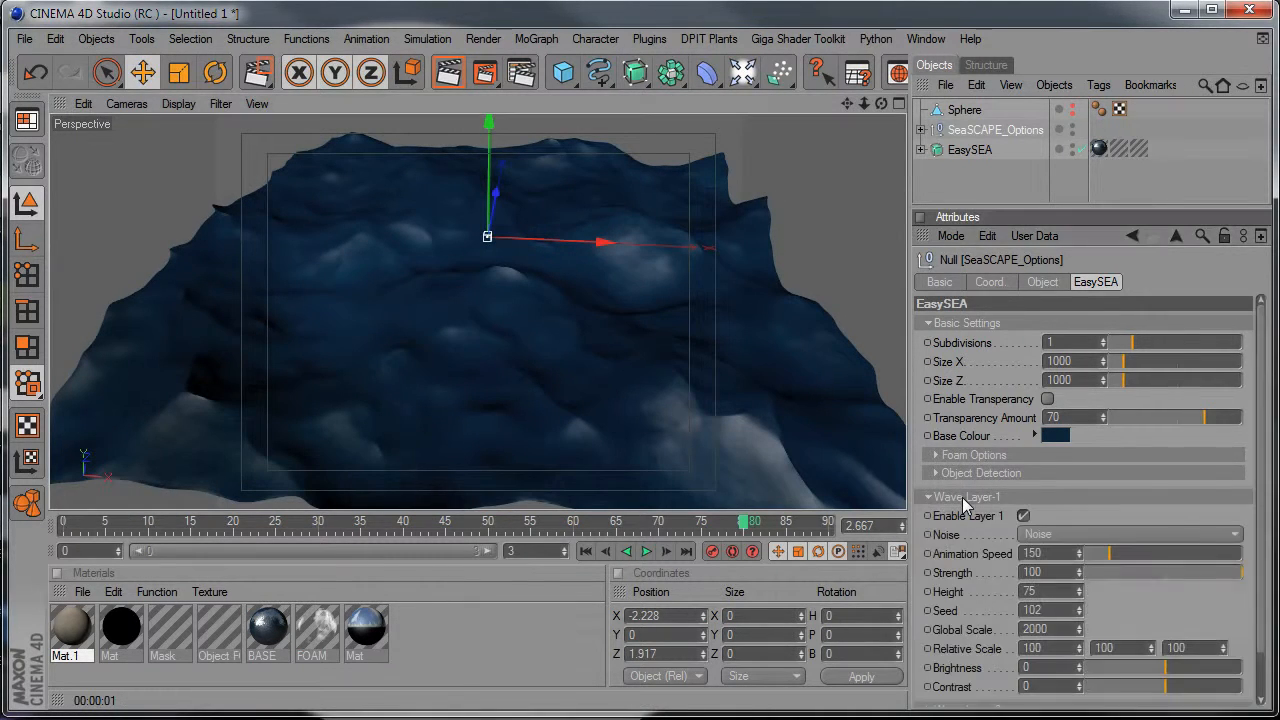
{"action": "scroll", "coordinate": [1263, 458], "scroll_direction": "down", "scroll_amount": 2}
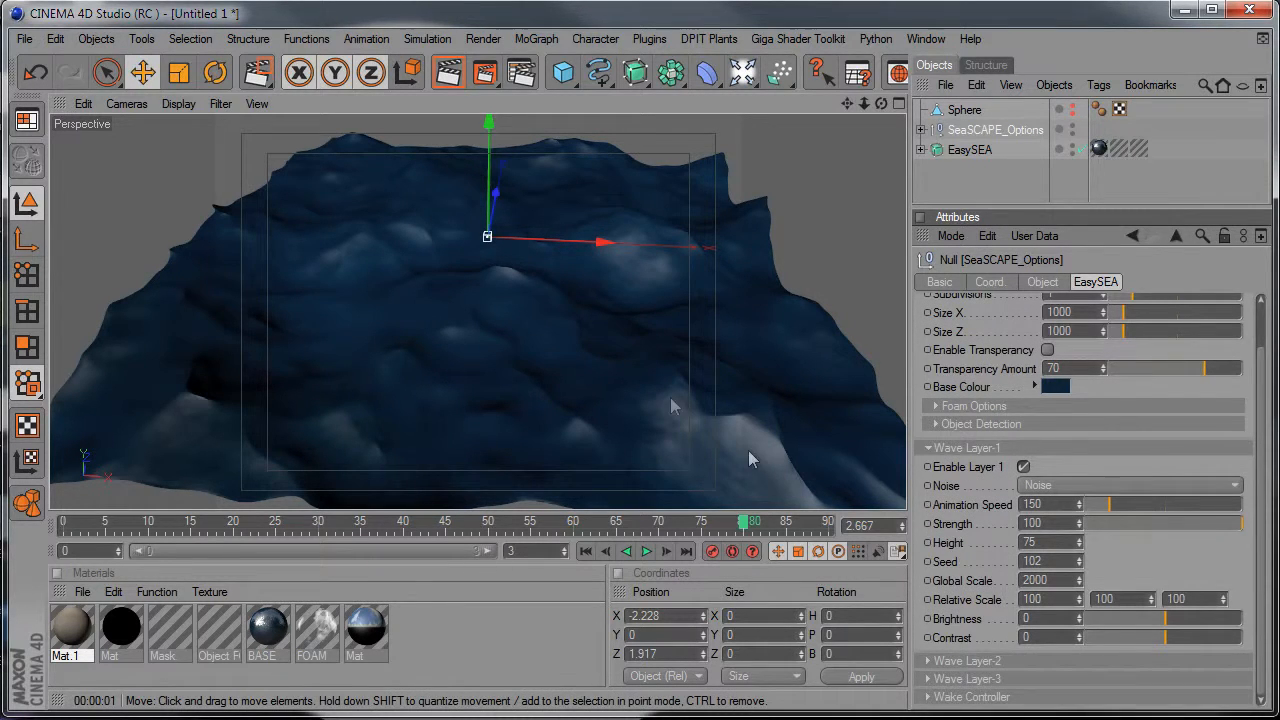
{"action": "left_click", "coordinate": [1084, 485]}
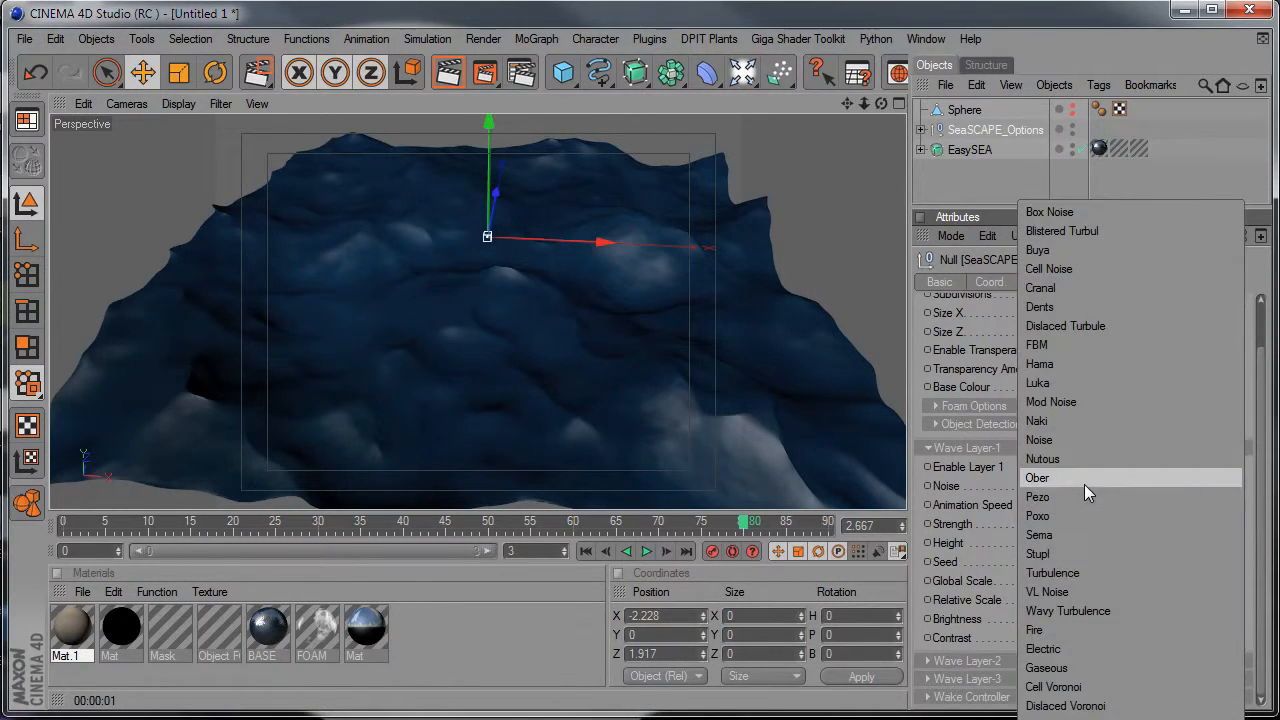
{"action": "left_click", "coordinate": [1088, 440]}
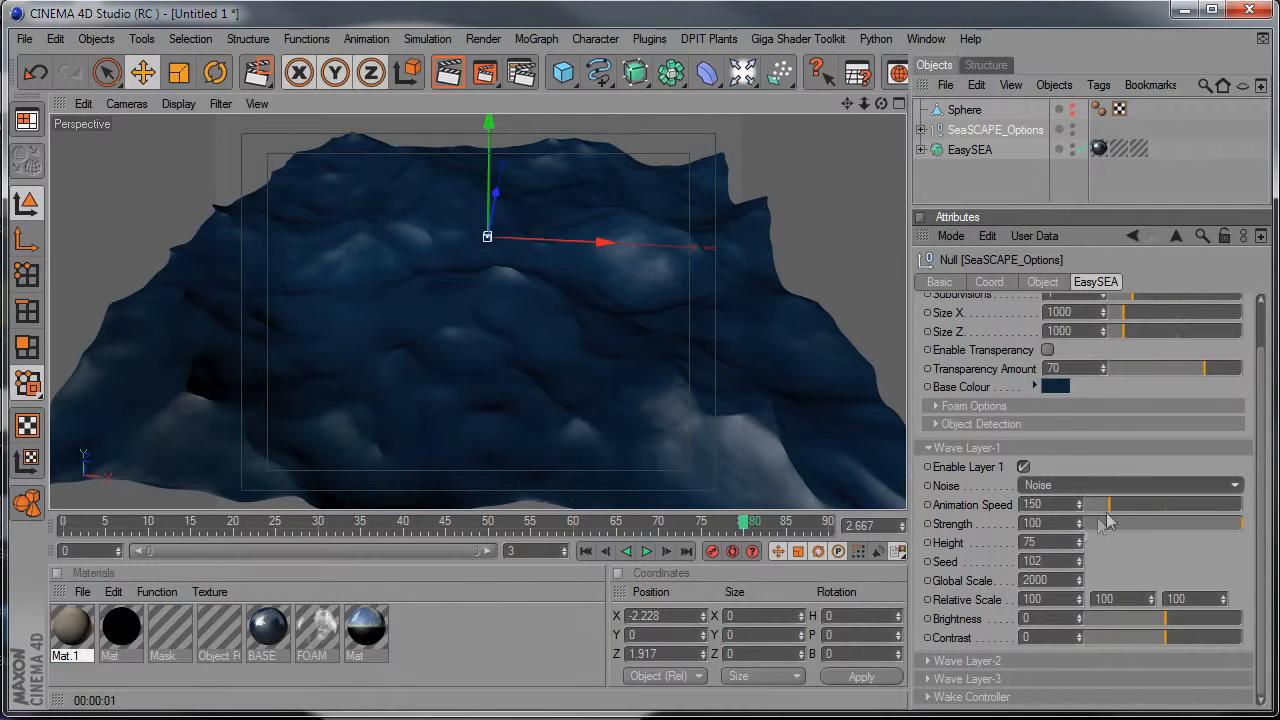
{"action": "mouse_move", "coordinate": [1118, 514]}
{"action": "left_mouse_down"}
{"action": "mouse_move", "coordinate": [1185, 510]}
{"action": "mouse_move", "coordinate": [1113, 513]}
{"action": "left_mouse_up"}
{"action": "left_click", "coordinate": [646, 551]}
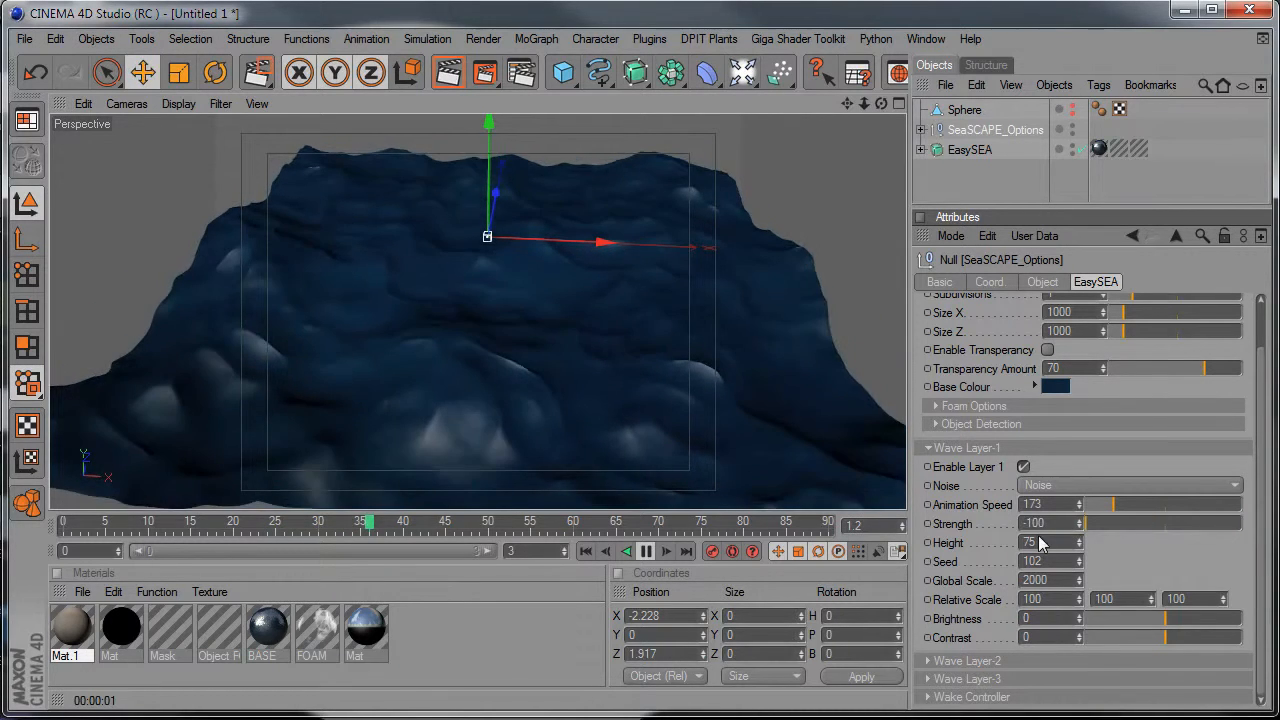
Set Wave Layer-1's height to 94 and try out other global scale and contrast values.
{"action": "mouse_move", "coordinate": [1079, 543]}
{"action": "left_mouse_down"}
{"action": "mouse_move", "coordinate": [1079, 530]}
{"action": "mouse_move", "coordinate": [1079, 549]}
{"action": "left_mouse_up"}
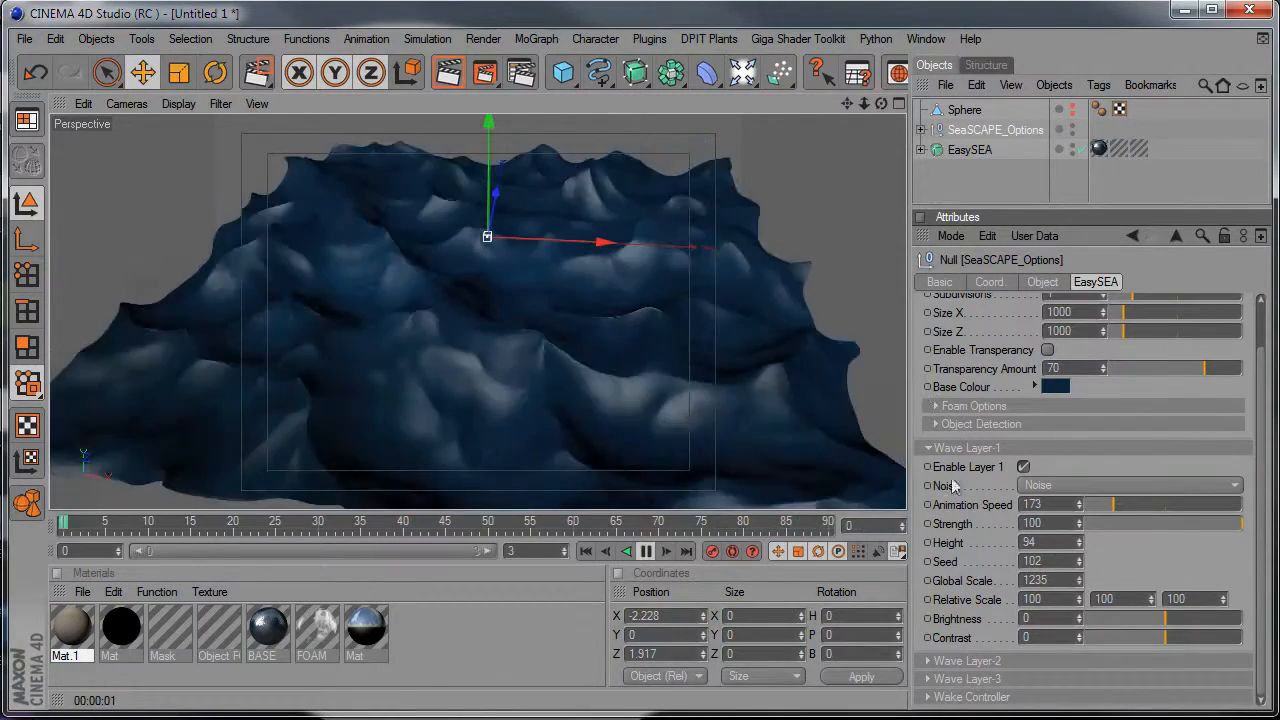
{"action": "key", "text": "ctrl+z"}
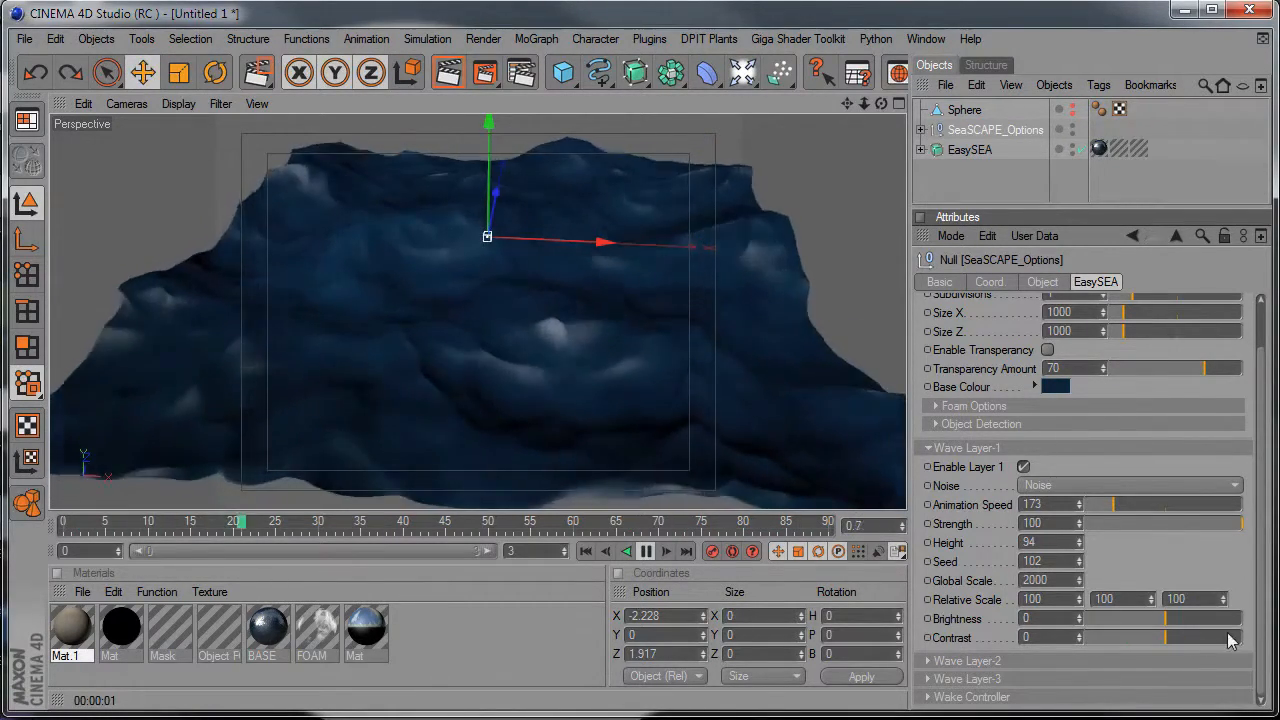
{"action": "left_click_drag", "start_coordinate": [1171, 638], "coordinate": [1185, 646]}
{"action": "left_click", "coordinate": [1165, 637]}
{"action": "left_click", "coordinate": [966, 447]}
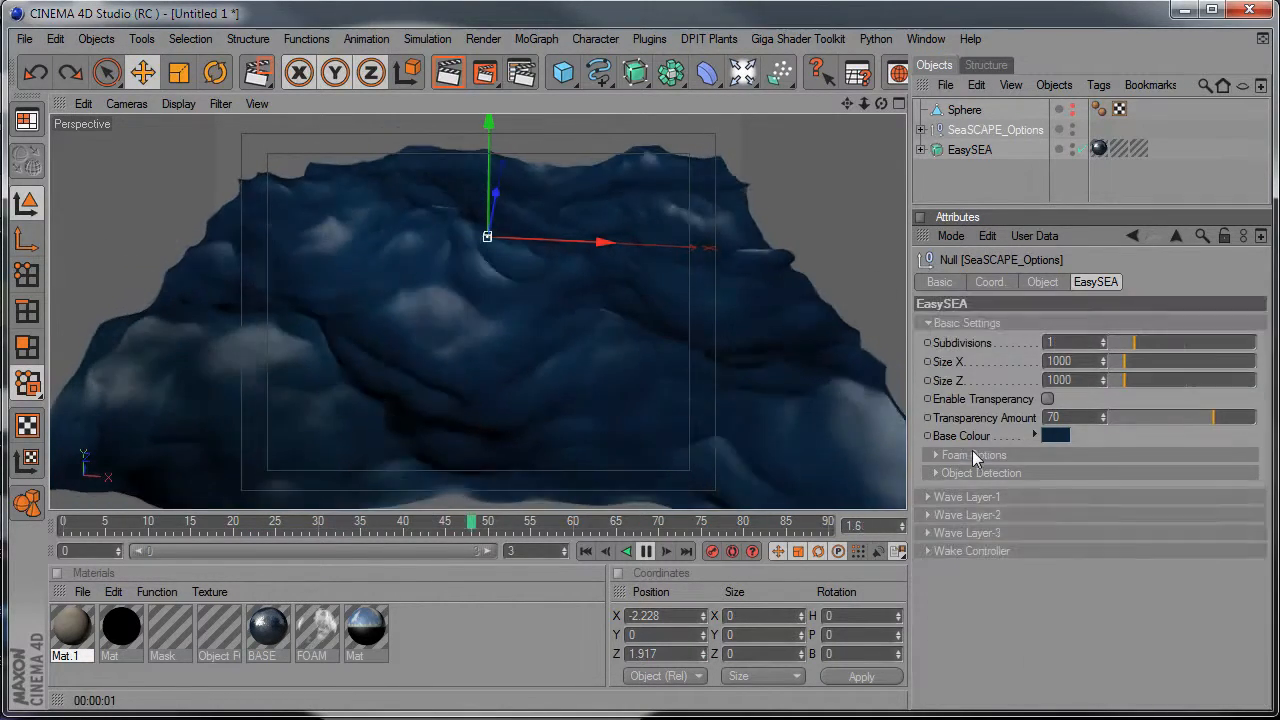
Look over the settings of Wave Layer-2 and Wave Layer-3.
{"action": "left_click", "coordinate": [974, 516]}
{"action": "left_click", "coordinate": [974, 516]}
{"action": "left_click", "coordinate": [985, 533]}
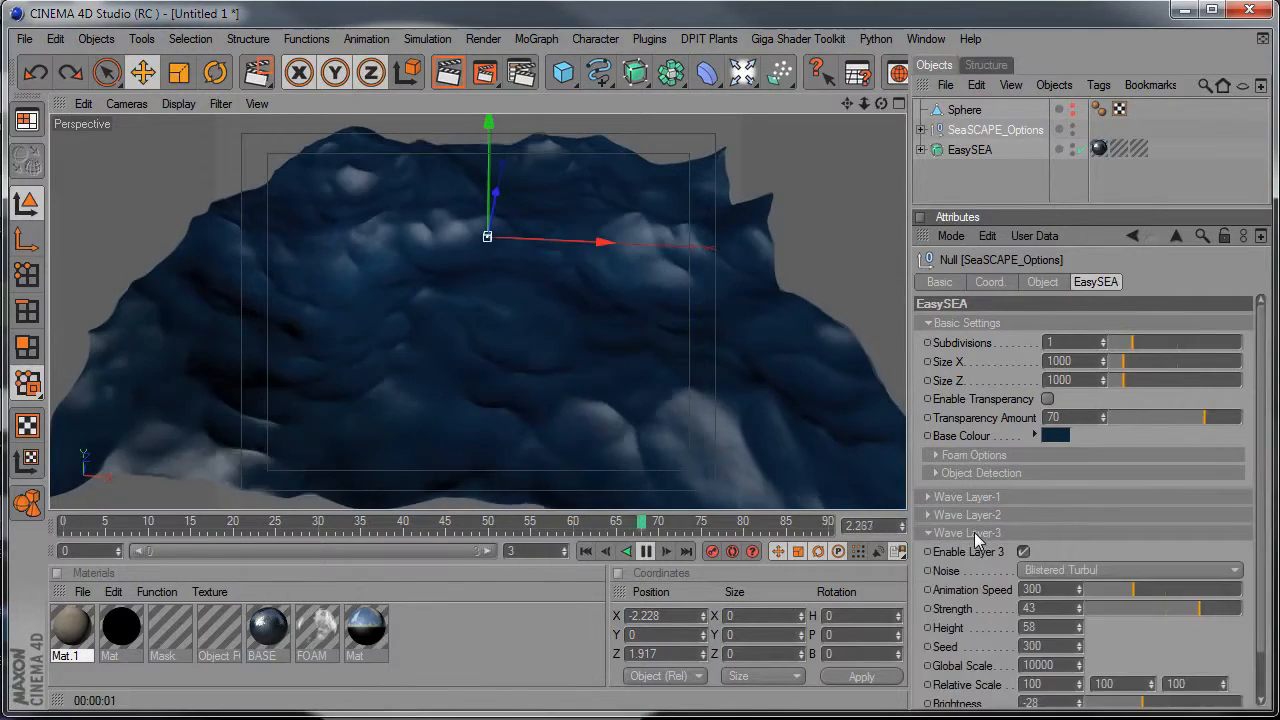
{"action": "left_click", "coordinate": [990, 533]}
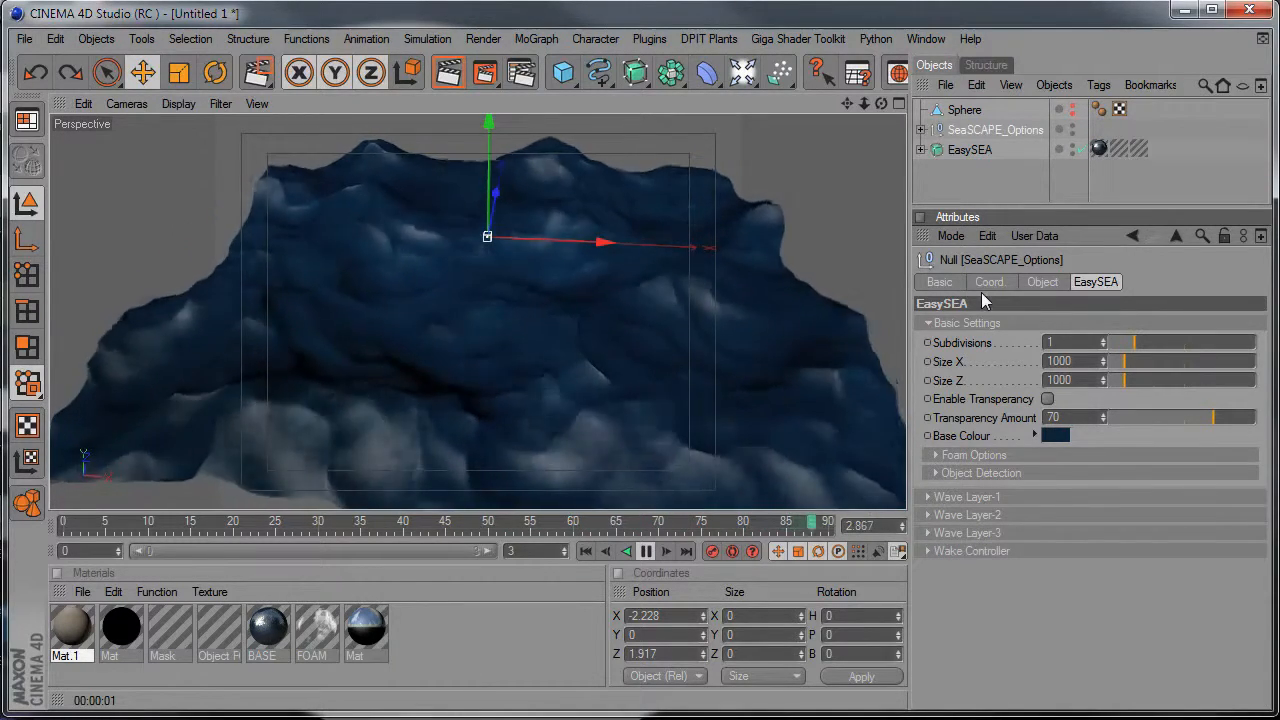
Stop the playback, unhide the sphere and link it as the Wake Controller's source.
{"action": "left_click", "coordinate": [975, 551]}
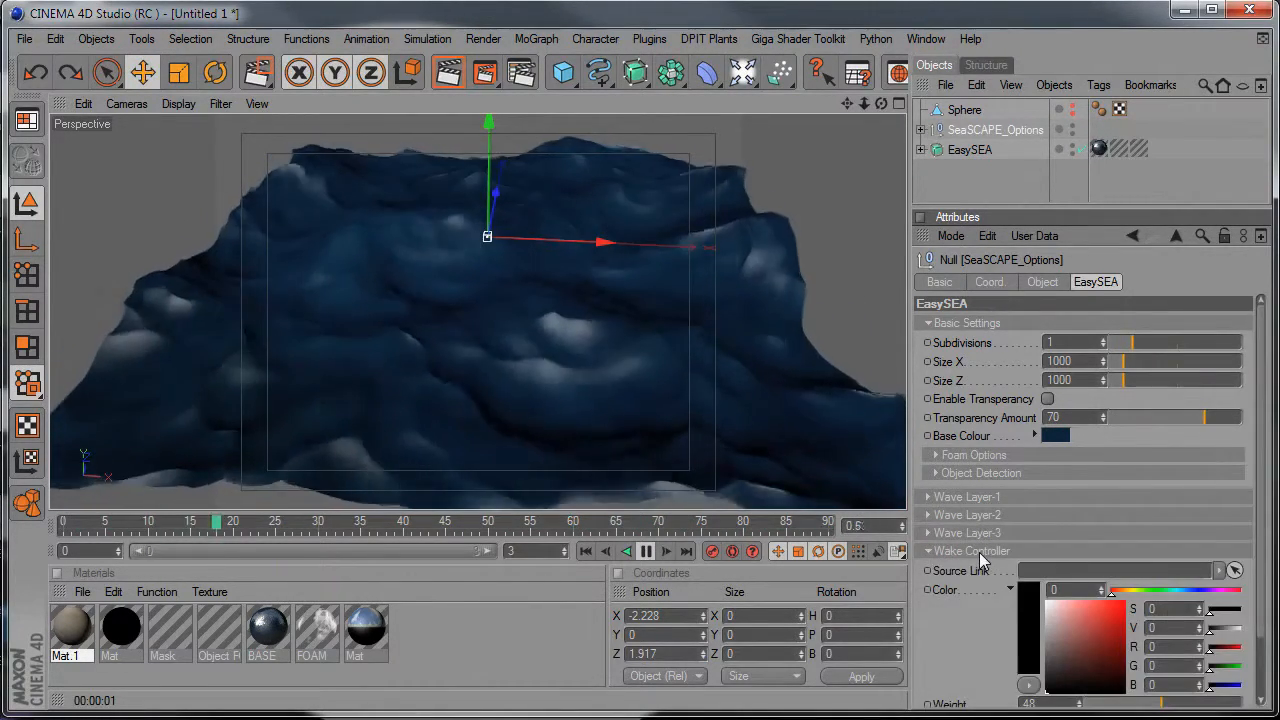
{"action": "left_click", "coordinate": [1011, 589]}
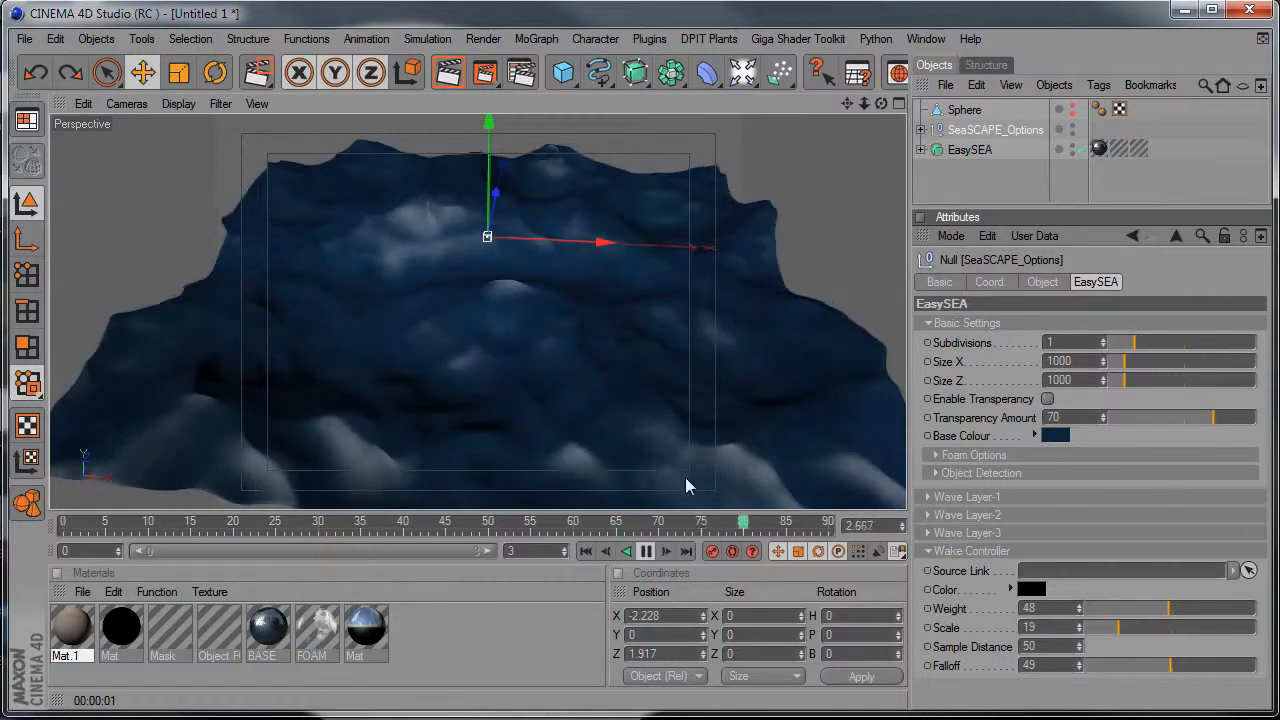
{"action": "left_click", "coordinate": [646, 551]}
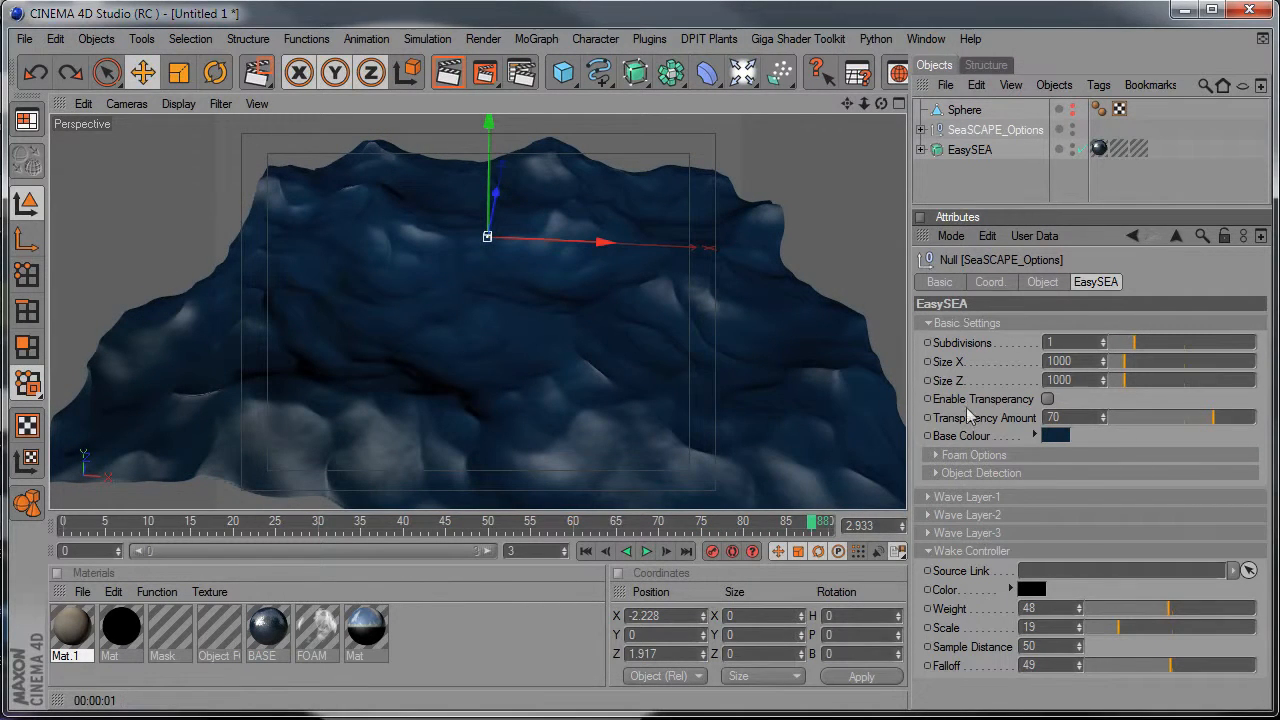
{"action": "left_click", "coordinate": [1073, 107]}
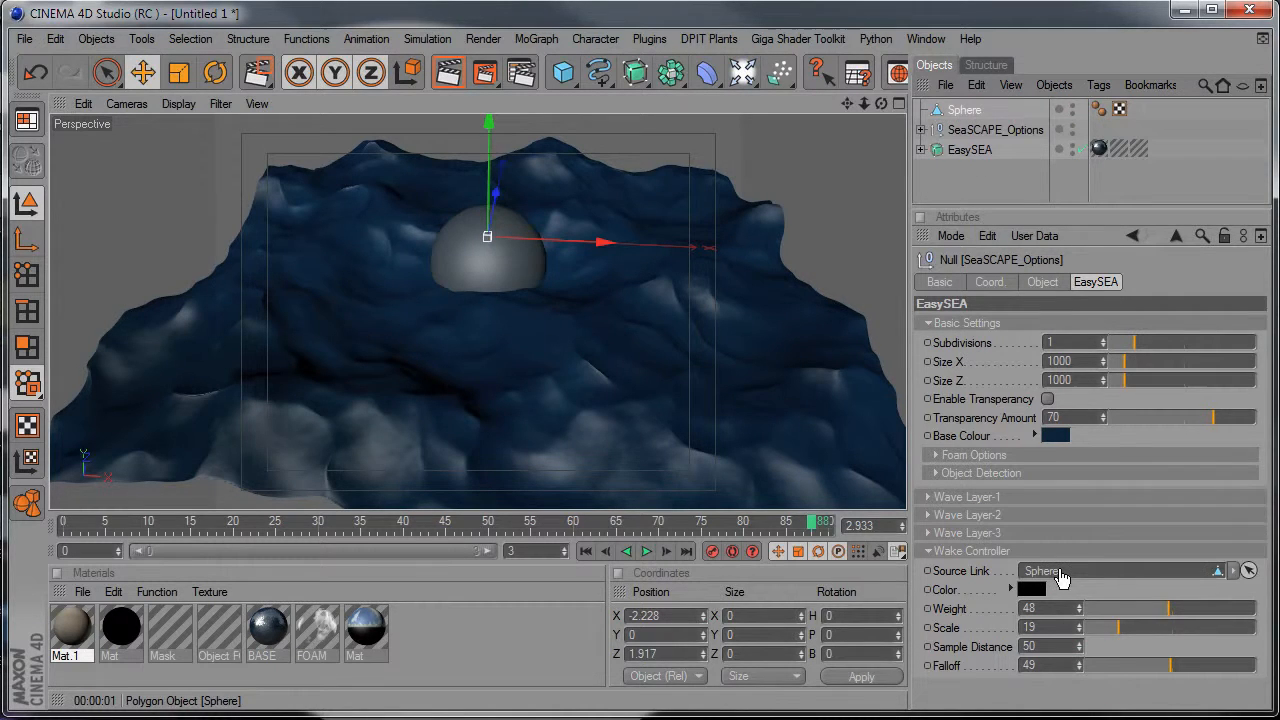
Set the Wake Controller's weight to 50 and try out its scale while viewing the sphere's waterline up close.
{"action": "left_click_drag", "start_coordinate": [451, 368], "coordinate": [405, 410], "text": "alt"}
{"action": "right_click_drag", "start_coordinate": [451, 368], "coordinate": [530, 368], "text": "alt"}
{"action": "middle_click_drag", "start_coordinate": [471, 375], "coordinate": [391, 595], "text": "alt"}
{"action": "left_click_drag", "start_coordinate": [471, 375], "coordinate": [666, 451], "text": "alt"}
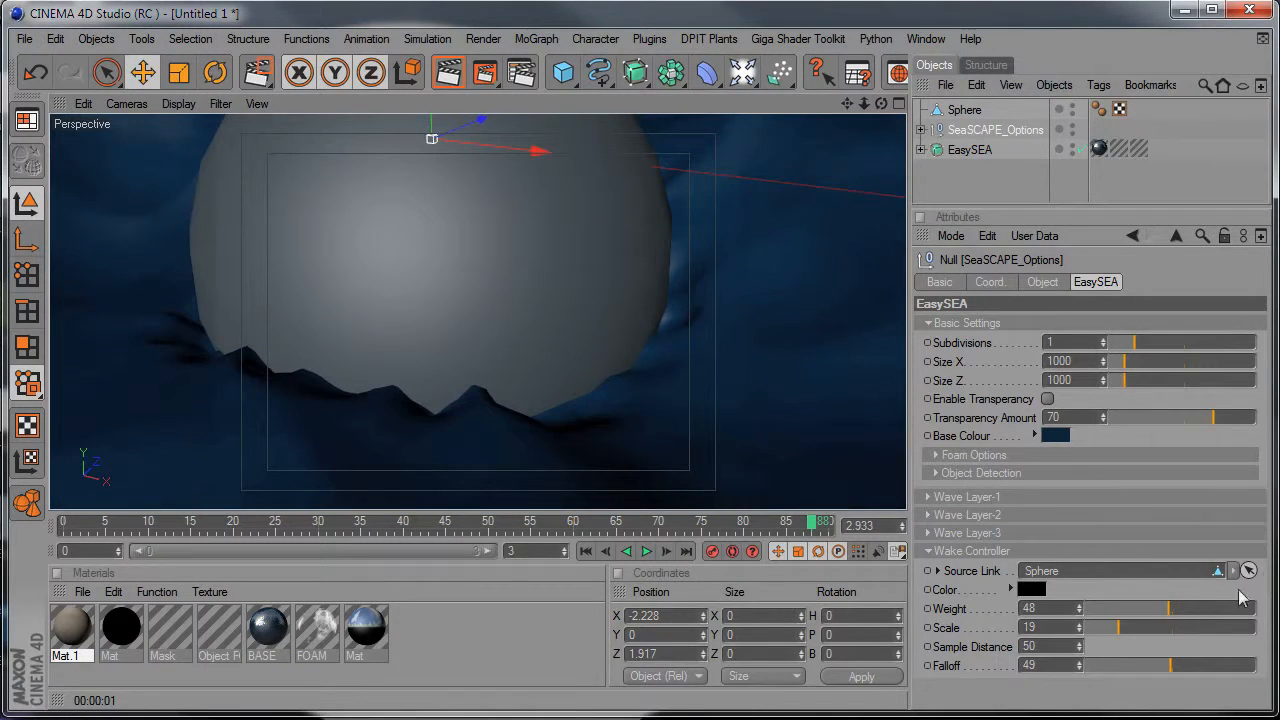
{"action": "mouse_move", "coordinate": [1168, 608]}
{"action": "left_mouse_down"}
{"action": "mouse_move", "coordinate": [1238, 610]}
{"action": "mouse_move", "coordinate": [1149, 603]}
{"action": "left_mouse_up"}
{"action": "right_click_drag", "start_coordinate": [640, 381], "coordinate": [611, 360], "text": "alt"}
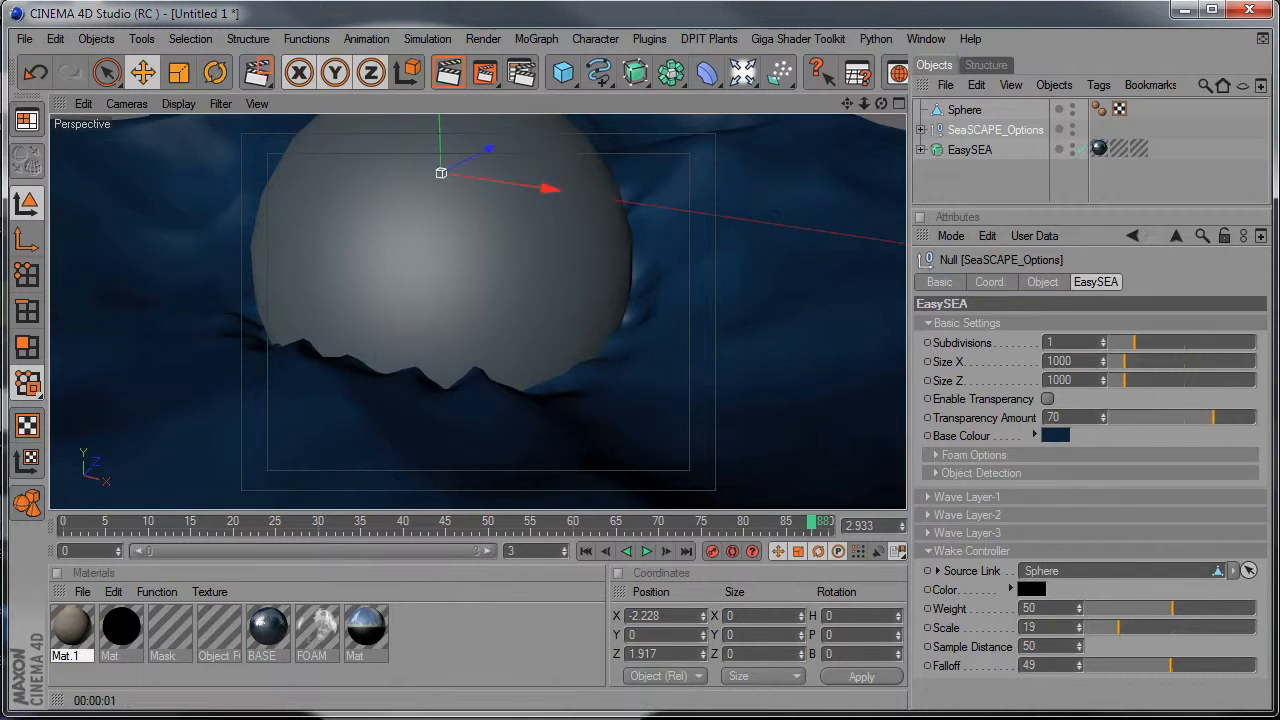
{"action": "mouse_move", "coordinate": [1127, 637]}
{"action": "left_mouse_down"}
{"action": "mouse_move", "coordinate": [1231, 634]}
{"action": "mouse_move", "coordinate": [1083, 640]}
{"action": "mouse_move", "coordinate": [1123, 628]}
{"action": "left_mouse_up"}
{"action": "left_click_drag", "start_coordinate": [640, 360], "coordinate": [558, 388], "text": "alt"}
Try moving the options null and the sphere through the water, undoing each move.
{"action": "left_click_drag", "start_coordinate": [495, 157], "coordinate": [522, 149]}
{"action": "key", "text": "ctrl+z"}
{"action": "left_click", "coordinate": [964, 110]}
{"action": "mouse_move", "coordinate": [517, 320]}
{"action": "left_mouse_down"}
{"action": "mouse_move", "coordinate": [571, 343]}
{"action": "mouse_move", "coordinate": [677, 429]}
{"action": "mouse_move", "coordinate": [509, 300]}
{"action": "left_mouse_up"}
{"action": "key", "text": "ctrl+z"}
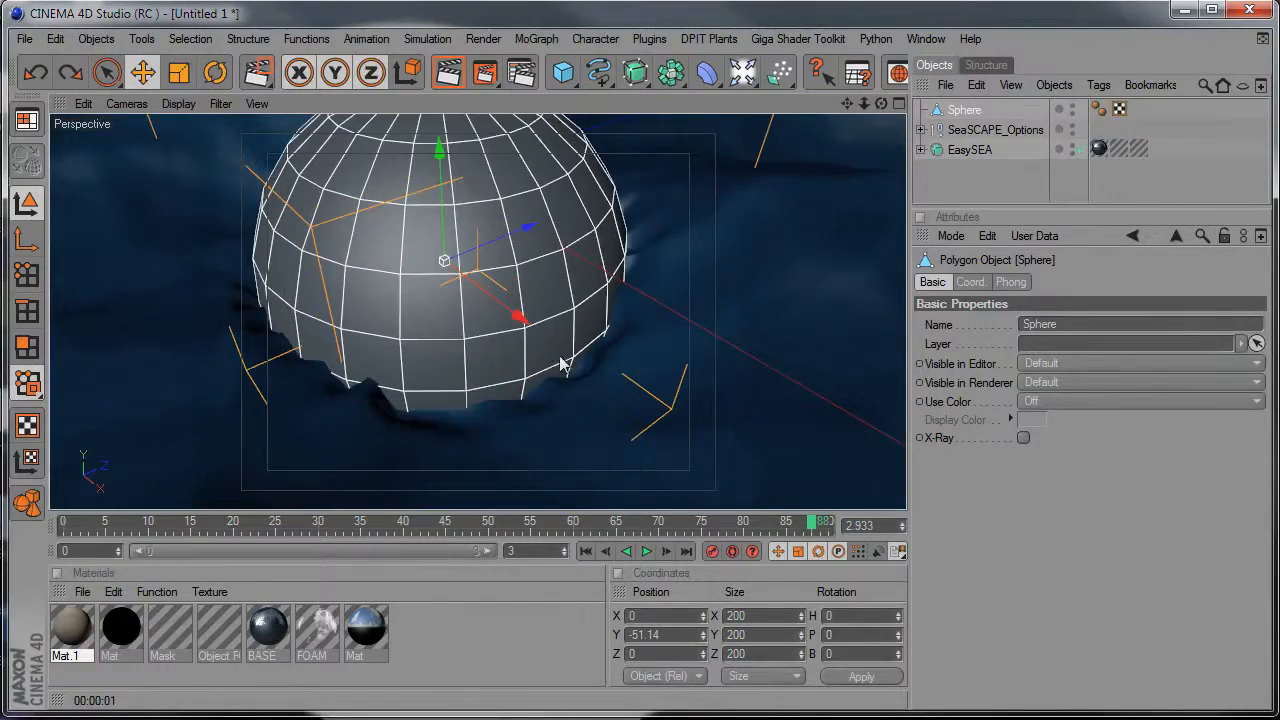
Set the sphere's Use Color to Automatic and give it an orange display colour with hue 32.
{"action": "scroll", "coordinate": [714, 402], "scroll_direction": "down", "scroll_amount": 8}
{"action": "left_click_drag", "start_coordinate": [714, 402], "coordinate": [758, 381], "text": "alt"}
{"action": "middle_click_drag", "start_coordinate": [738, 432], "coordinate": [738, 397], "text": "alt"}
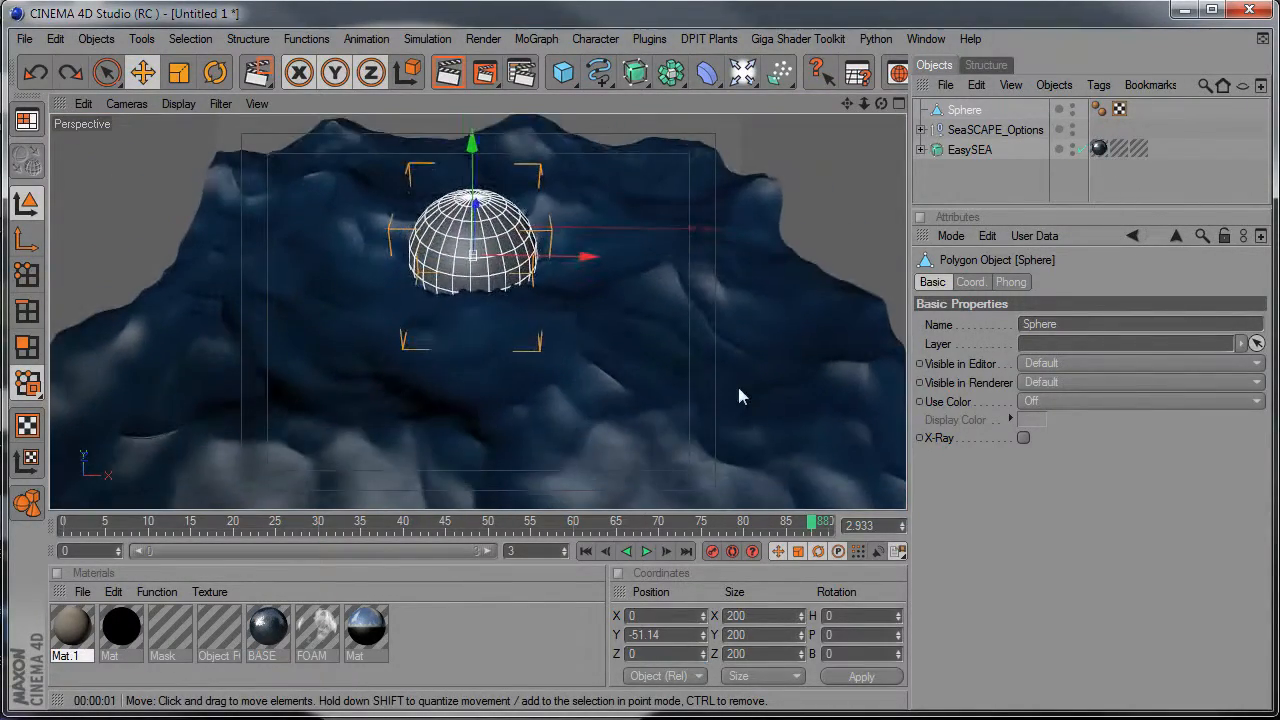
{"action": "left_click", "coordinate": [950, 112]}
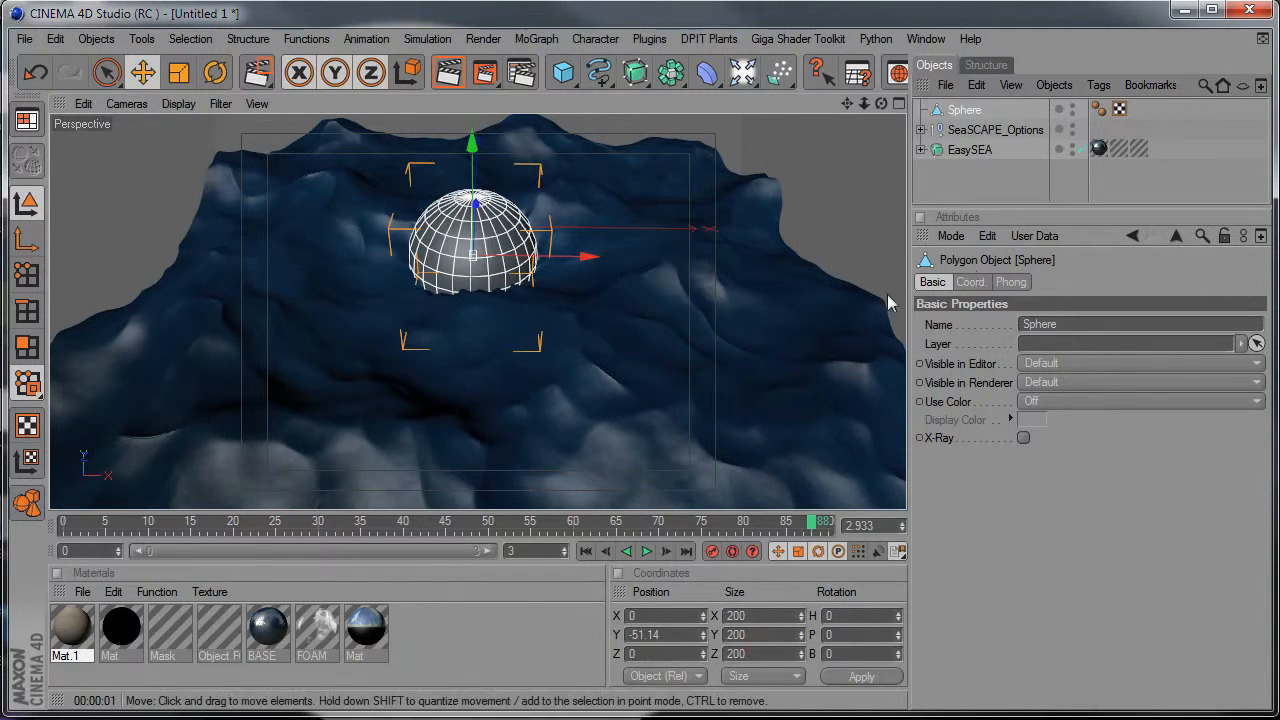
{"action": "left_click", "coordinate": [1050, 401]}
{"action": "left_click", "coordinate": [1045, 442]}
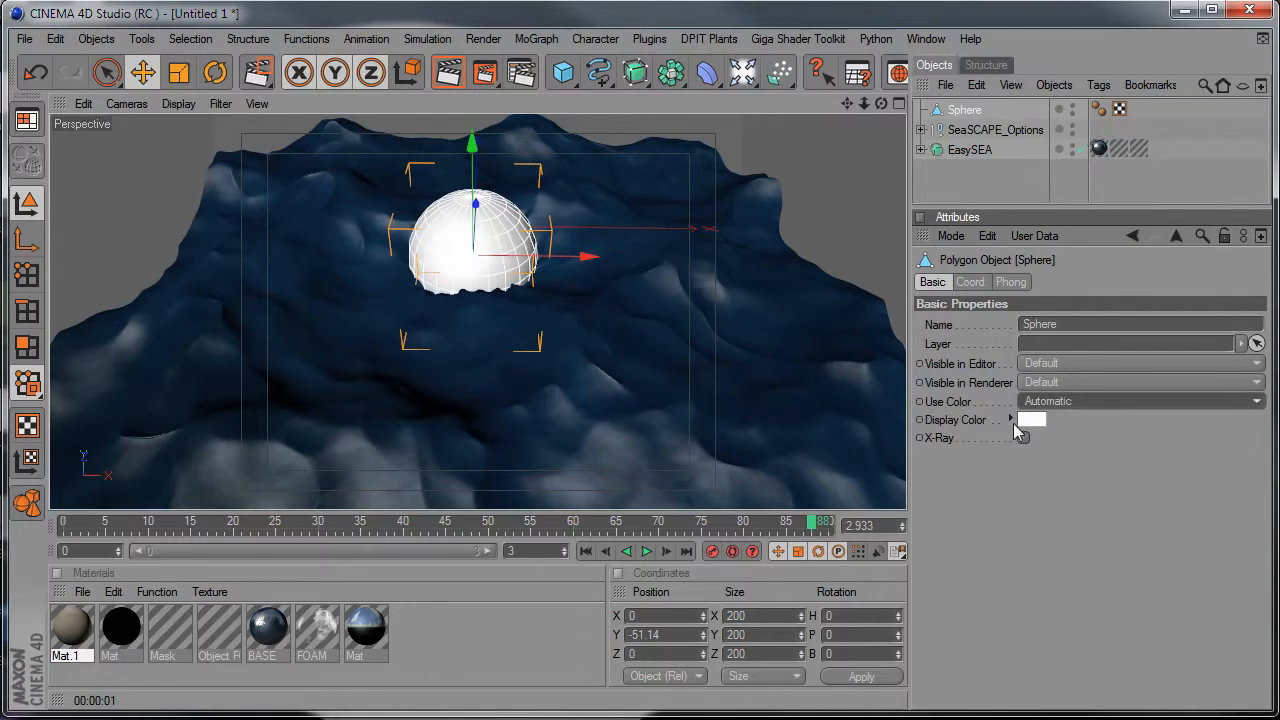
{"action": "left_click", "coordinate": [1010, 419]}
{"action": "left_click", "coordinate": [1124, 420]}
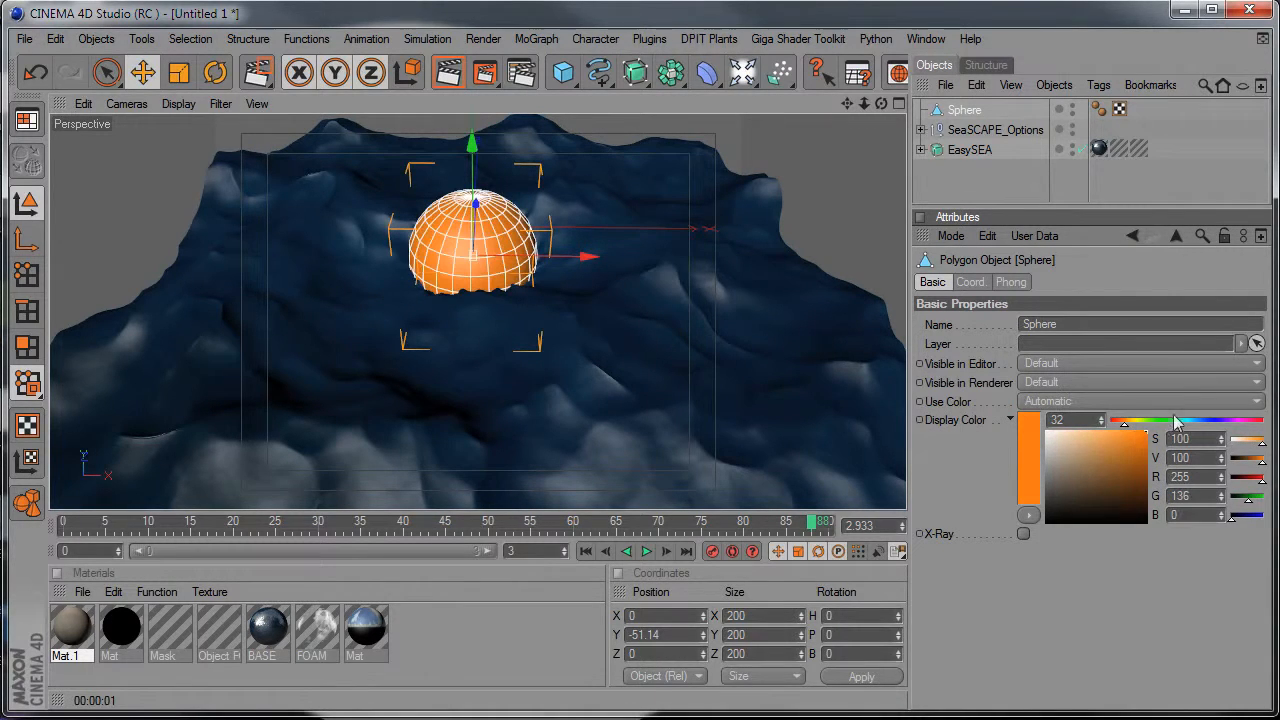
{"action": "left_click", "coordinate": [1047, 402]}
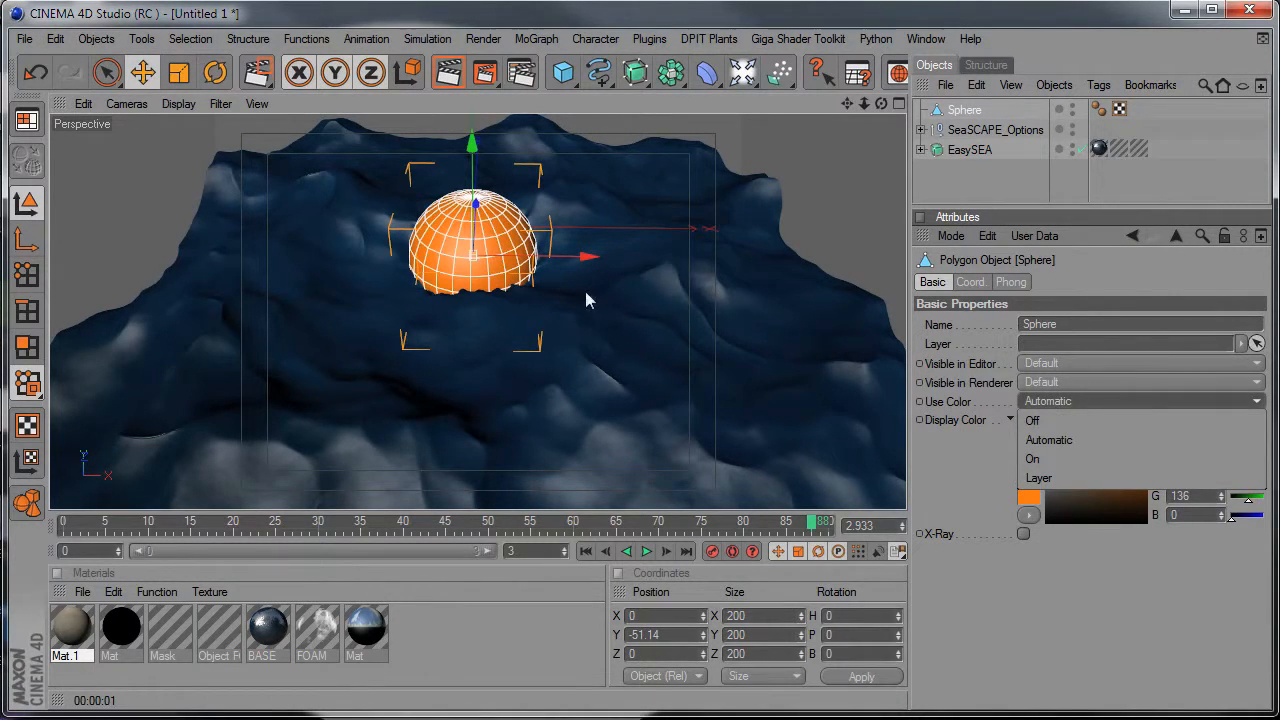
{"action": "left_click", "coordinate": [555, 336]}
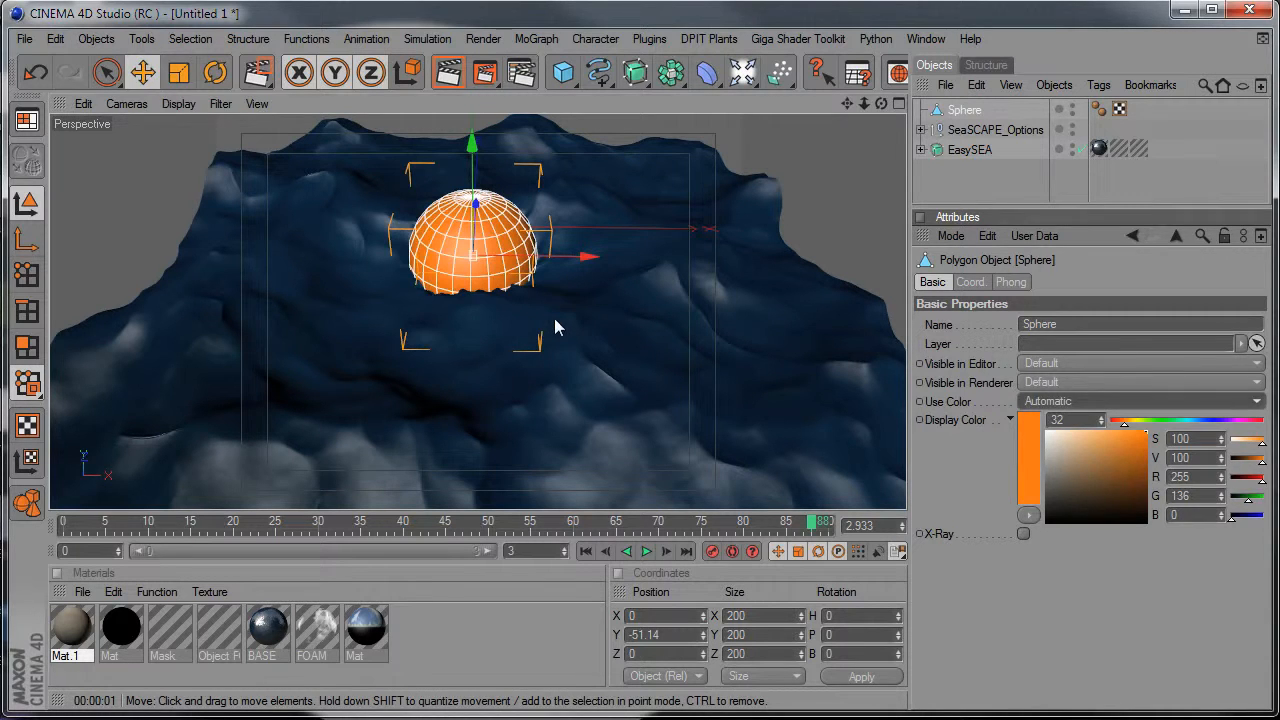
Scale the sphere down uniformly to a size of about 123, then deselect it.
{"action": "key", "text": "t"}
{"action": "left_click_drag", "start_coordinate": [588, 256], "coordinate": [577, 293]}
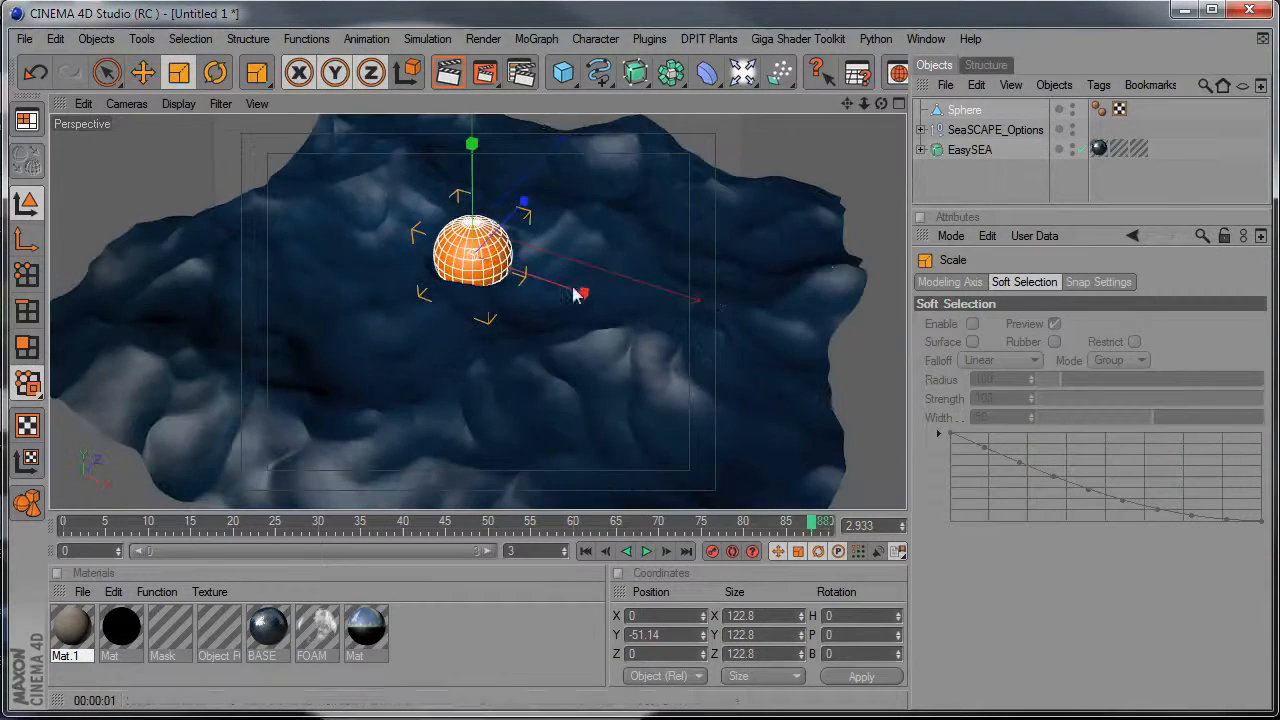
{"action": "left_click", "coordinate": [967, 175]}
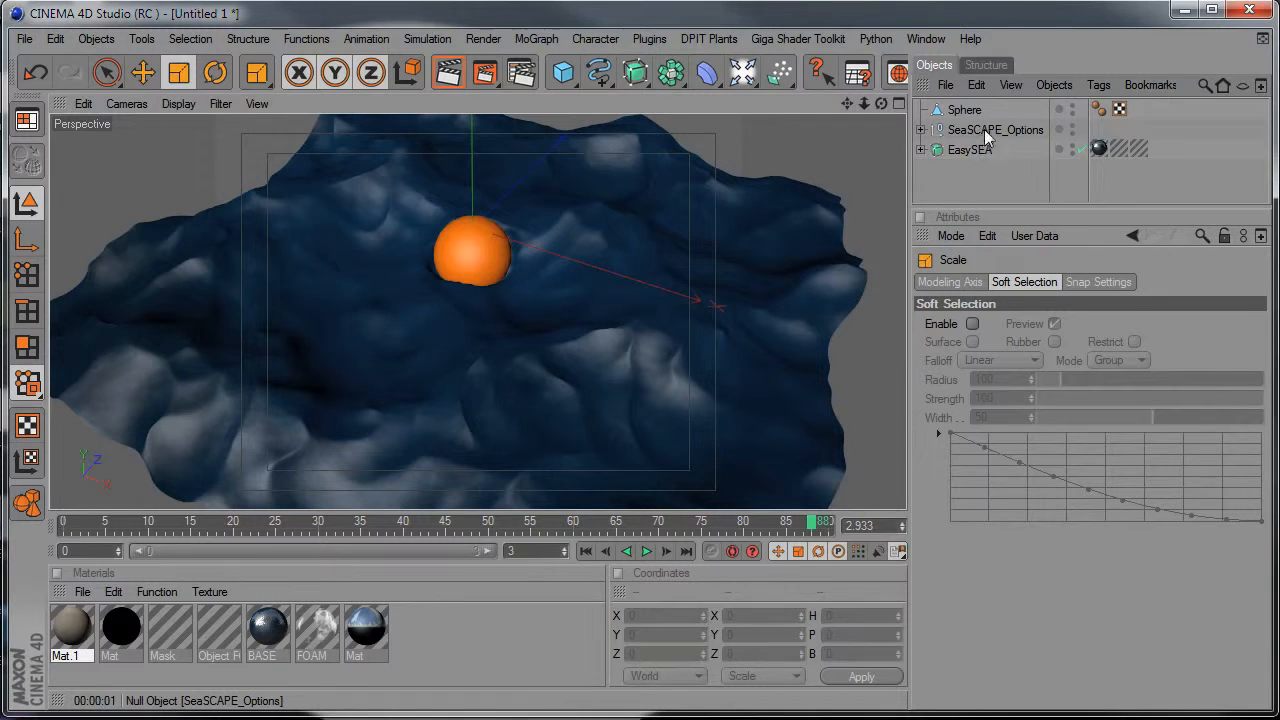
Enable transparency for the ocean in the SeaSCAPE_Options basic settings.
{"action": "left_click", "coordinate": [984, 130]}
{"action": "left_click", "coordinate": [1049, 399]}
{"action": "right_click_drag", "start_coordinate": [517, 354], "coordinate": [410, 354], "text": "alt"}
{"action": "right_click_drag", "start_coordinate": [600, 373], "coordinate": [572, 373], "text": "alt"}
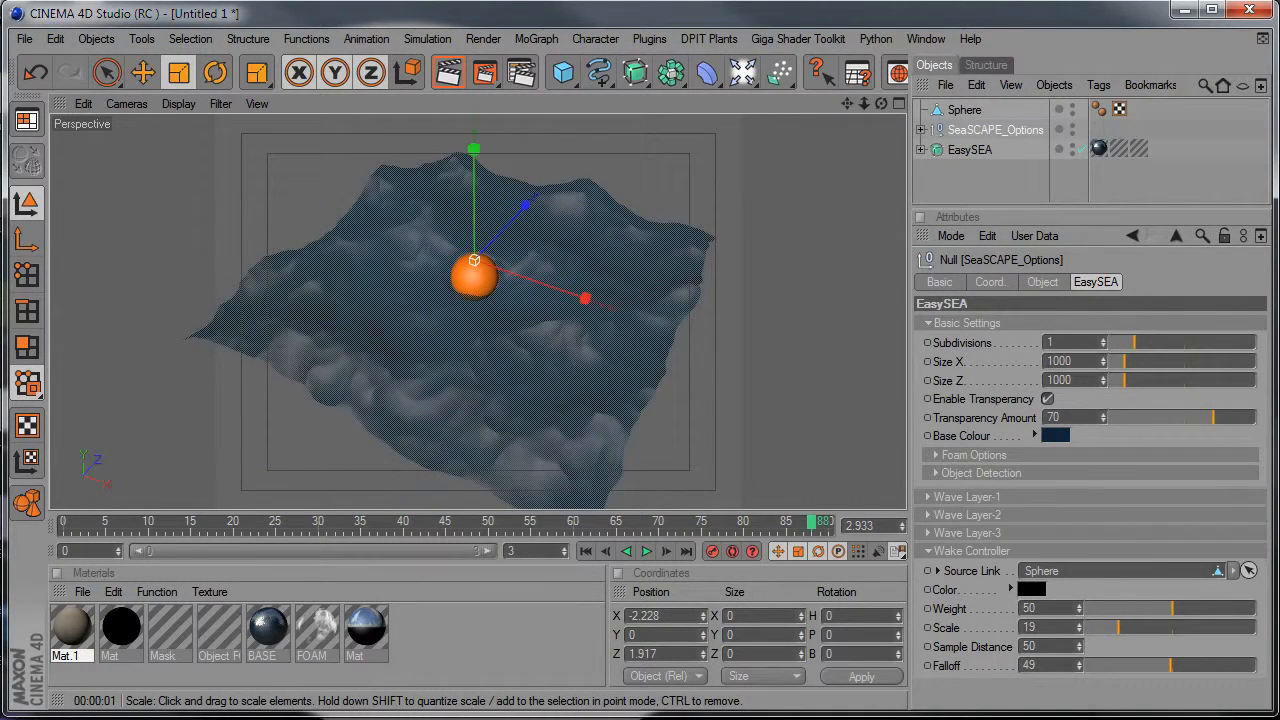
Add a plane beneath the sea at about Y -256, scale it to about 1586 and apply the black Mat material.
{"action": "left_click_drag", "start_coordinate": [563, 72], "coordinate": [737, 166]}
{"action": "key", "text": "e"}
{"action": "left_click_drag", "start_coordinate": [469, 149], "coordinate": [469, 220]}
{"action": "key", "text": "t"}
{"action": "left_click_drag", "start_coordinate": [455, 403], "coordinate": [713, 403]}
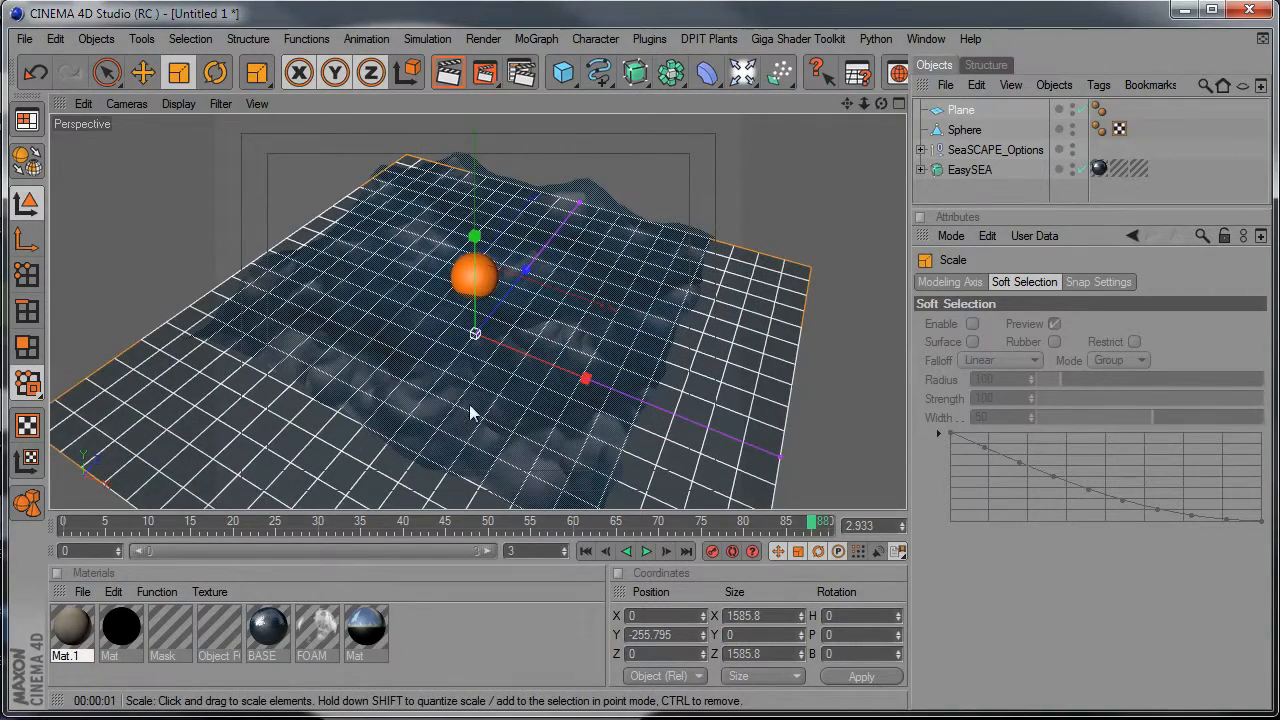
{"action": "left_click_drag", "start_coordinate": [121, 628], "coordinate": [234, 438]}
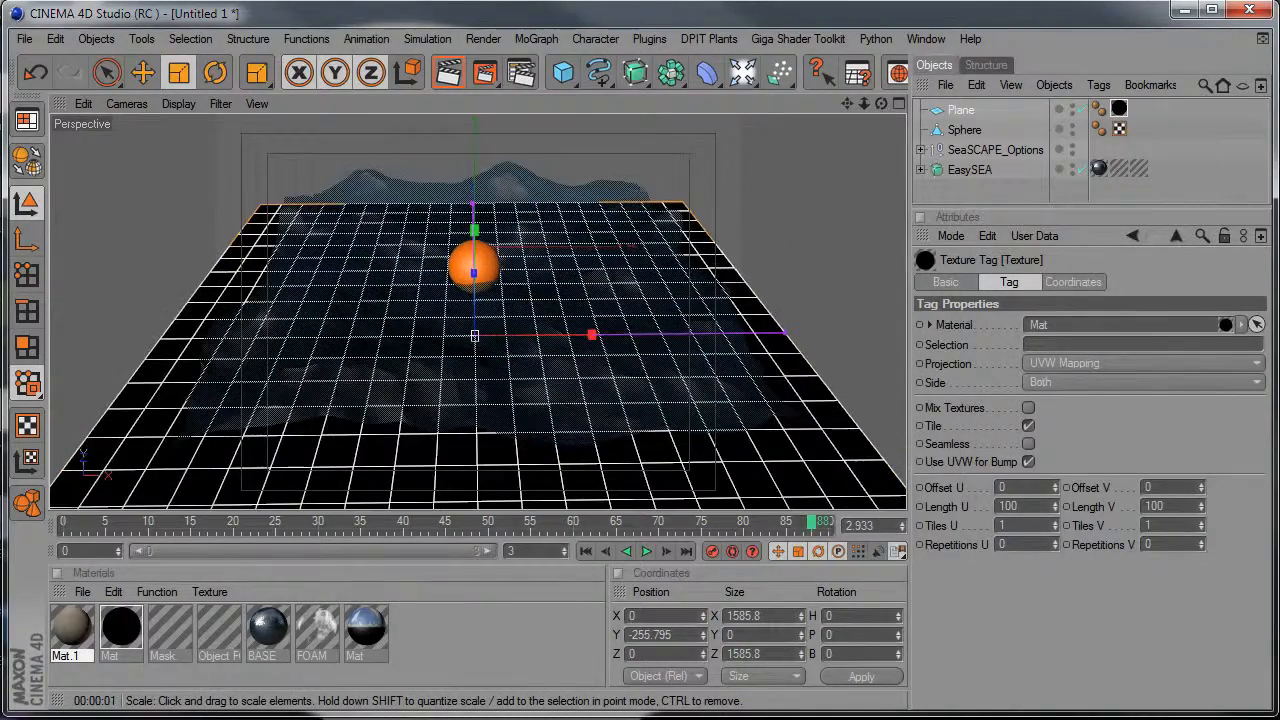
Add a Sun light and a Sky object, and apply the blue horizon Mat material to the sky.
{"action": "left_click_drag", "start_coordinate": [757, 86], "coordinate": [839, 251]}
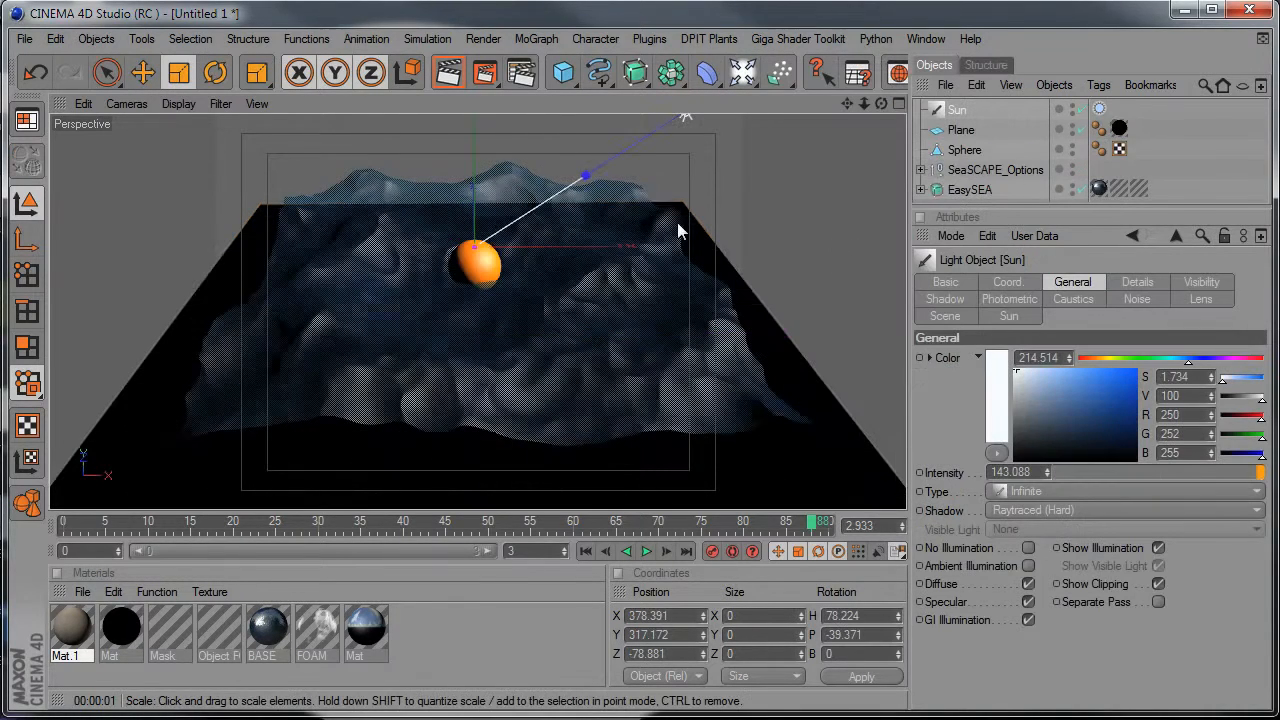
{"action": "left_click_drag", "start_coordinate": [742, 72], "coordinate": [812, 262]}
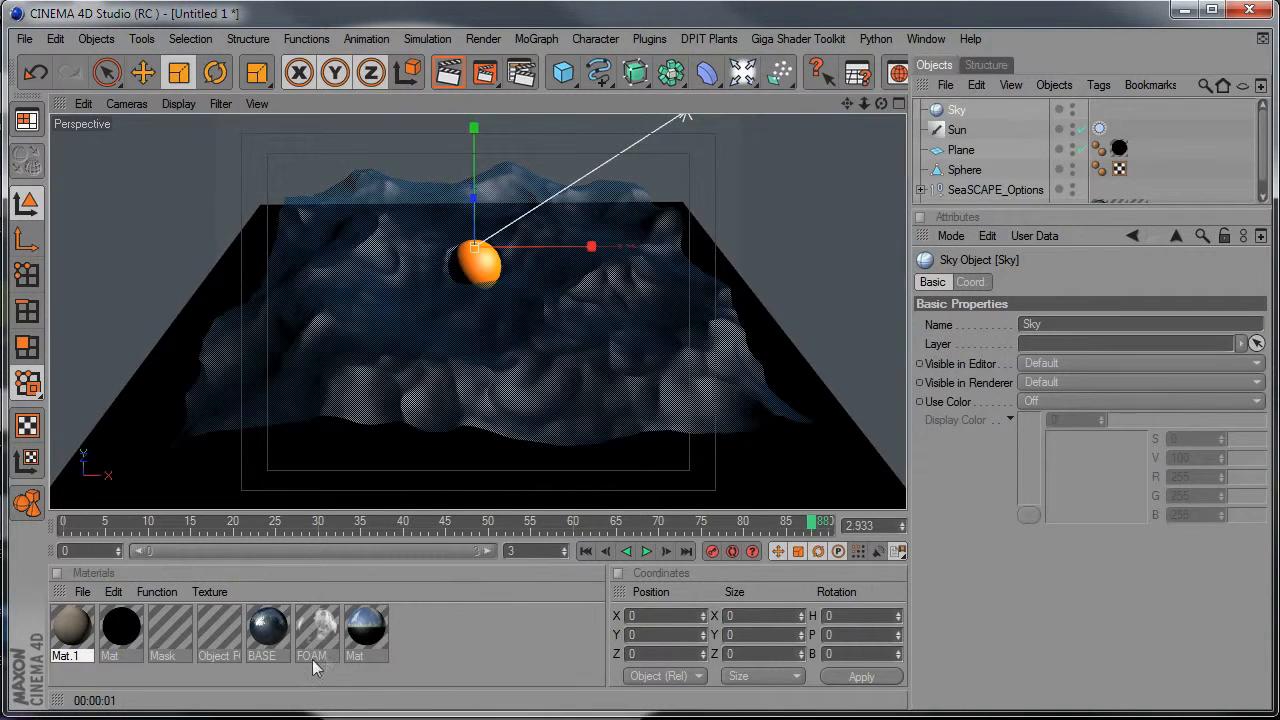
{"action": "left_click_drag", "start_coordinate": [363, 630], "coordinate": [843, 135]}
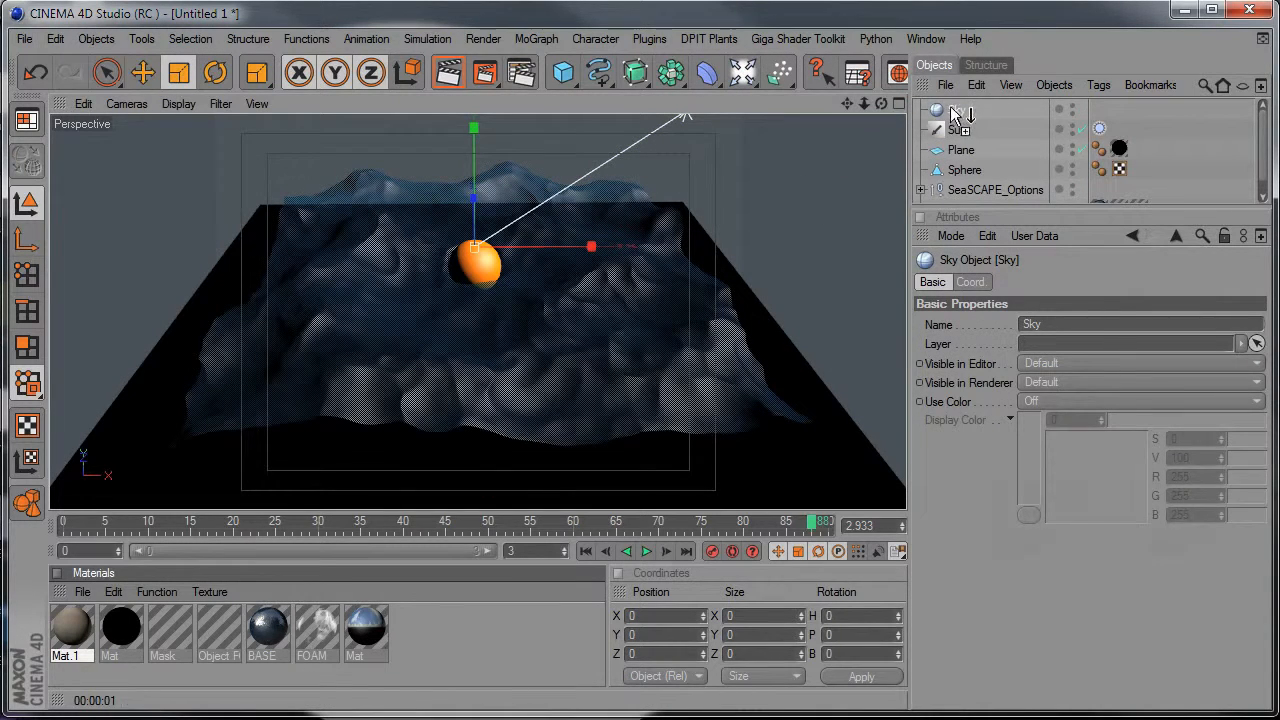
{"action": "left_click_drag", "start_coordinate": [955, 113], "coordinate": [955, 110]}
Frame the sphere and the sea from a raised front view and render that region in the viewport.
{"action": "left_click_drag", "start_coordinate": [478, 350], "coordinate": [474, 268], "text": "alt"}
{"action": "left_click_drag", "start_coordinate": [590, 230], "coordinate": [590, 240], "text": "alt"}
{"action": "right_click_drag", "start_coordinate": [605, 203], "coordinate": [515, 195], "text": "alt"}
{"action": "left_click_drag", "start_coordinate": [613, 211], "coordinate": [613, 240], "text": "alt"}
{"action": "middle_click_drag", "start_coordinate": [600, 230], "coordinate": [600, 168], "text": "alt"}
{"action": "right_click_drag", "start_coordinate": [600, 230], "coordinate": [740, 230], "text": "alt"}
{"action": "middle_click_drag", "start_coordinate": [600, 300], "coordinate": [600, 201], "text": "alt"}
{"action": "left_click_drag", "start_coordinate": [600, 230], "coordinate": [600, 270], "text": "alt"}
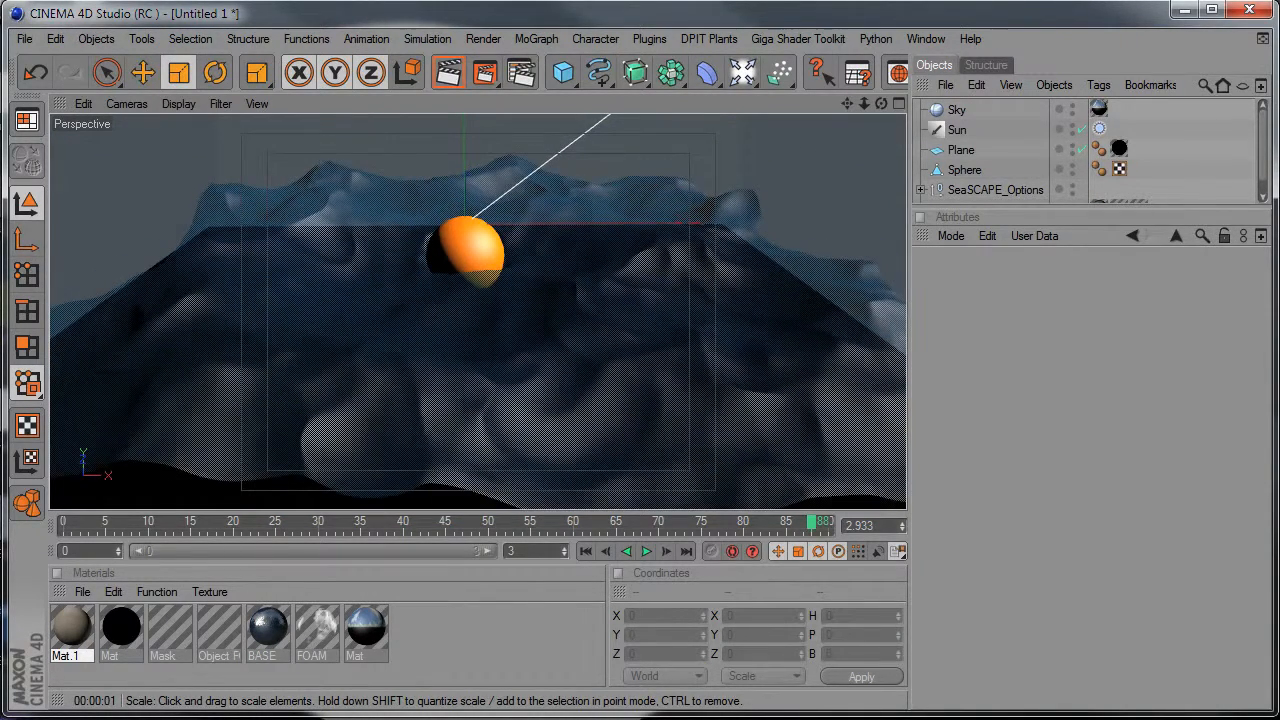
{"action": "left_click_drag", "start_coordinate": [591, 380], "coordinate": [591, 398], "text": "alt"}
{"action": "right_click_drag", "start_coordinate": [591, 380], "coordinate": [606, 380], "text": "alt"}
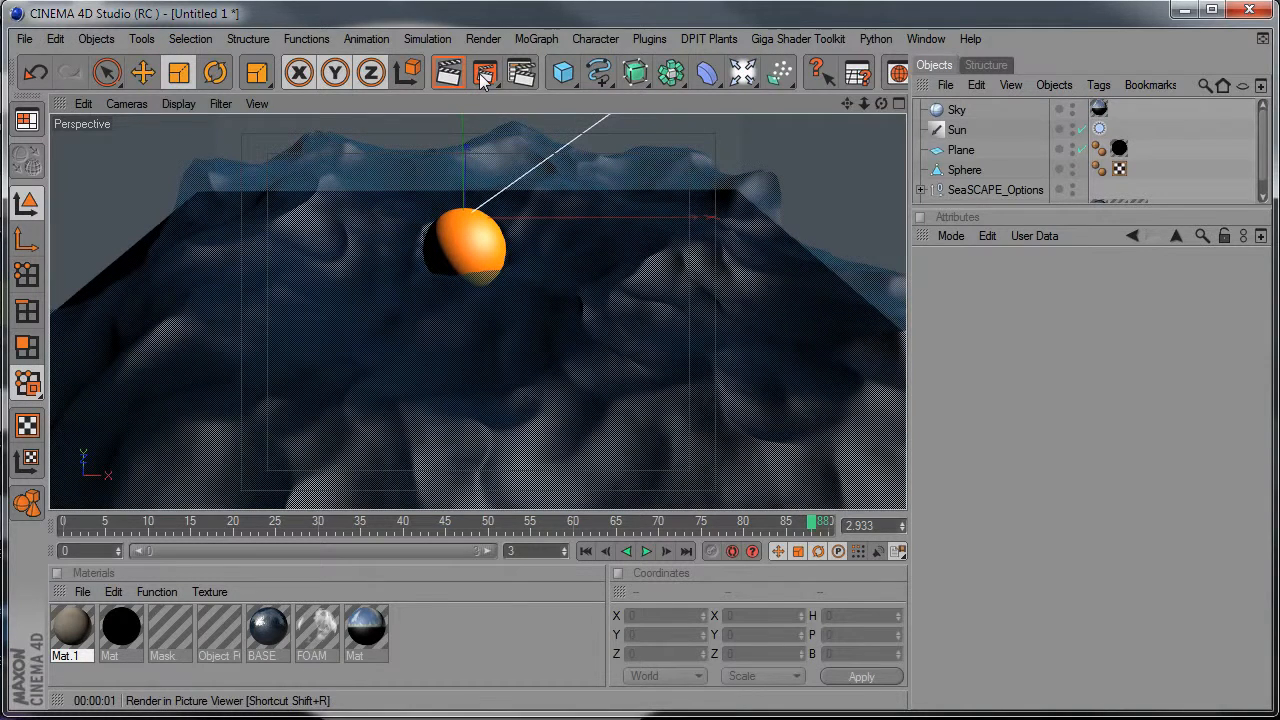
{"action": "left_click_drag", "start_coordinate": [234, 126], "coordinate": [703, 589]}
{"action": "left_click_drag", "start_coordinate": [710, 487], "coordinate": [713, 487]}
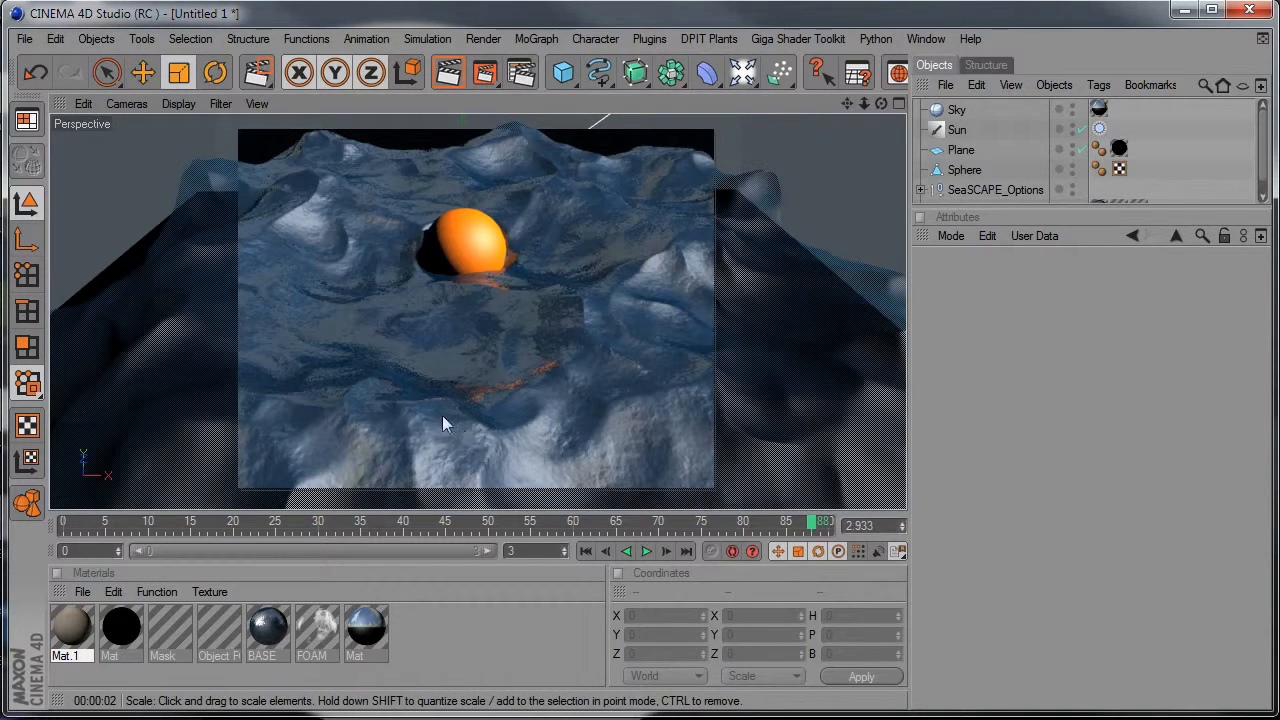
{"action": "scroll", "coordinate": [777, 281], "scroll_direction": "down", "scroll_amount": 3}
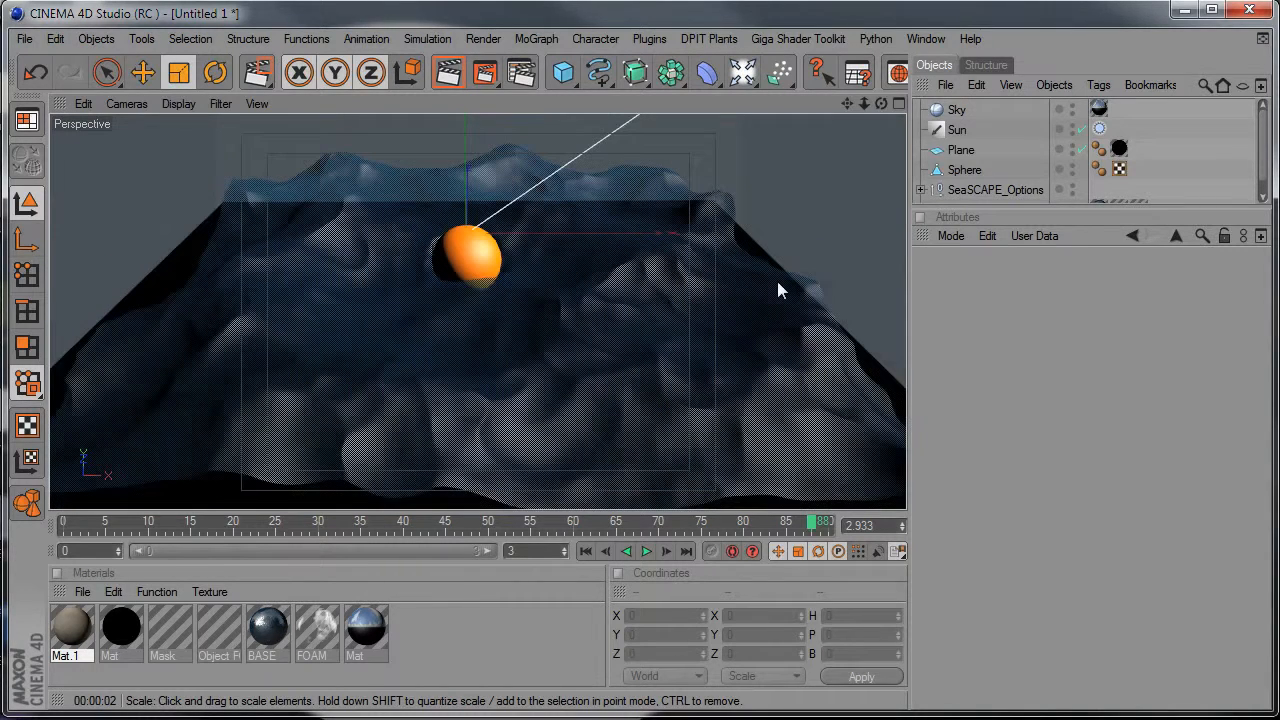
Replace the Sky object with a sphere about 12063 in radius and apply the blue horizon Mat material to it.
{"action": "left_click", "coordinate": [966, 110]}
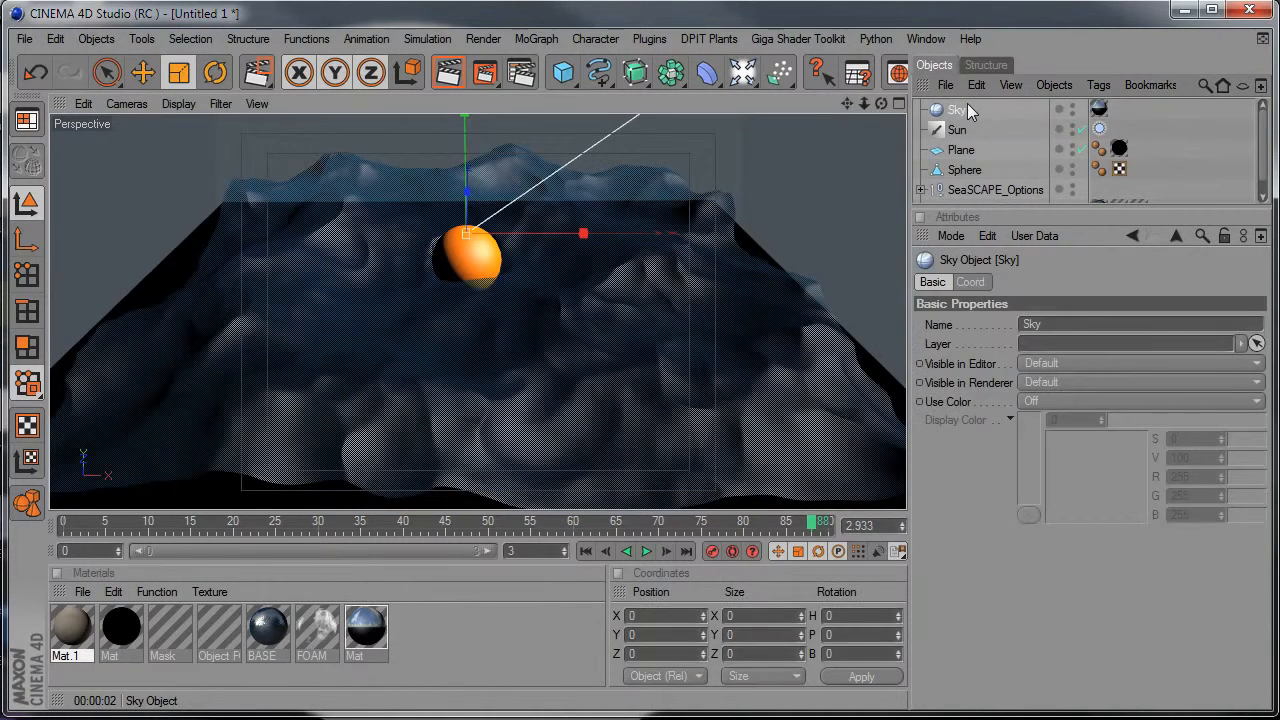
{"action": "key", "text": "Delete"}
{"action": "left_click_drag", "start_coordinate": [565, 72], "coordinate": [740, 92]}
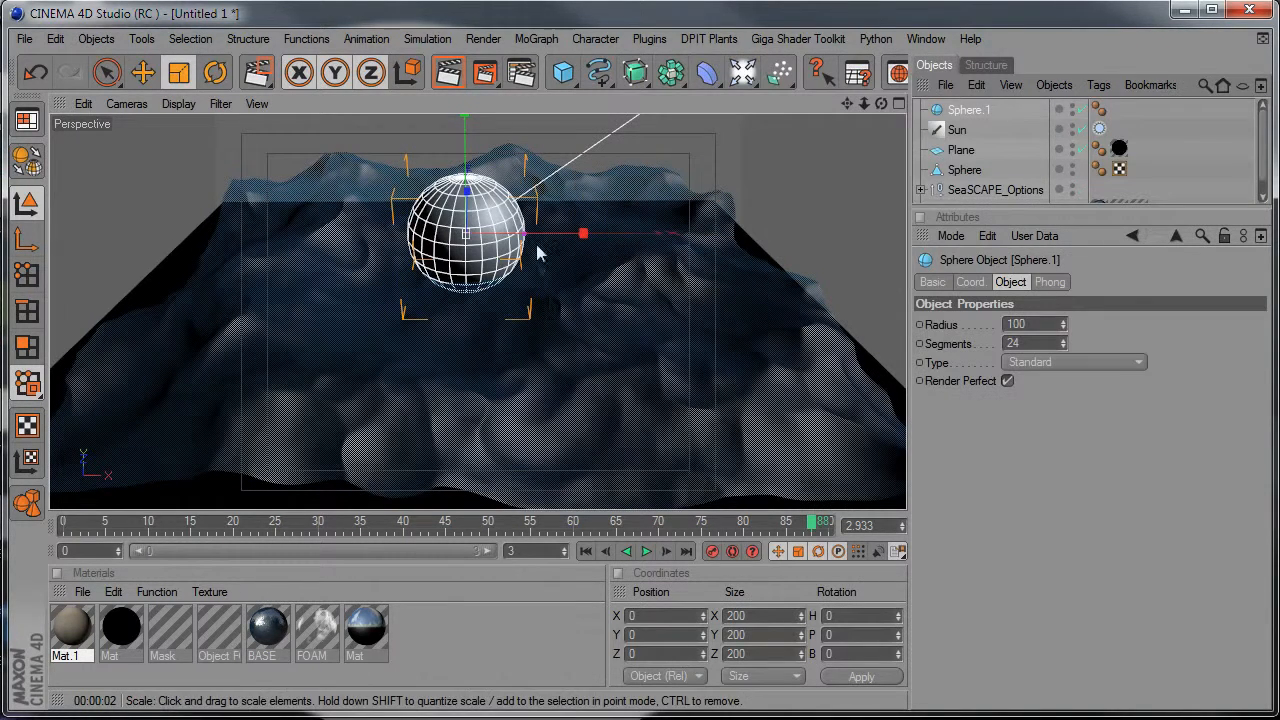
{"action": "left_click_drag", "start_coordinate": [524, 235], "coordinate": [1279, 232]}
{"action": "left_click_drag", "start_coordinate": [364, 638], "coordinate": [1073, 27]}
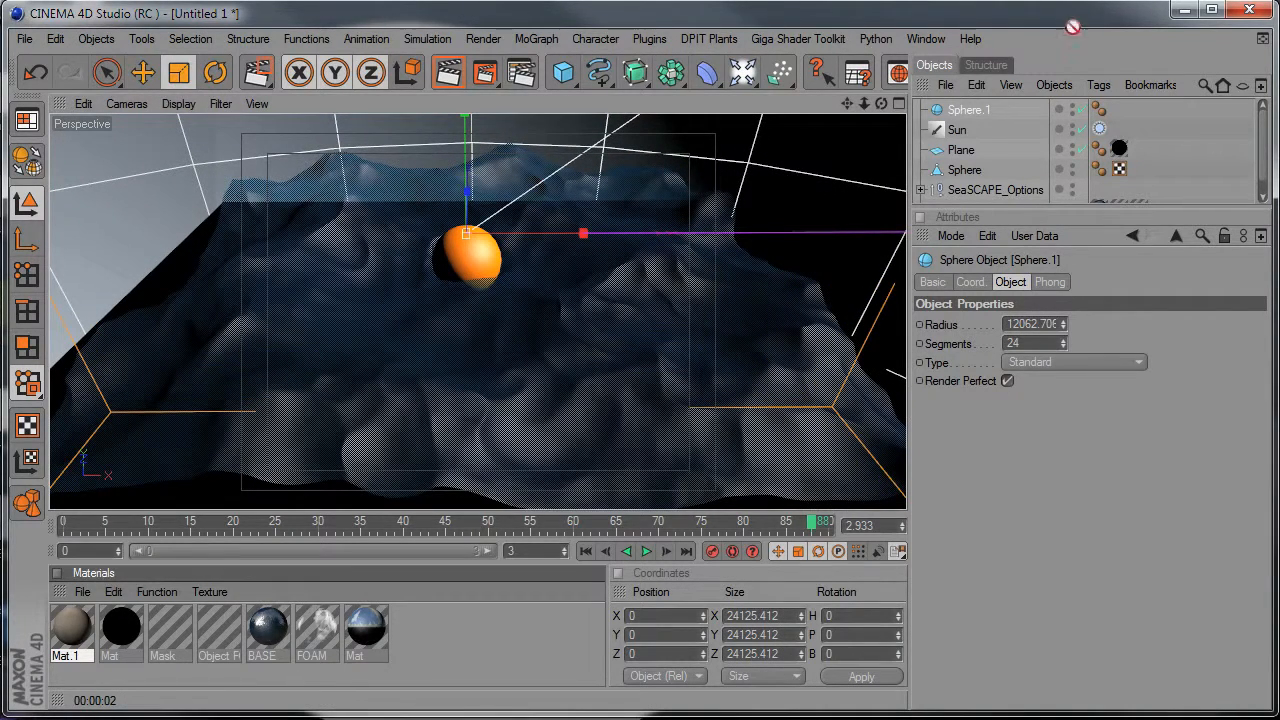
{"action": "left_click_drag", "start_coordinate": [975, 115], "coordinate": [972, 113]}
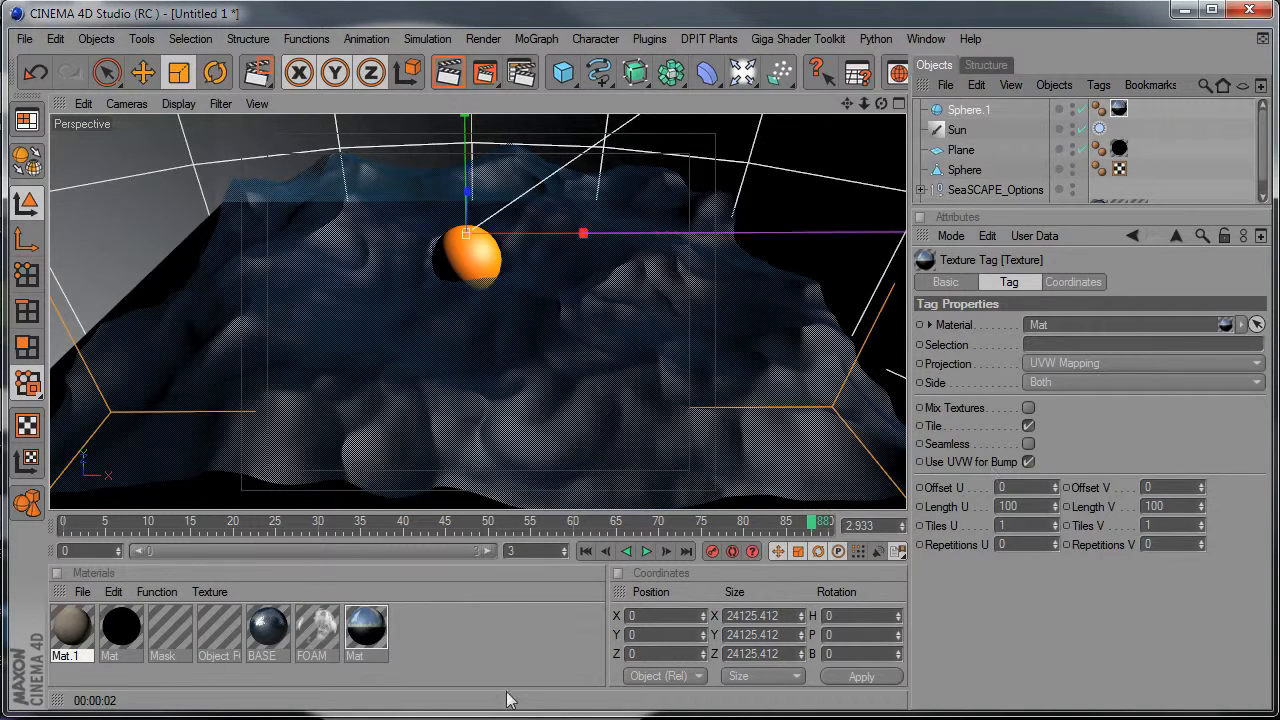
Leave only the Color channel enabled in the horizon Mat material and exclude the large sphere, Sphere.1, from the Sun light.
{"action": "left_click", "coordinate": [366, 628]}
{"action": "left_click", "coordinate": [987, 593]}
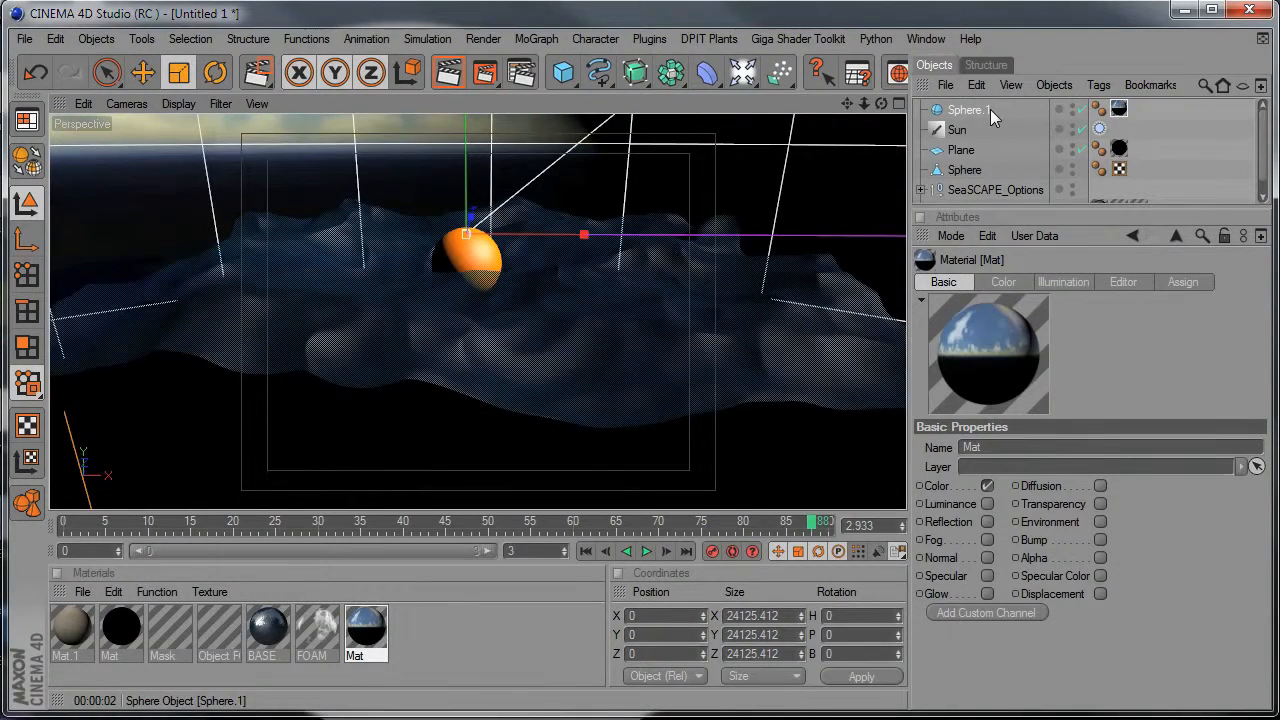
{"action": "left_click", "coordinate": [957, 130]}
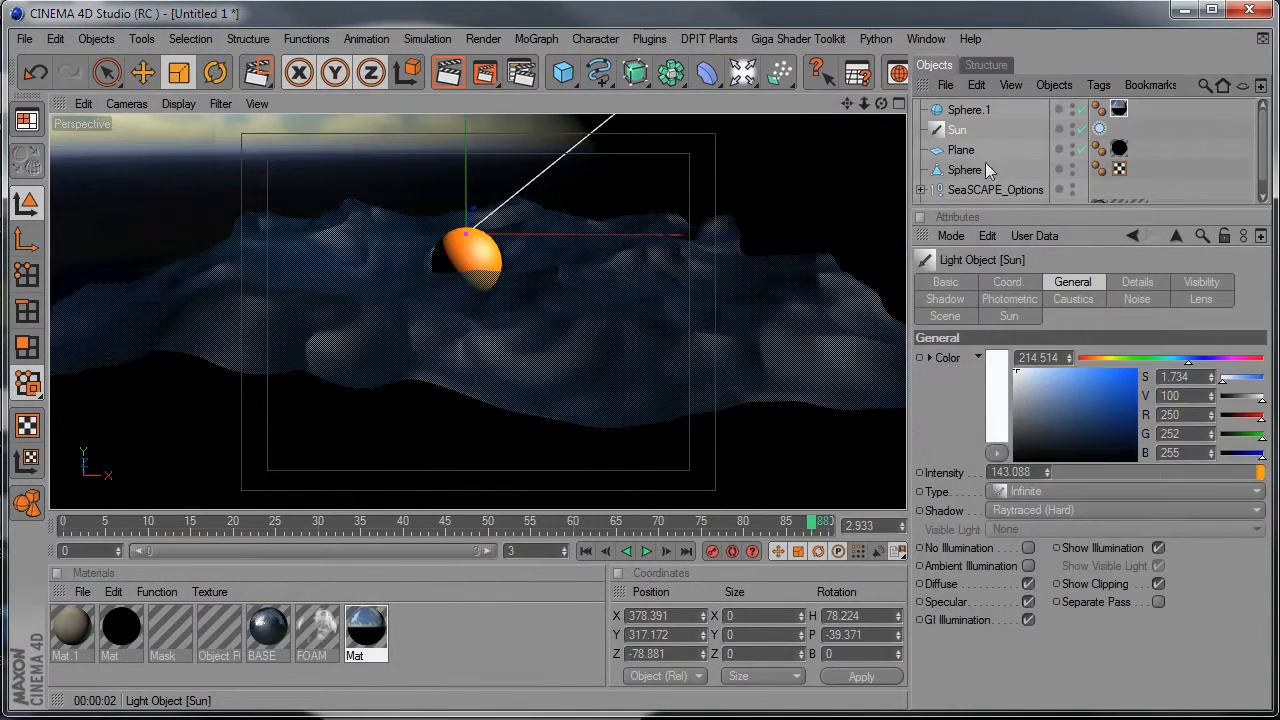
{"action": "left_click", "coordinate": [947, 317]}
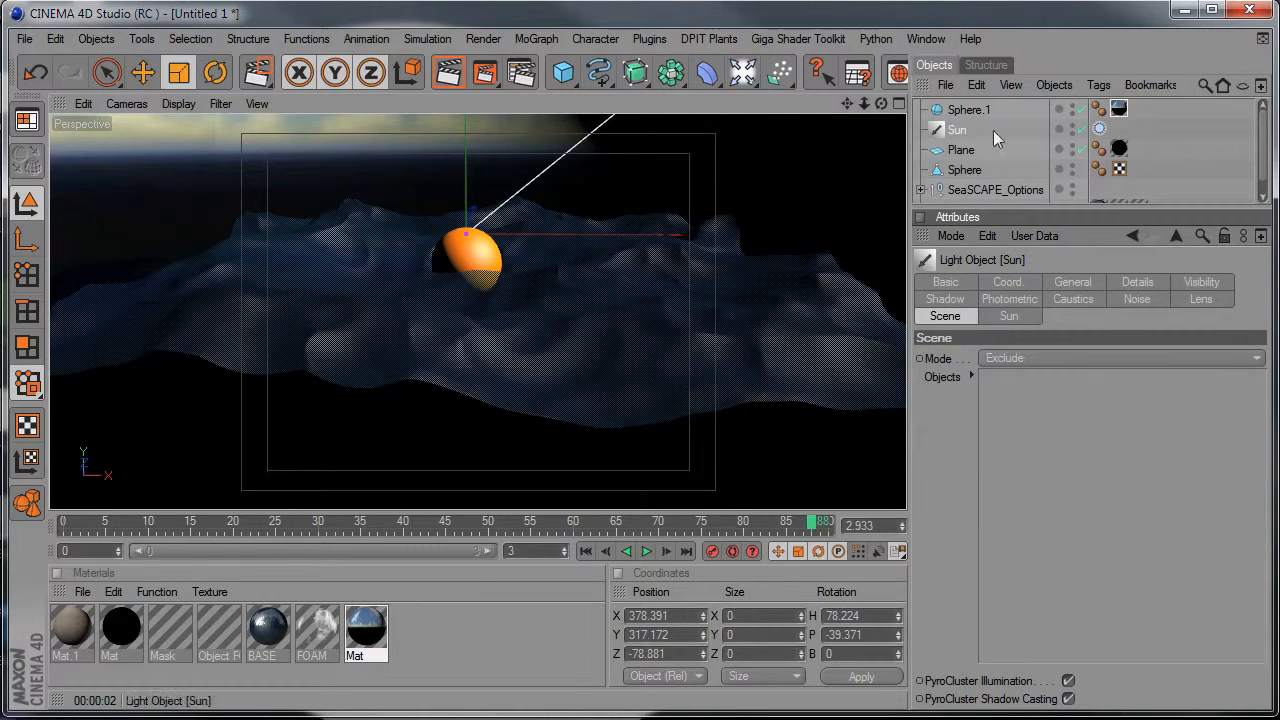
{"action": "left_click_drag", "start_coordinate": [978, 112], "coordinate": [996, 181]}
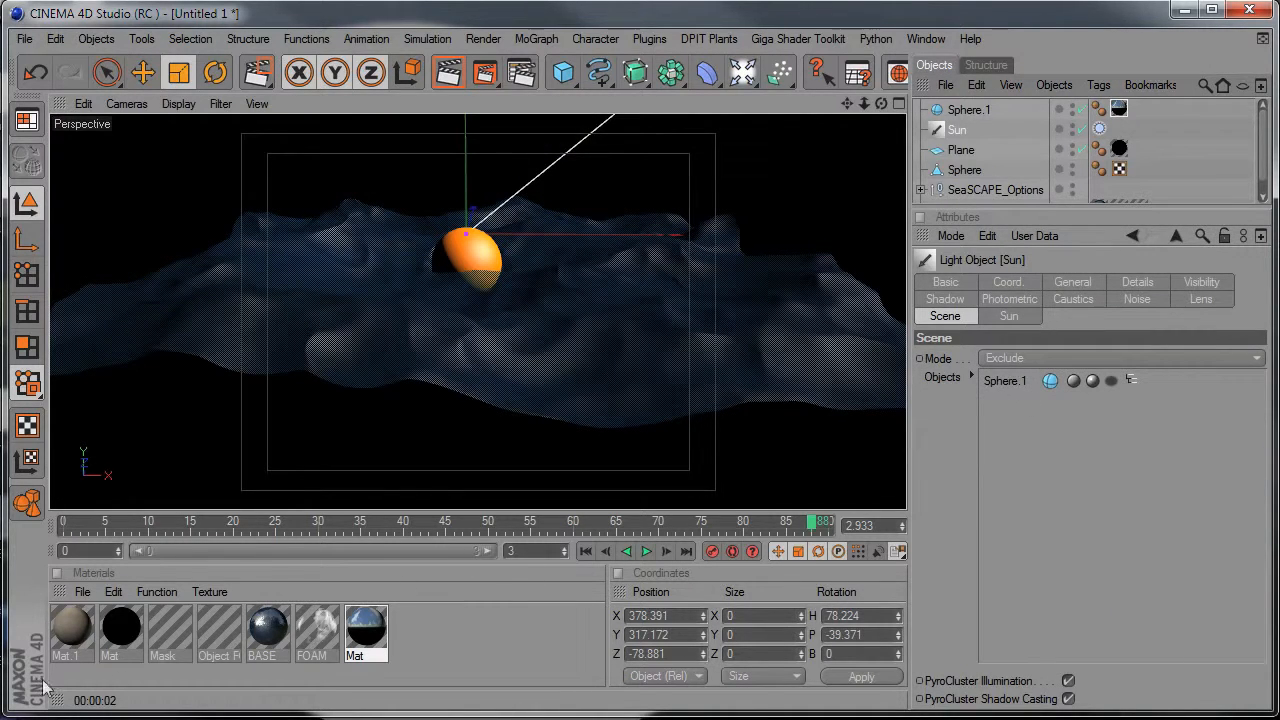
Enable luminance in the horizon Mat material and give it the color channel's texture, 20051003_0015_0001.jpg.
{"action": "left_click", "coordinate": [367, 626]}
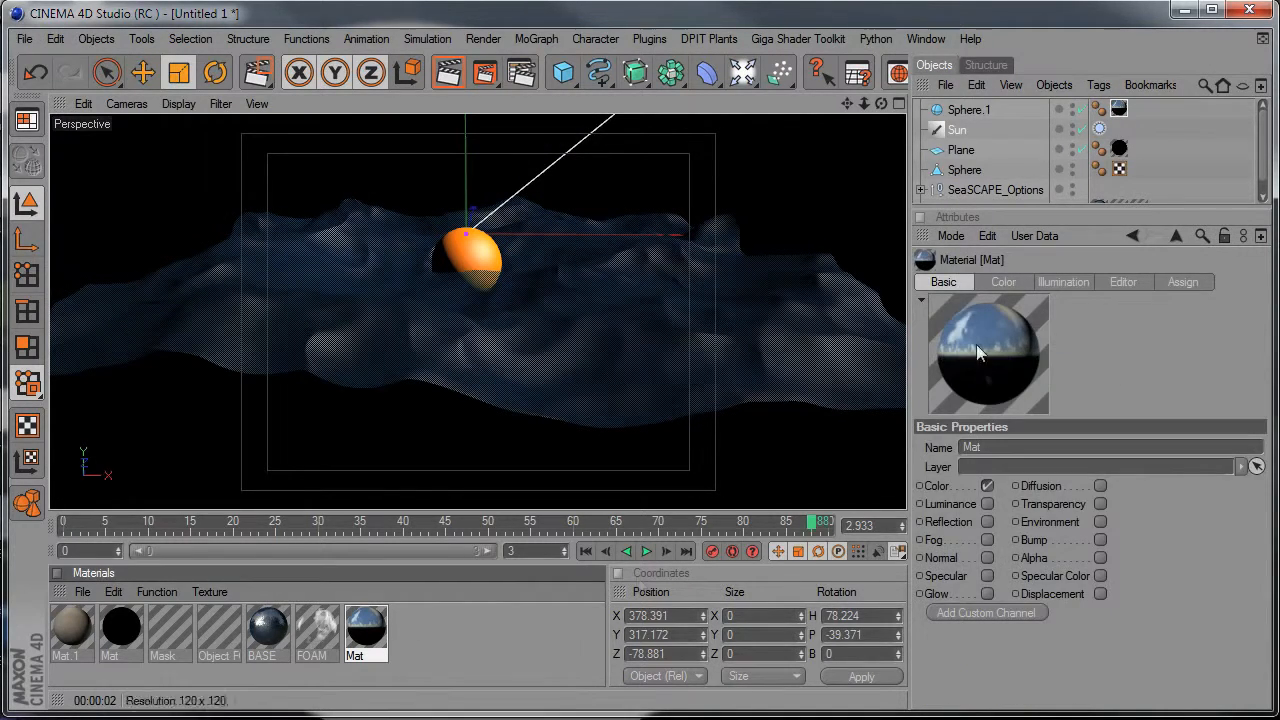
{"action": "left_click", "coordinate": [988, 503]}
{"action": "left_click", "coordinate": [1003, 282]}
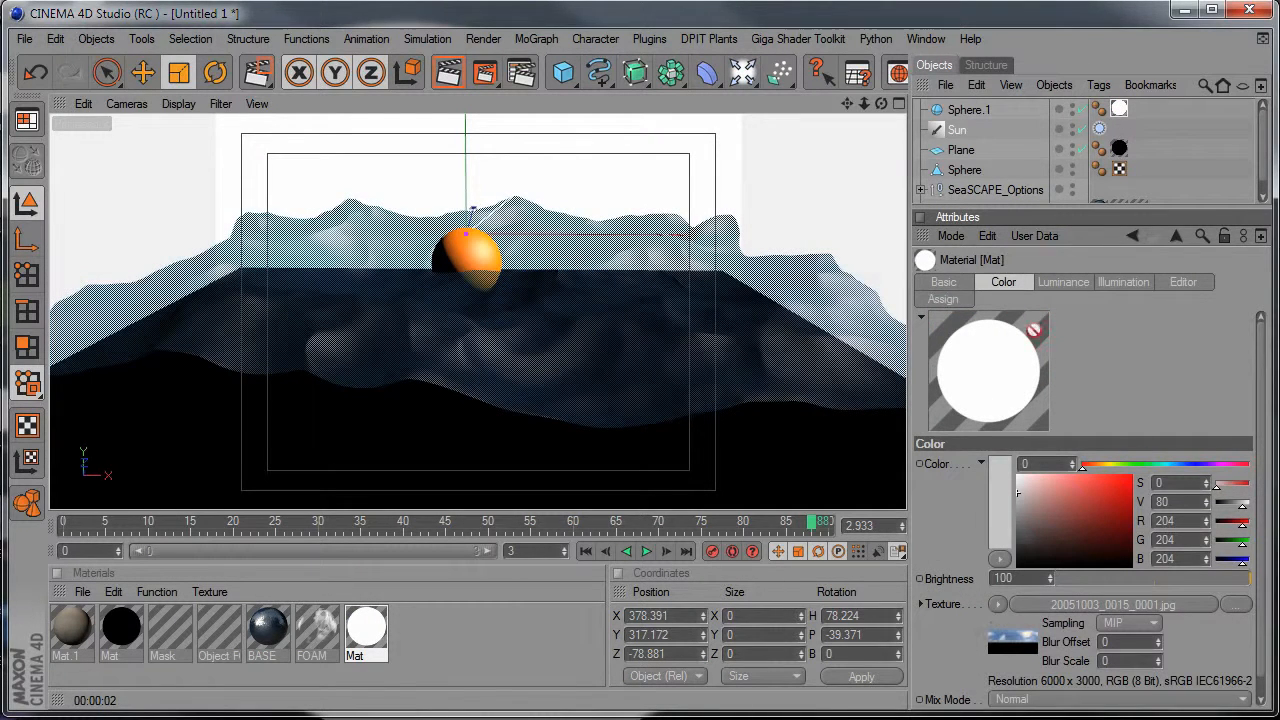
{"action": "left_click", "coordinate": [1056, 283]}
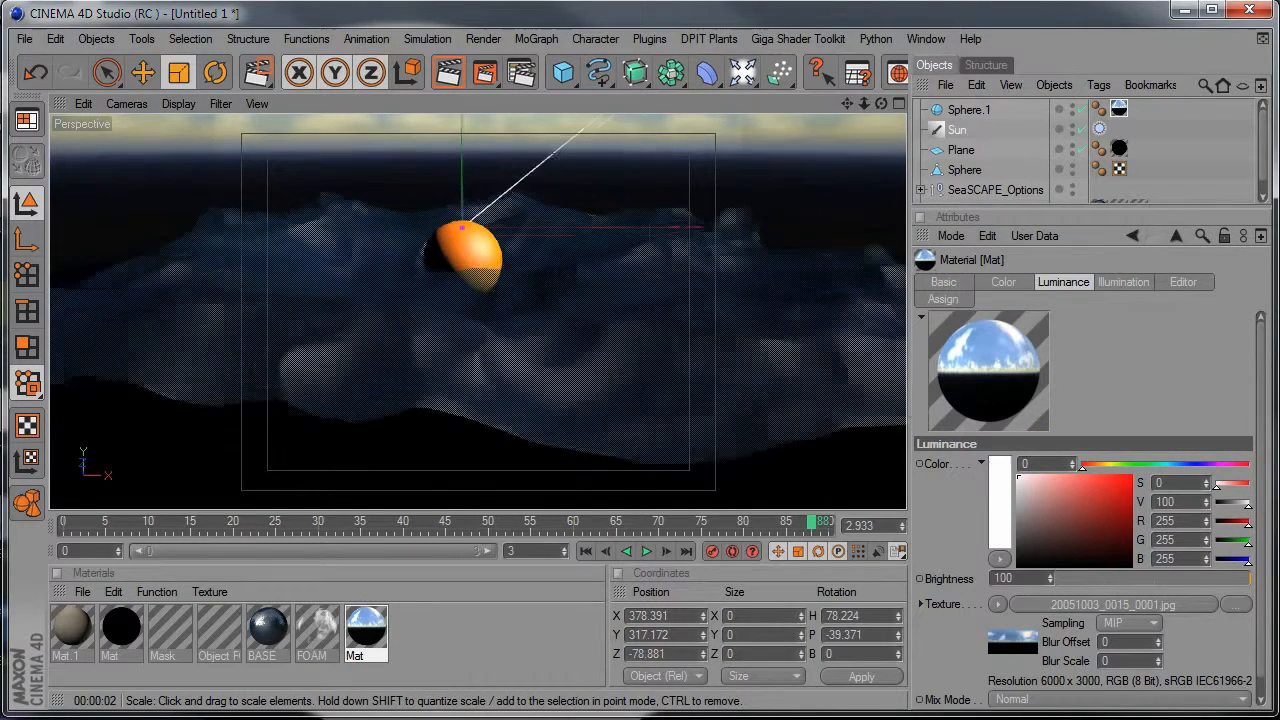
Render the whole perspective view from a steeper angle above the sea and the orange sphere.
{"action": "left_click_drag", "start_coordinate": [478, 311], "coordinate": [478, 390], "text": "alt"}
{"action": "middle_click_drag", "start_coordinate": [478, 311], "coordinate": [478, 280], "text": "alt"}
{"action": "left_click_drag", "start_coordinate": [478, 311], "coordinate": [478, 420], "text": "alt"}
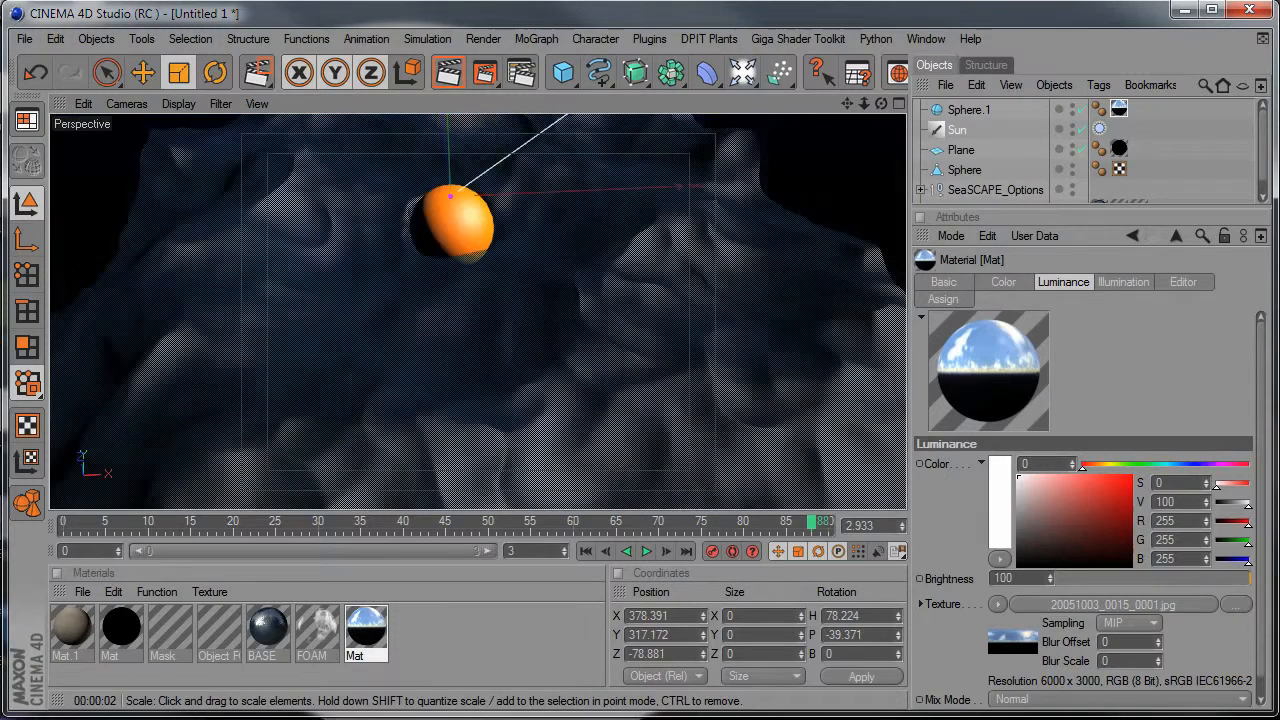
{"action": "left_click", "coordinate": [452, 74]}
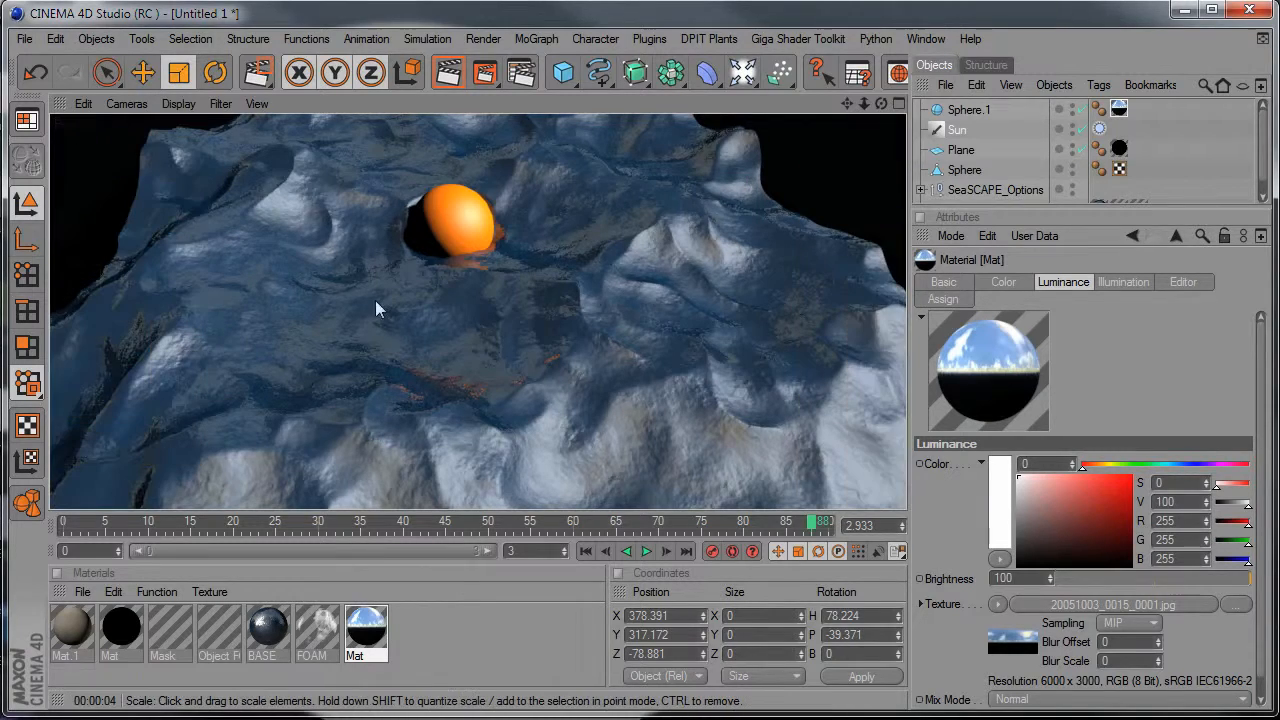
{"action": "left_click", "coordinate": [445, 349]}
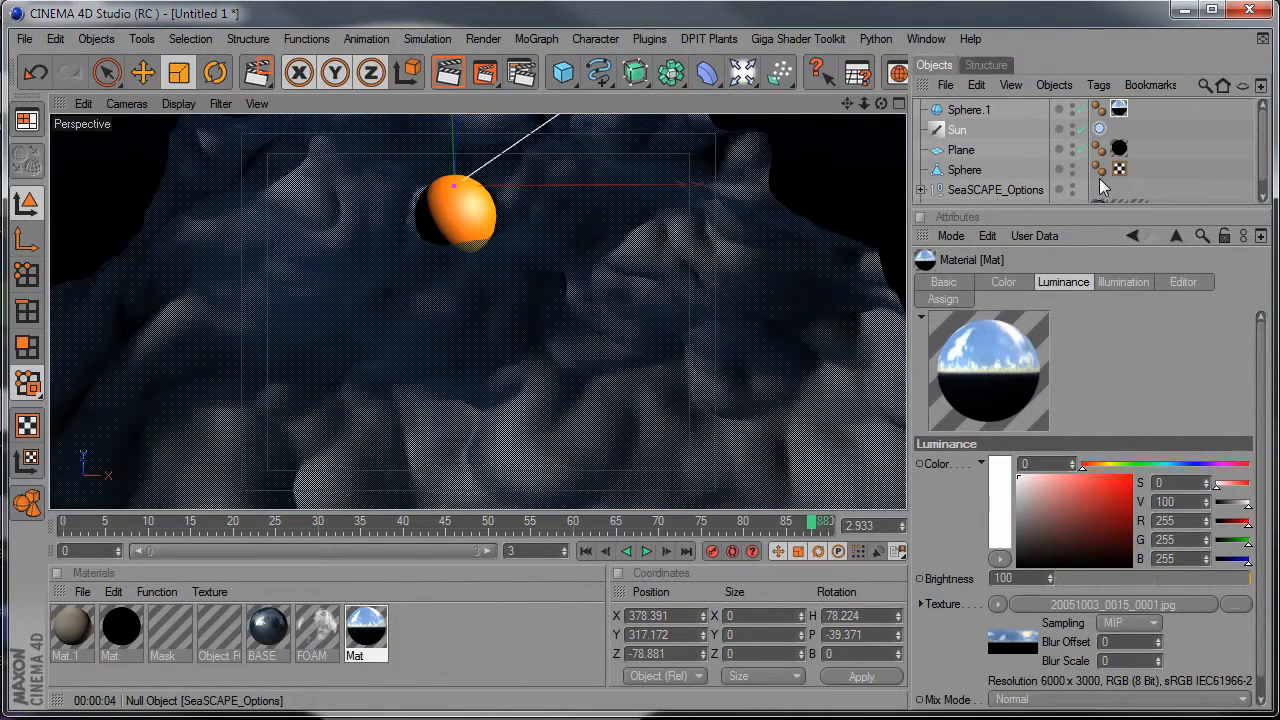
Set the SeaSCAPE_Options transparency amount to 99 and render the perspective view.
{"action": "left_click", "coordinate": [970, 189]}
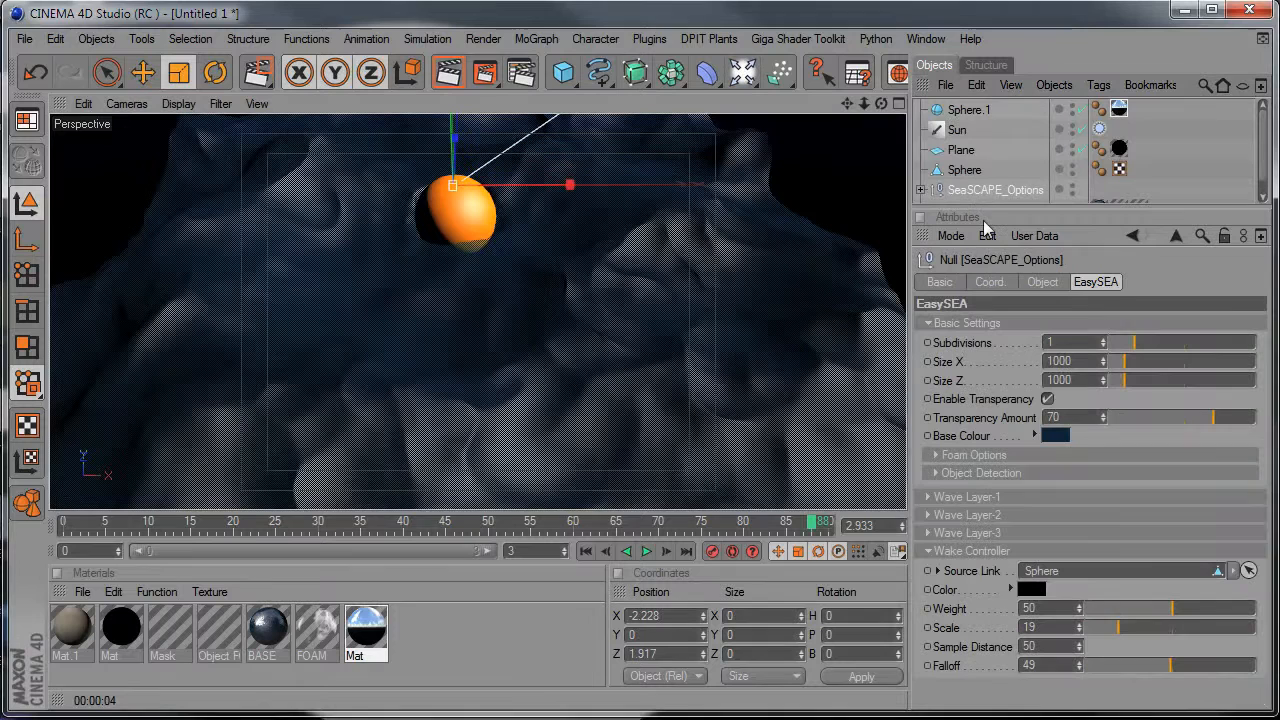
{"action": "left_click", "coordinate": [1075, 417]}
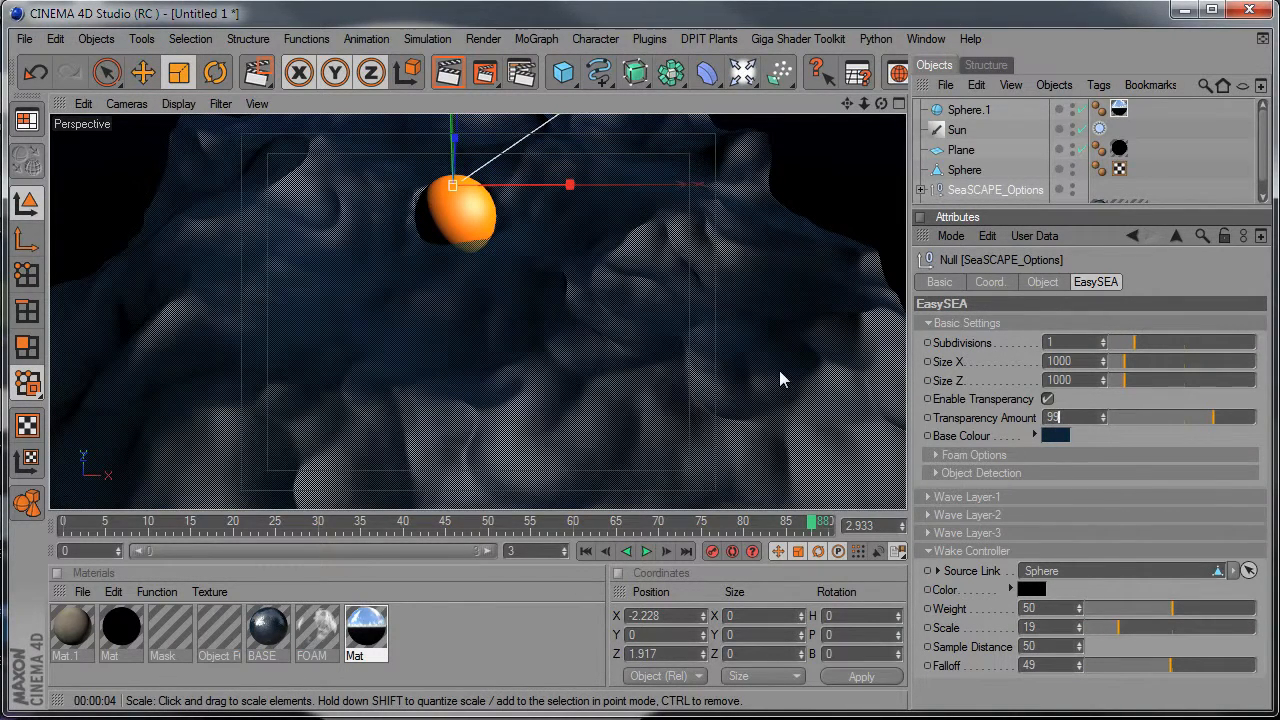
{"action": "key", "text": "Return"}
{"action": "left_click", "coordinate": [448, 73]}
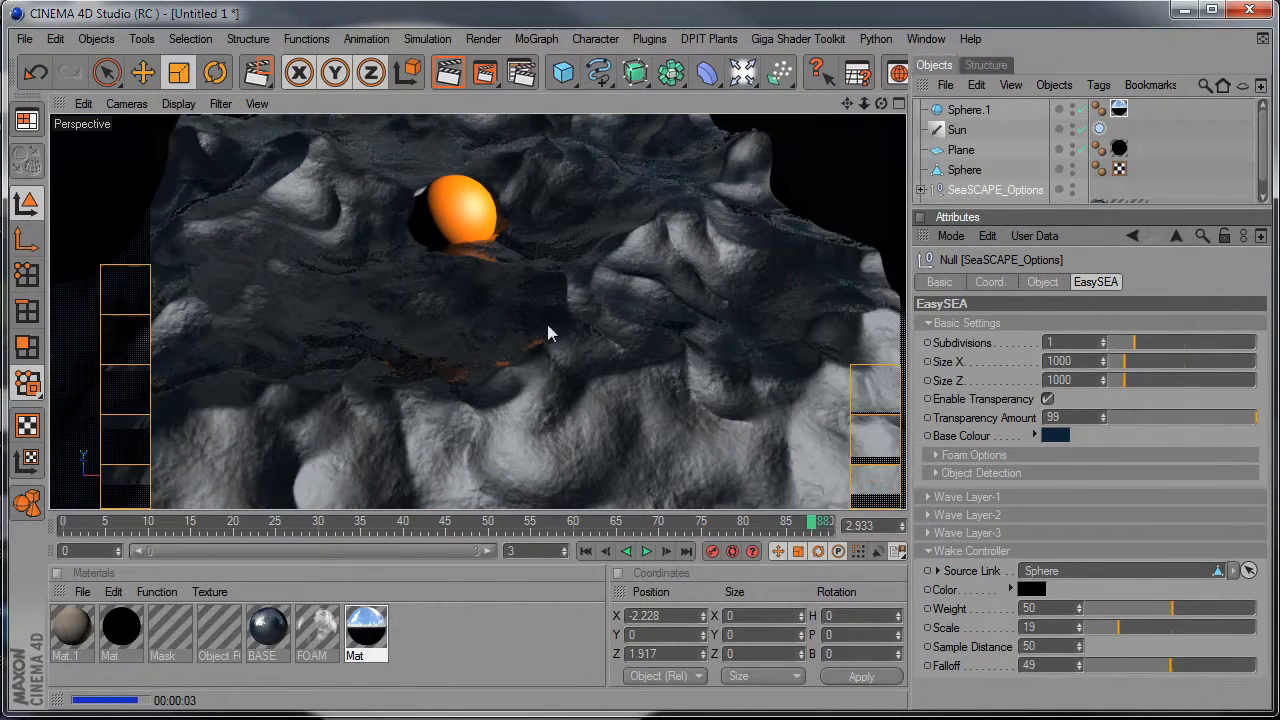
Replace the black material on the plane beneath the sea with the Mat.1 material.
{"action": "scroll", "coordinate": [714, 384], "scroll_direction": "down", "scroll_amount": 6}
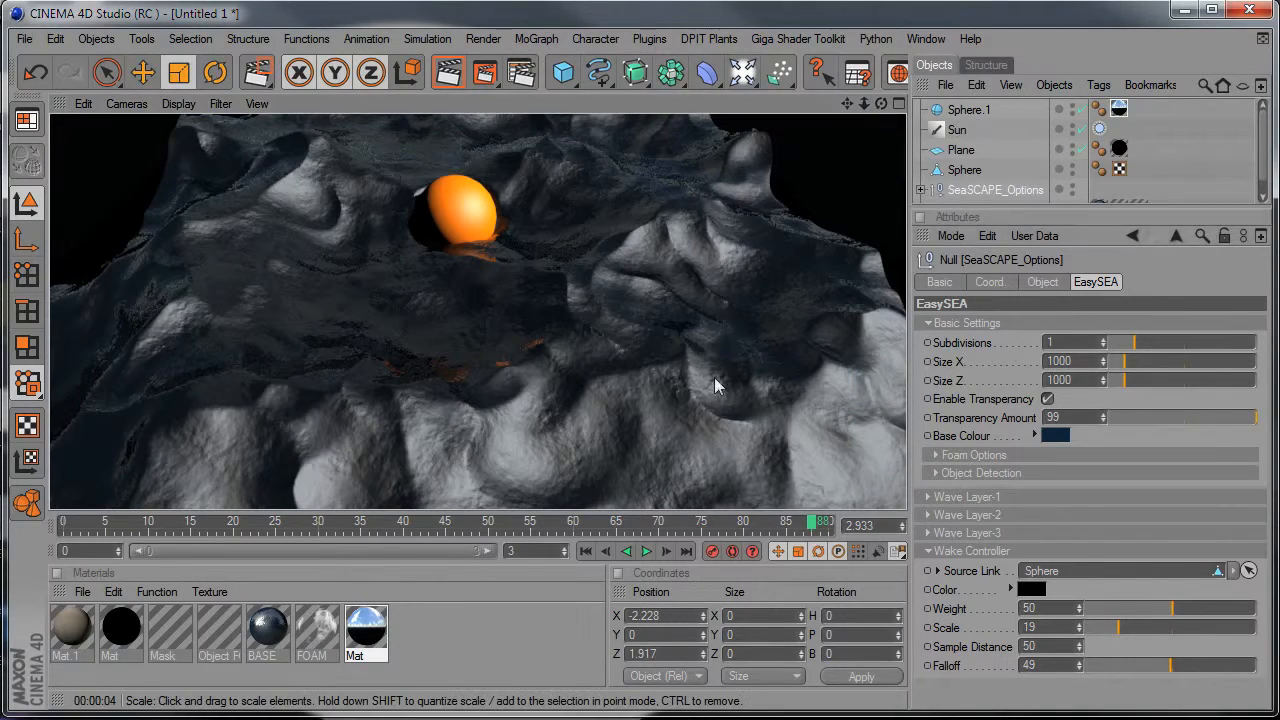
{"action": "left_click_drag", "start_coordinate": [679, 380], "coordinate": [605, 353], "text": "alt"}
{"action": "right_click_drag", "start_coordinate": [605, 353], "coordinate": [515, 353], "text": "alt"}
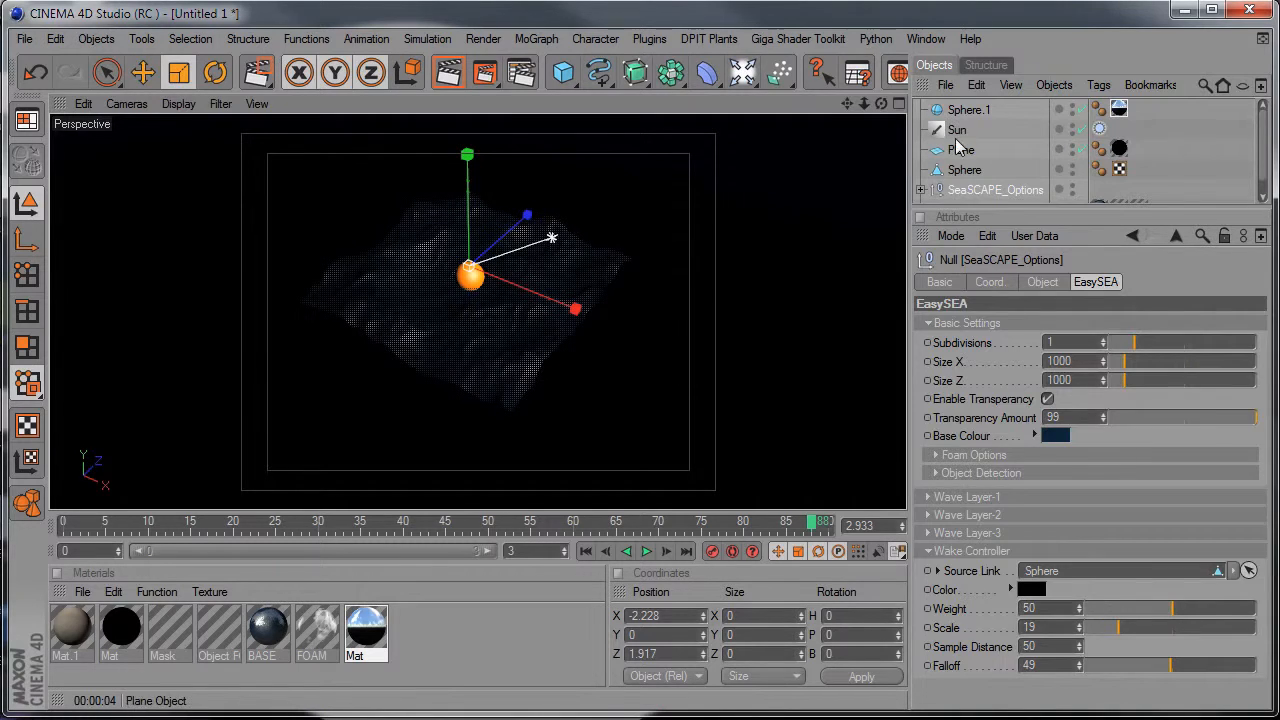
{"action": "left_click", "coordinate": [960, 149]}
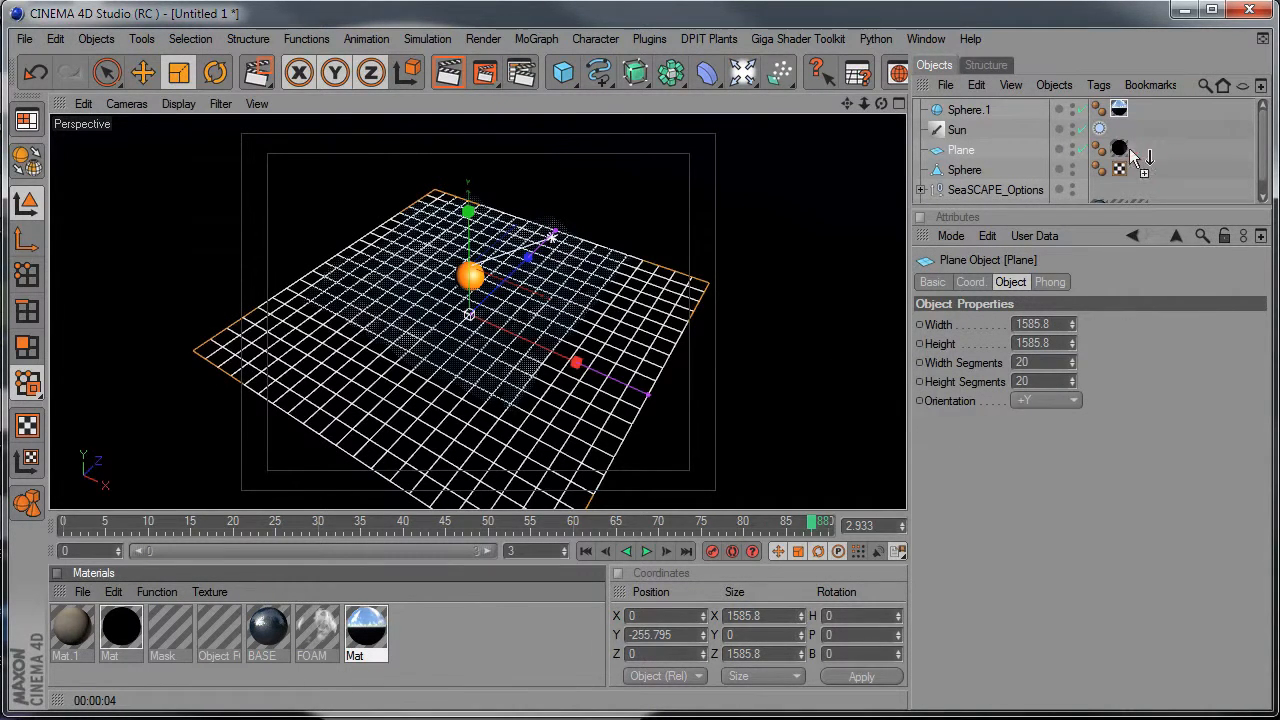
{"action": "left_click_drag", "start_coordinate": [1120, 150], "coordinate": [1120, 150]}
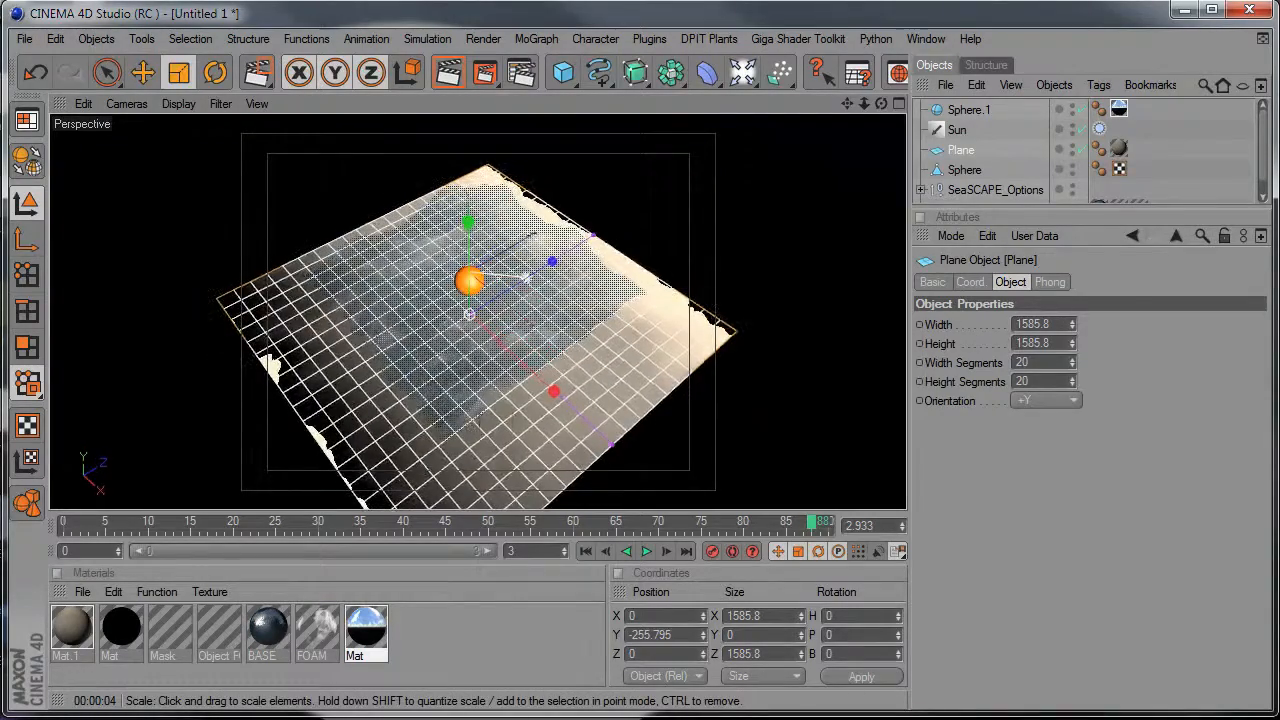
Render the perspective view from the opposite side of the sea, looking down at the sphere over the textured plane.
{"action": "left_click_drag", "start_coordinate": [470, 405], "coordinate": [448, 388], "text": "alt"}
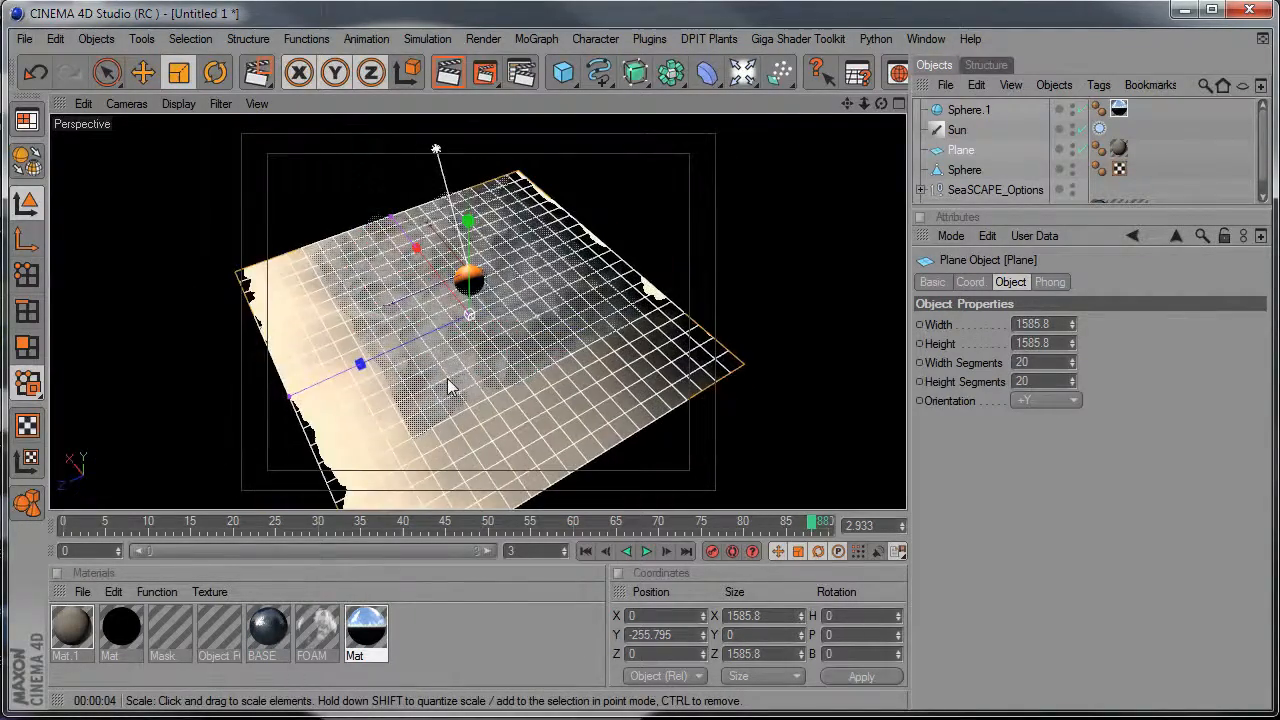
{"action": "middle_click_drag", "start_coordinate": [537, 290], "coordinate": [517, 371], "text": "alt"}
{"action": "right_click_drag", "start_coordinate": [517, 371], "coordinate": [620, 360], "text": "alt"}
{"action": "middle_click_drag", "start_coordinate": [620, 360], "coordinate": [642, 258], "text": "alt"}
{"action": "middle_click_drag", "start_coordinate": [407, 495], "coordinate": [544, 368], "text": "alt"}
{"action": "left_click_drag", "start_coordinate": [544, 368], "coordinate": [674, 351], "text": "alt"}
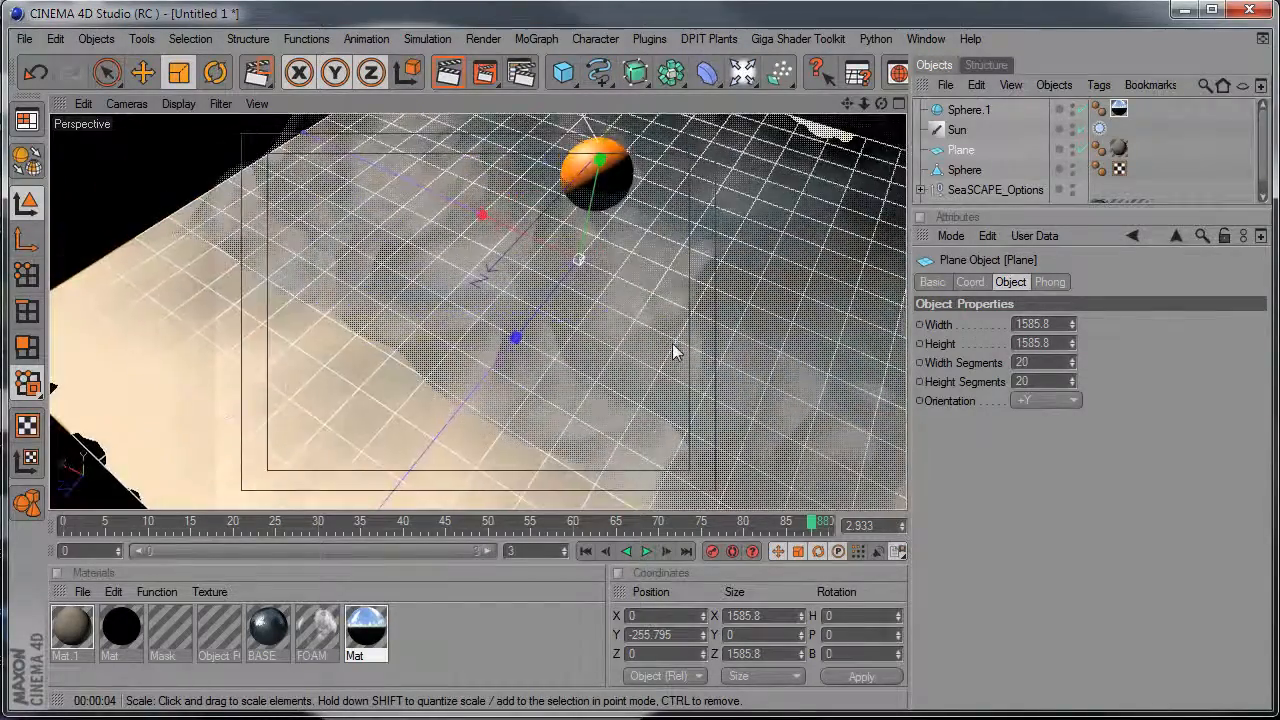
{"action": "middle_click_drag", "start_coordinate": [674, 351], "coordinate": [569, 433], "text": "alt"}
{"action": "middle_click_drag", "start_coordinate": [748, 304], "coordinate": [740, 308], "text": "alt"}
{"action": "right_click_drag", "start_coordinate": [418, 325], "coordinate": [402, 103], "text": "alt"}
{"action": "left_click", "coordinate": [437, 76]}
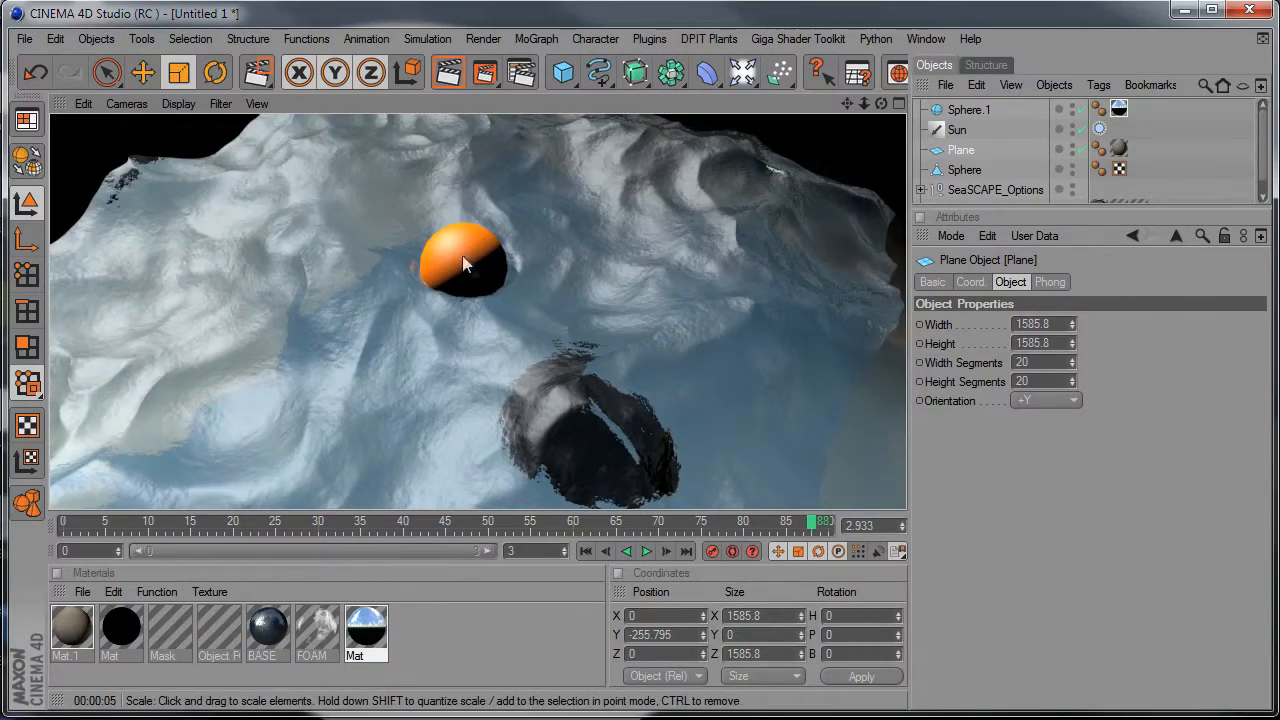
{"action": "mouse_move", "coordinate": [511, 257]}
{"action": "left_mouse_down", "text": "alt"}
{"action": "mouse_move", "coordinate": [480, 262]}
{"action": "mouse_move", "coordinate": [511, 258]}
{"action": "left_mouse_up", "text": "alt"}
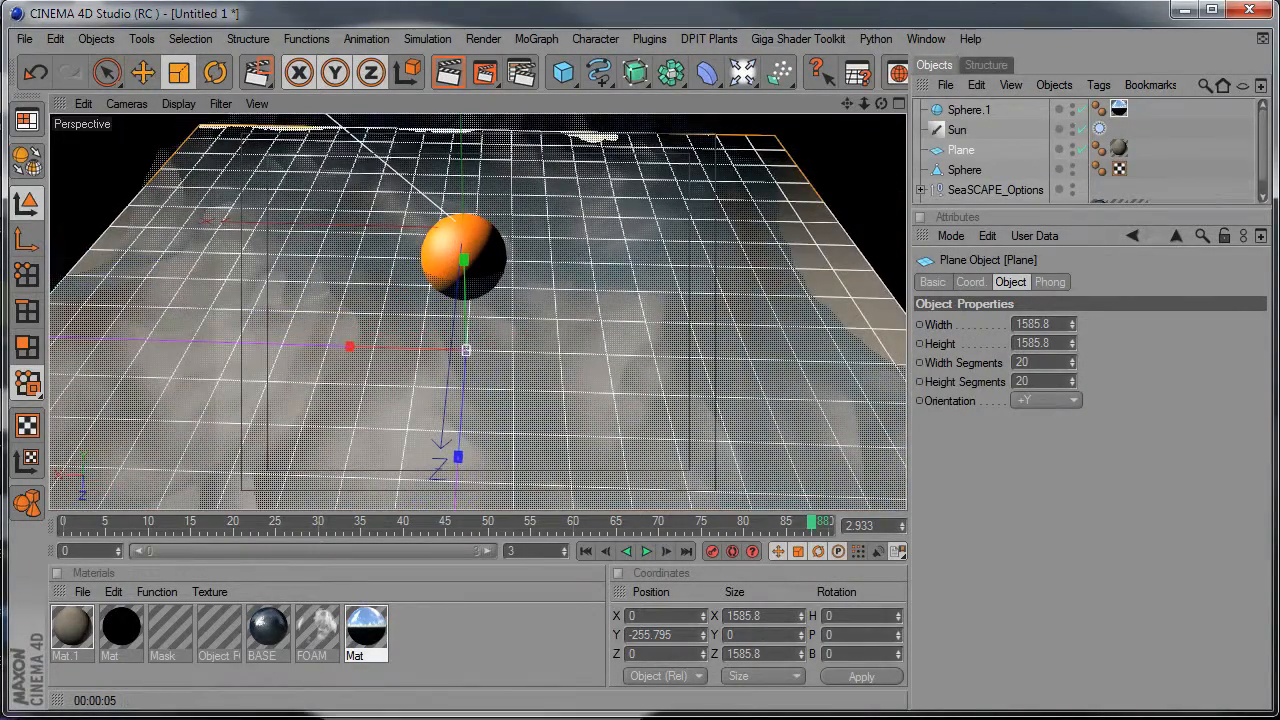
Examine the foam options and object detection settings of SeaSCAPE_Options.
{"action": "left_click", "coordinate": [980, 188]}
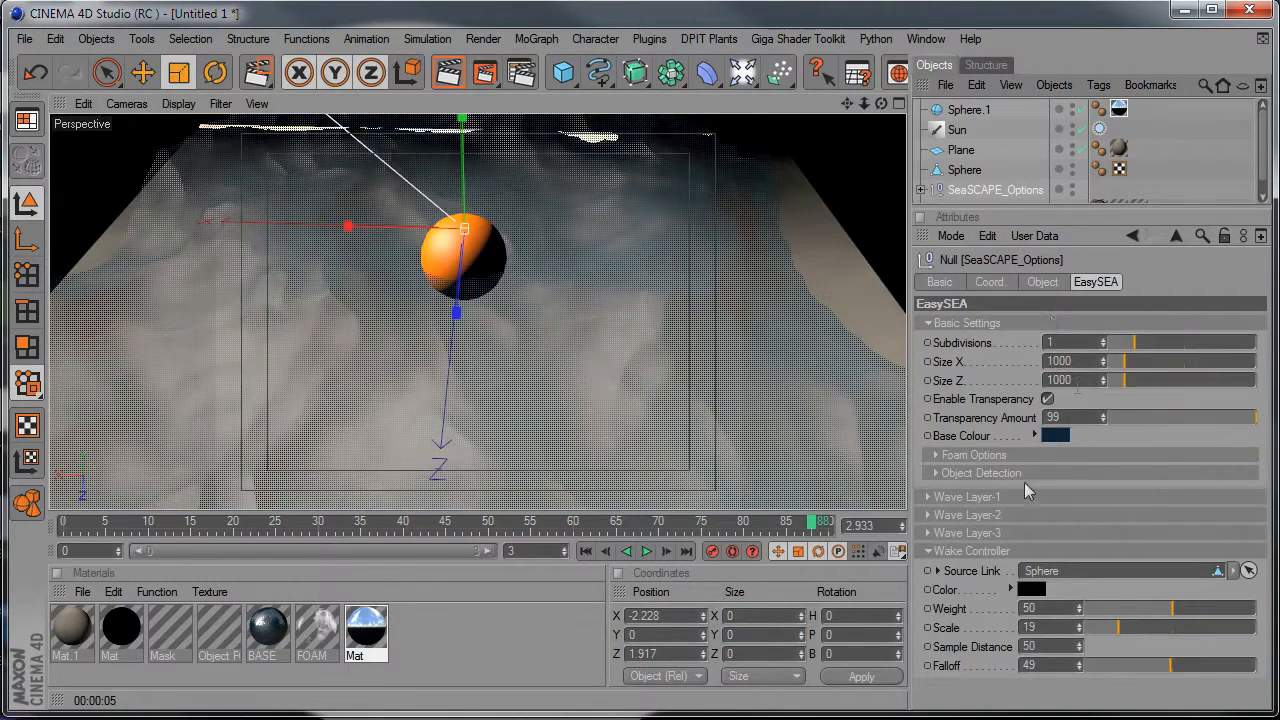
{"action": "left_click", "coordinate": [971, 459]}
{"action": "left_click", "coordinate": [1008, 456]}
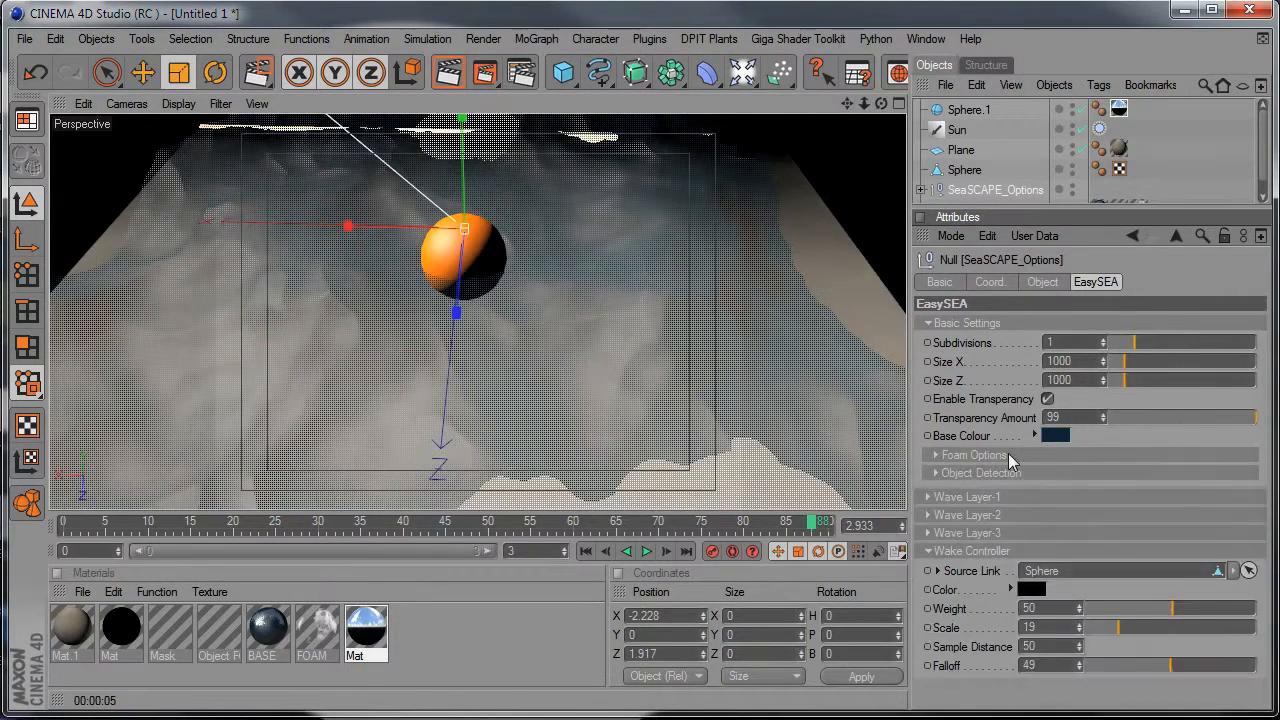
{"action": "left_click", "coordinate": [1010, 472]}
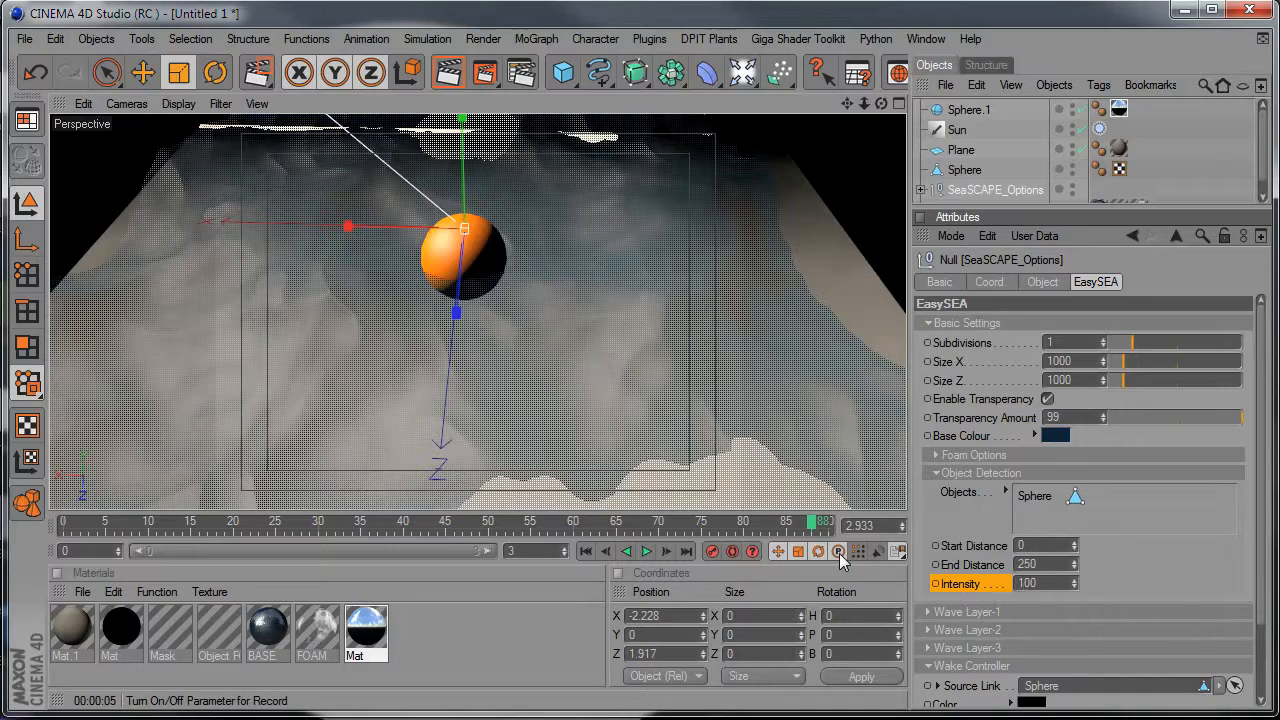
Reframe the view on the sphere and its surrounding foam and render only that region.
{"action": "left_click_drag", "start_coordinate": [430, 381], "coordinate": [563, 346], "text": "alt"}
{"action": "right_click_drag", "start_coordinate": [563, 346], "coordinate": [600, 346], "text": "alt"}
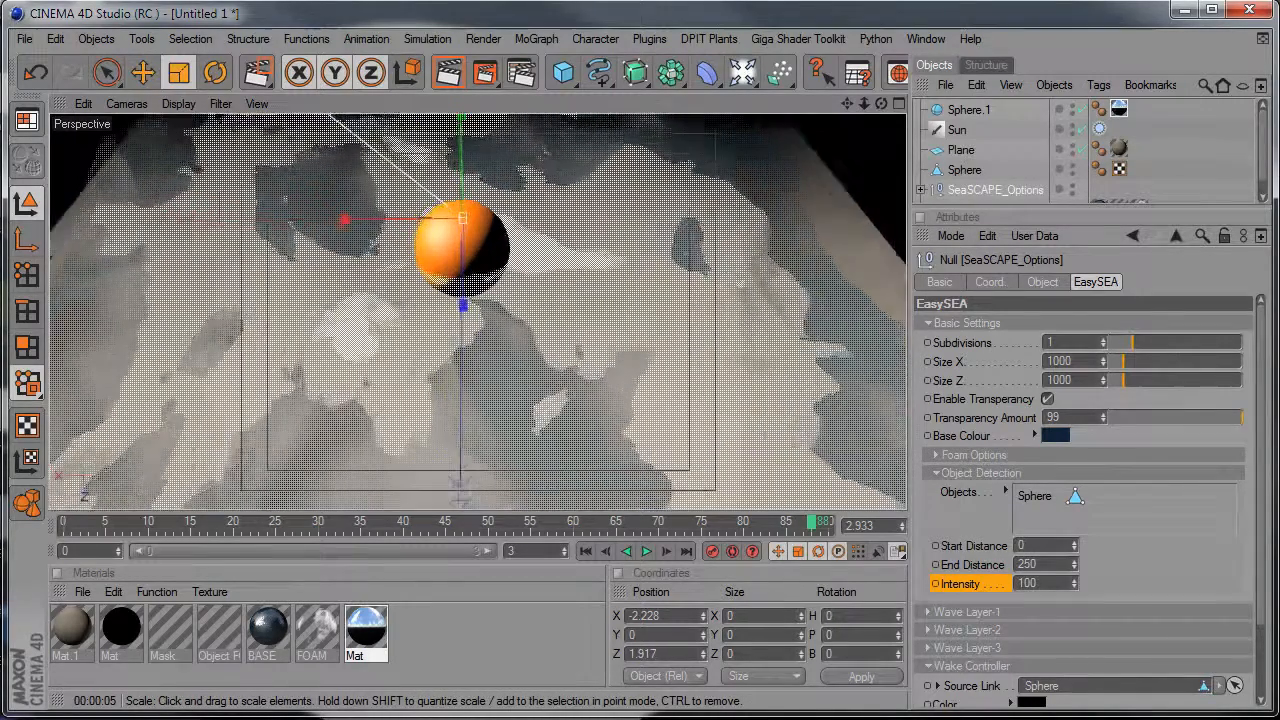
{"action": "right_click_drag", "start_coordinate": [534, 272], "coordinate": [548, 271], "text": "alt"}
{"action": "middle_click_drag", "start_coordinate": [548, 271], "coordinate": [554, 314], "text": "alt"}
{"action": "left_click_drag", "start_coordinate": [498, 82], "coordinate": [538, 97]}
{"action": "left_click_drag", "start_coordinate": [244, 130], "coordinate": [717, 490]}
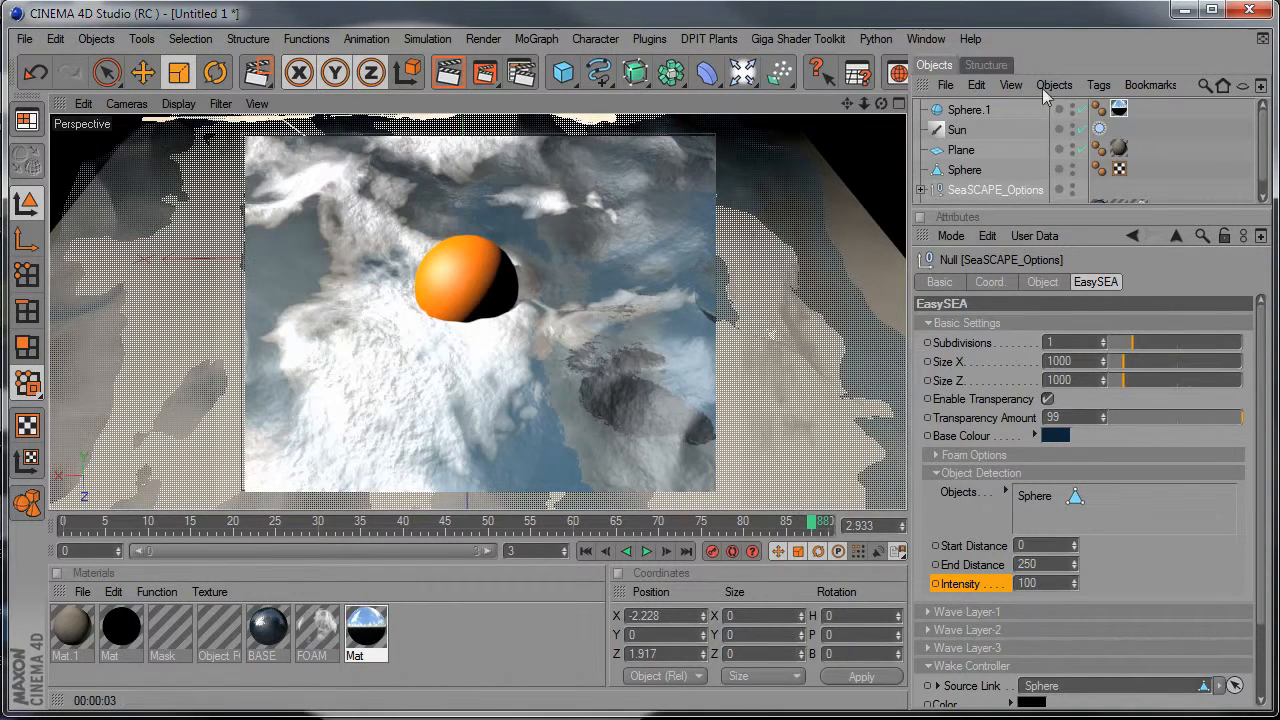
Set the ocean's transparency amount to 75 and render the region around the sphere again.
{"action": "left_click", "coordinate": [975, 190]}
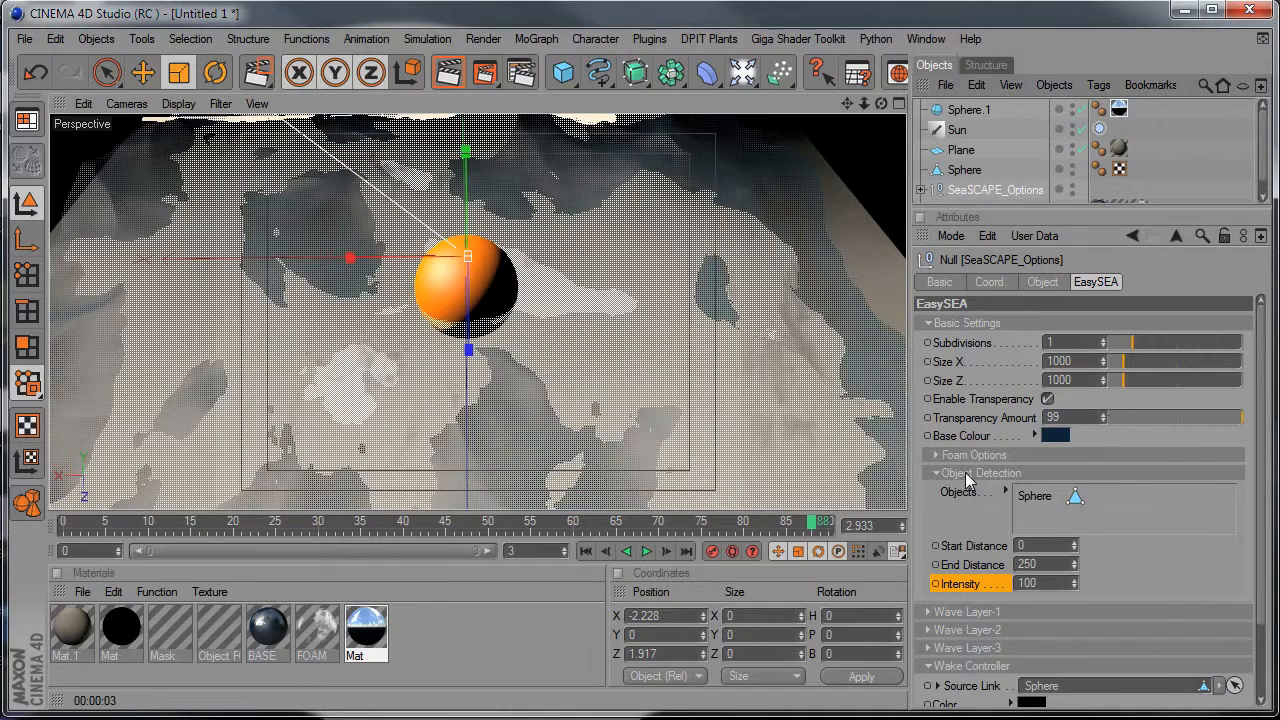
{"action": "double_click", "coordinate": [1050, 417]}
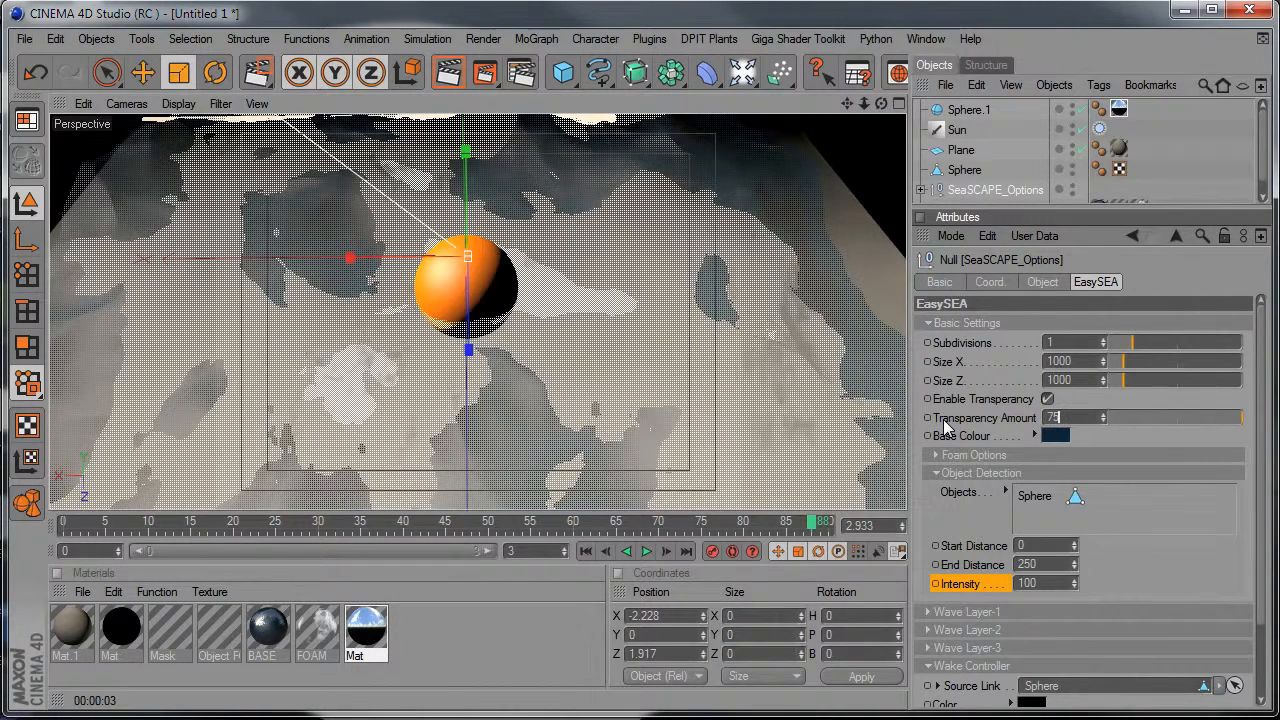
{"action": "type", "text": "75"}
{"action": "key", "text": "Return"}
{"action": "left_click_drag", "start_coordinate": [484, 72], "coordinate": [527, 100]}
{"action": "left_click_drag", "start_coordinate": [237, 124], "coordinate": [716, 490]}
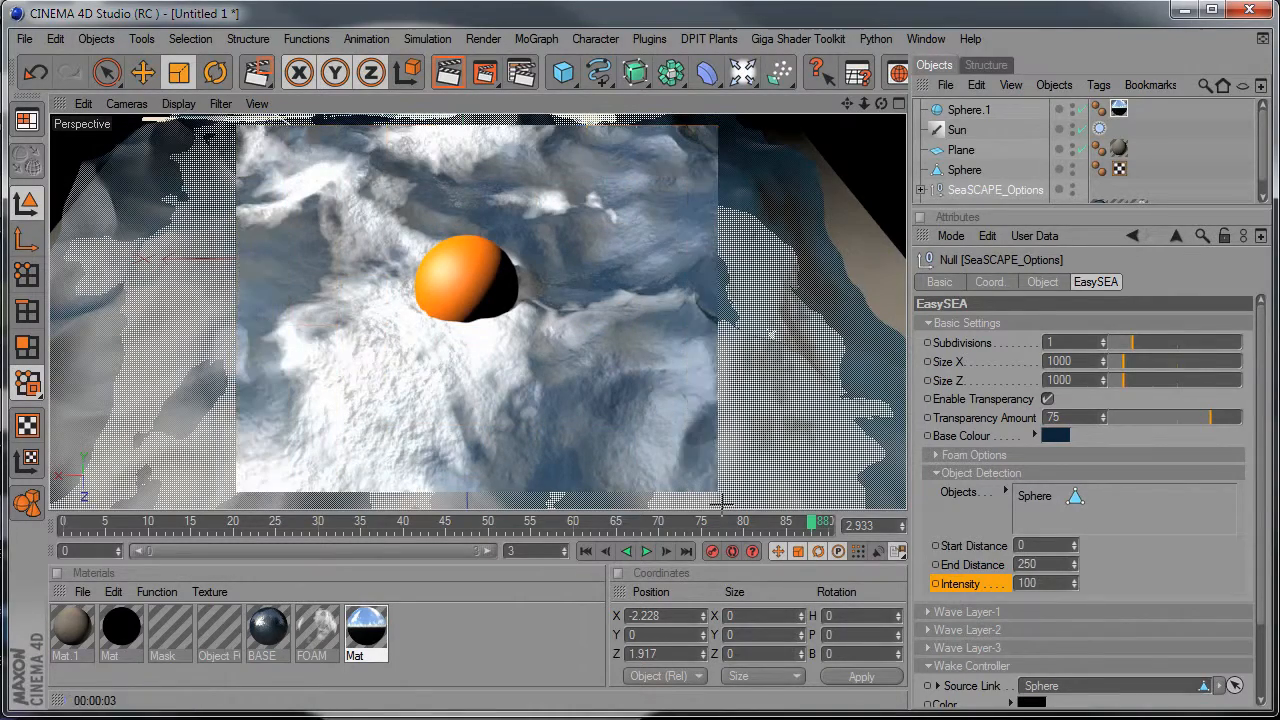
Disable transparency for the ocean, play the wave animation and stop it.
{"action": "scroll", "coordinate": [530, 412], "scroll_direction": "down", "scroll_amount": 3}
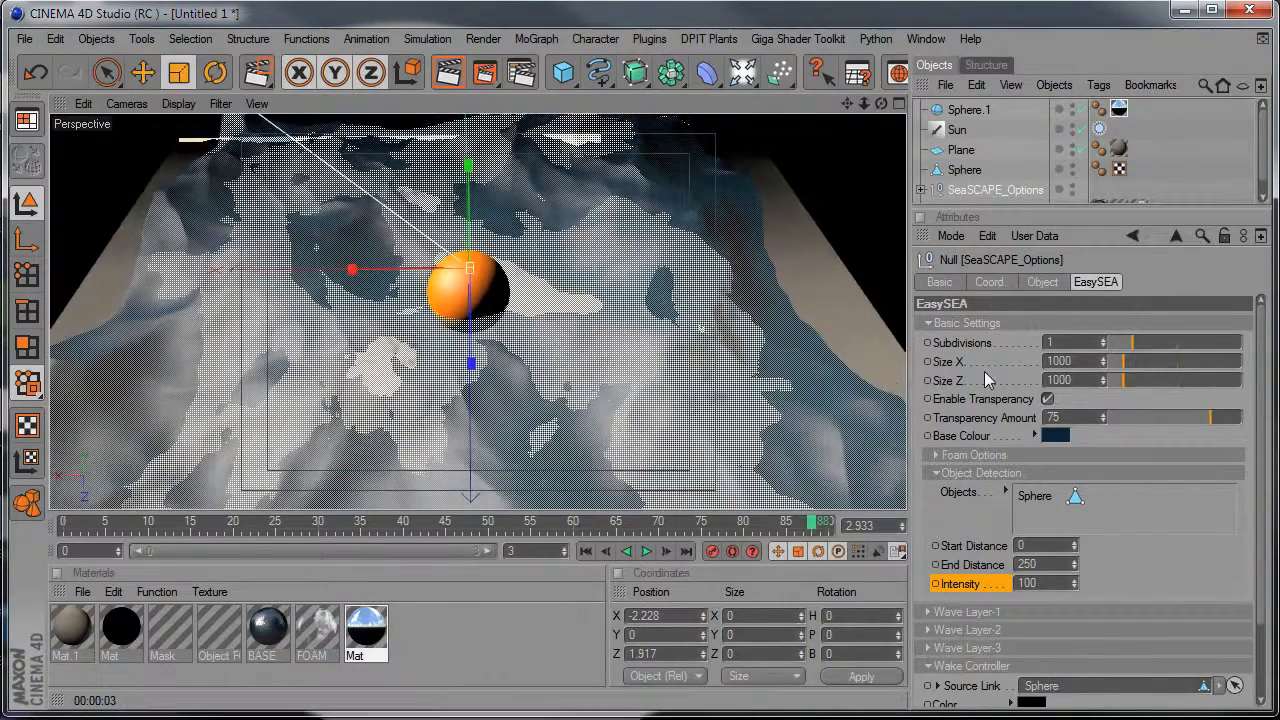
{"action": "left_click", "coordinate": [647, 553]}
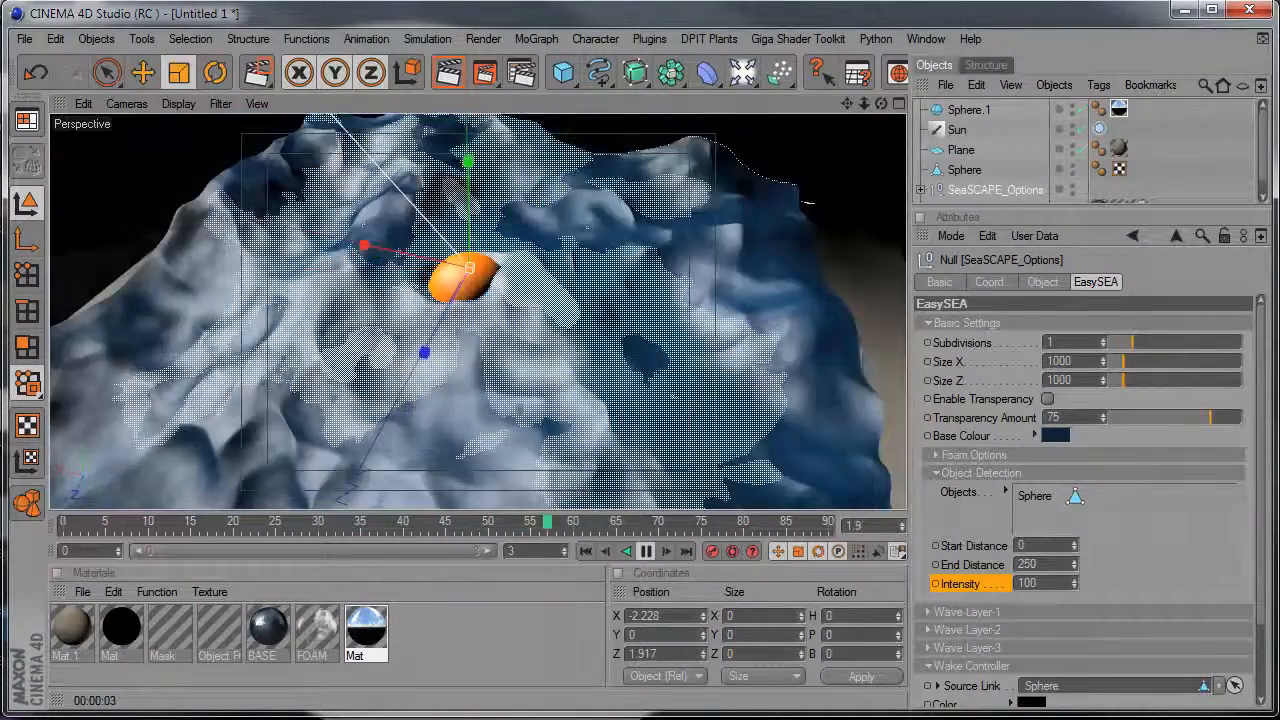
{"action": "left_click", "coordinate": [647, 552]}
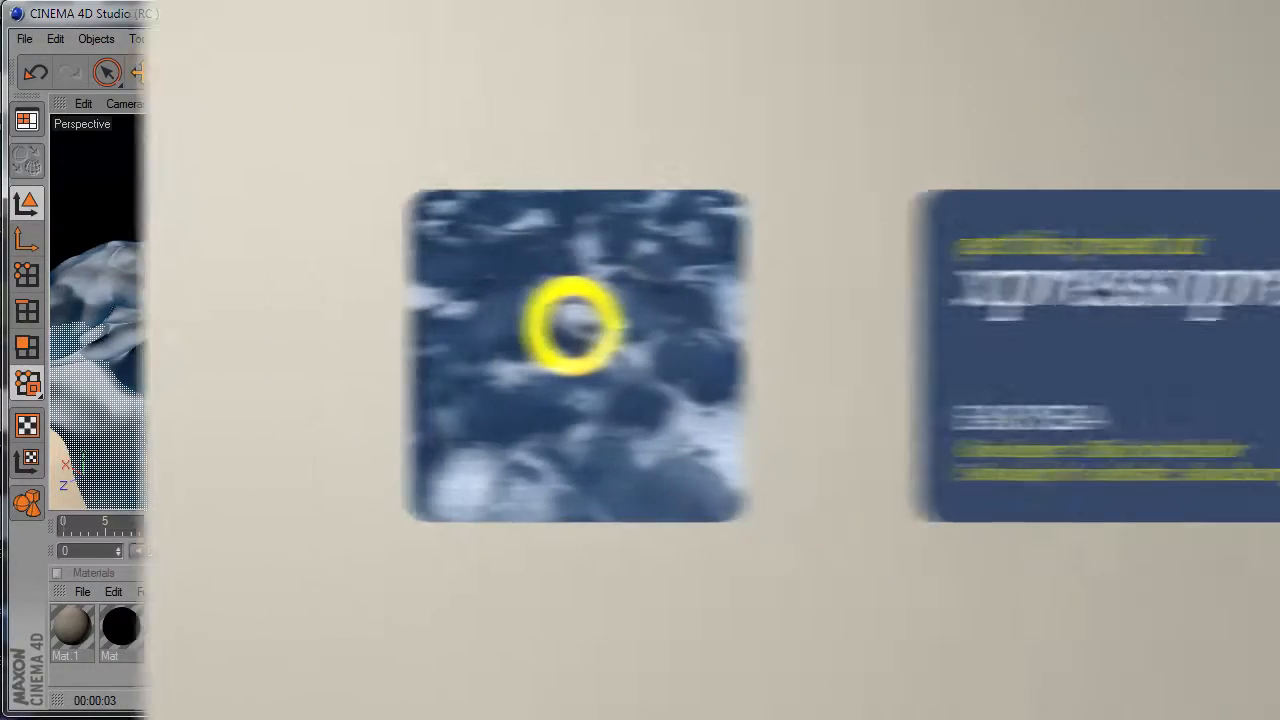